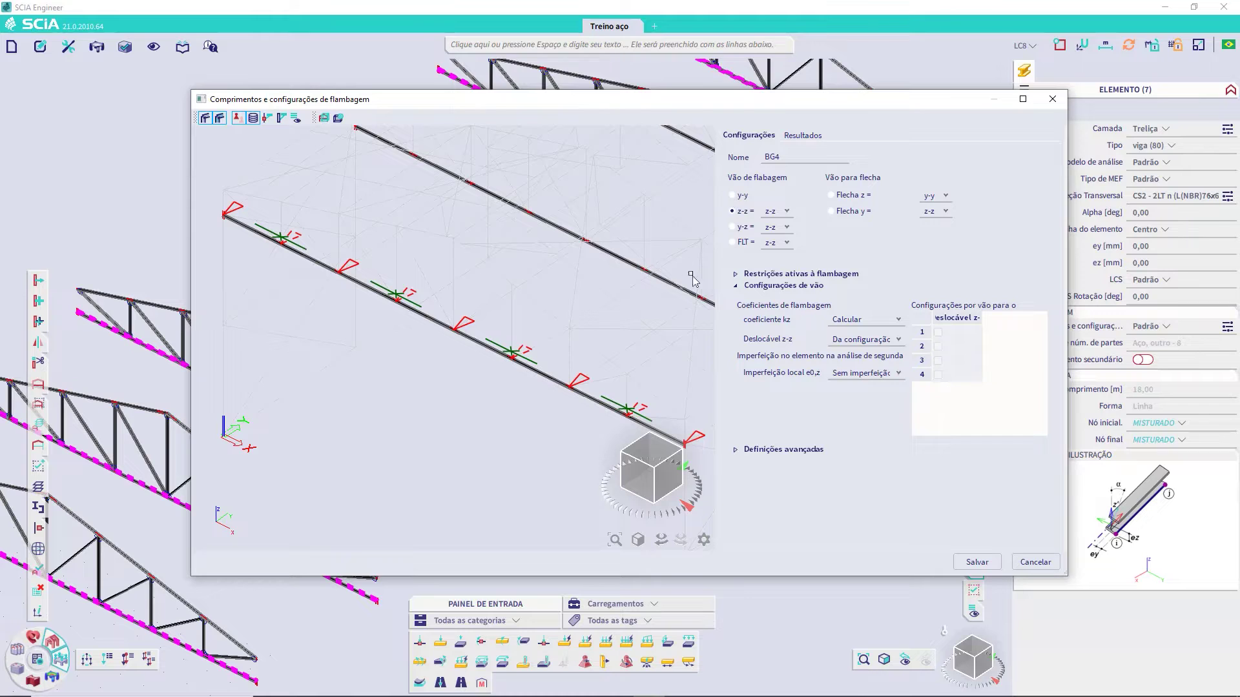
# - Set the z-z and y-y buckling coefficients of the trusses' bottom chords to Fator and save the buckling configuration
pyautogui.click(743, 194)
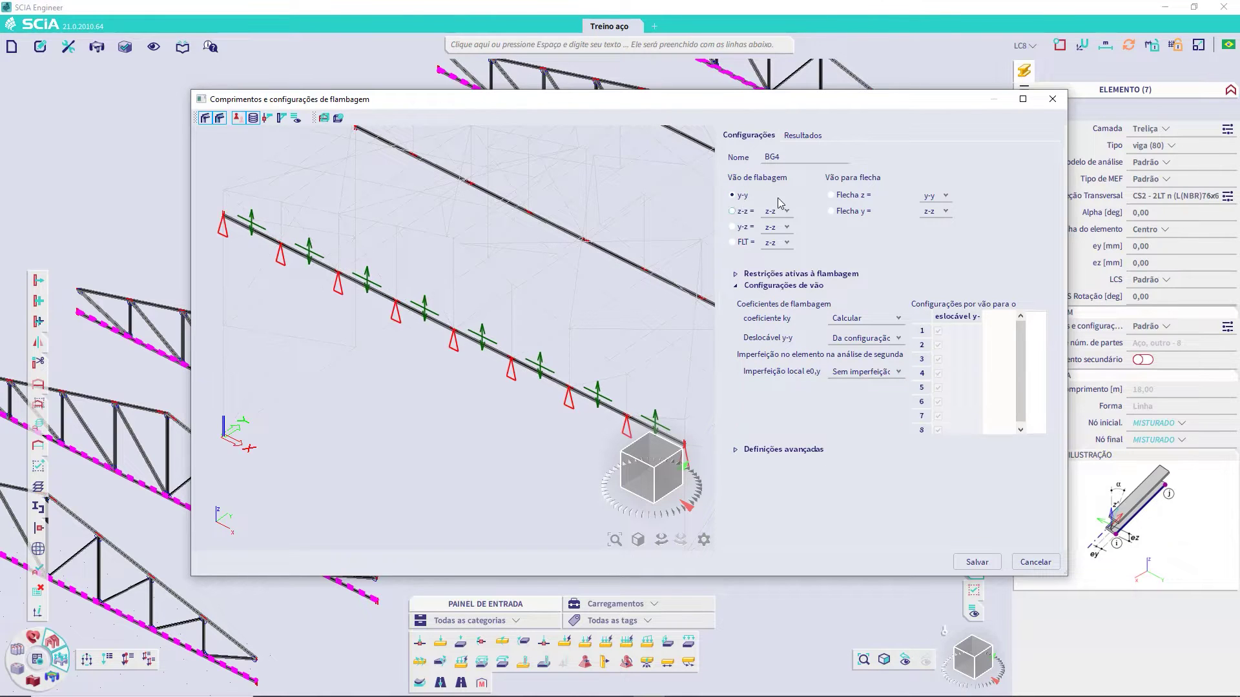
pyautogui.click(733, 212)
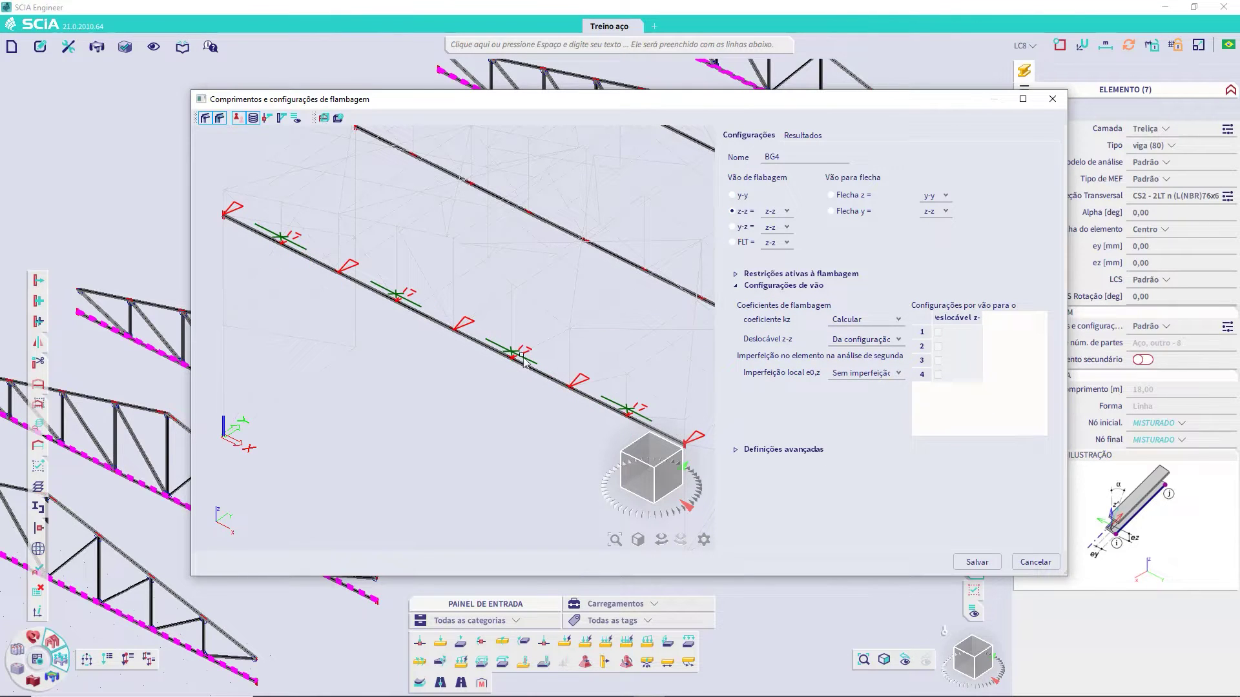
pyautogui.click(899, 317)
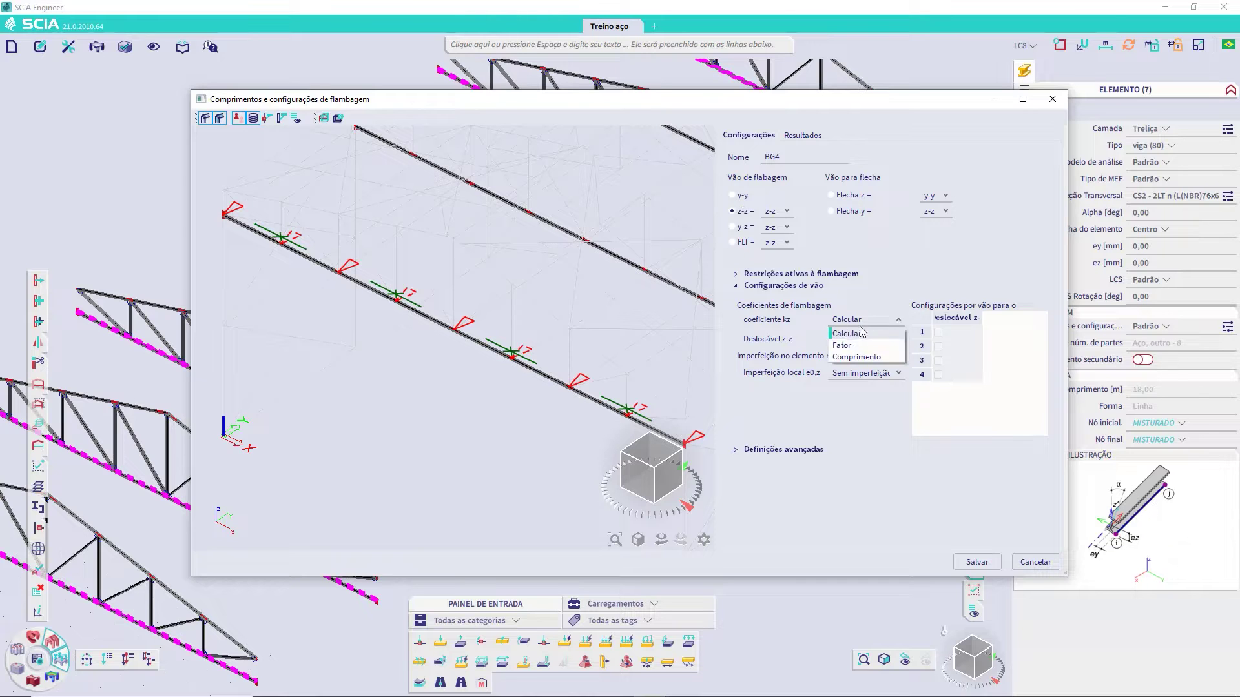
pyautogui.click(847, 347)
pyautogui.click(733, 195)
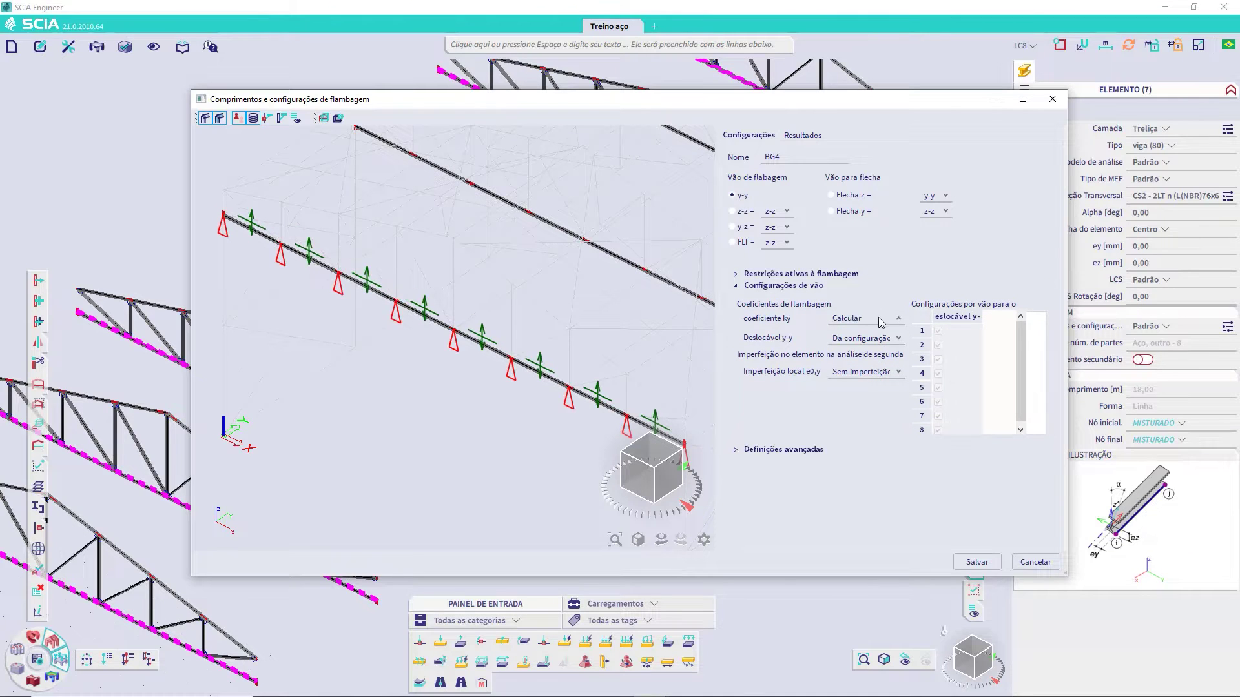
pyautogui.click(897, 318)
pyautogui.click(849, 339)
pyautogui.click(975, 563)
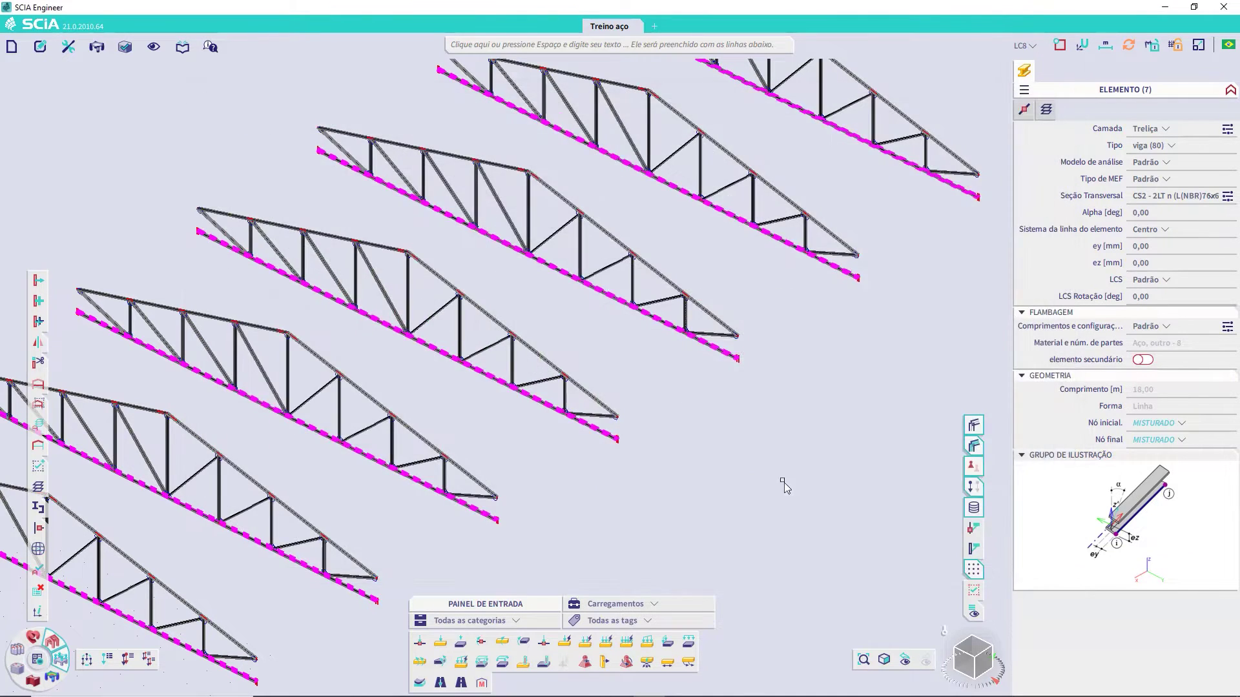
pyautogui.press('Escape')
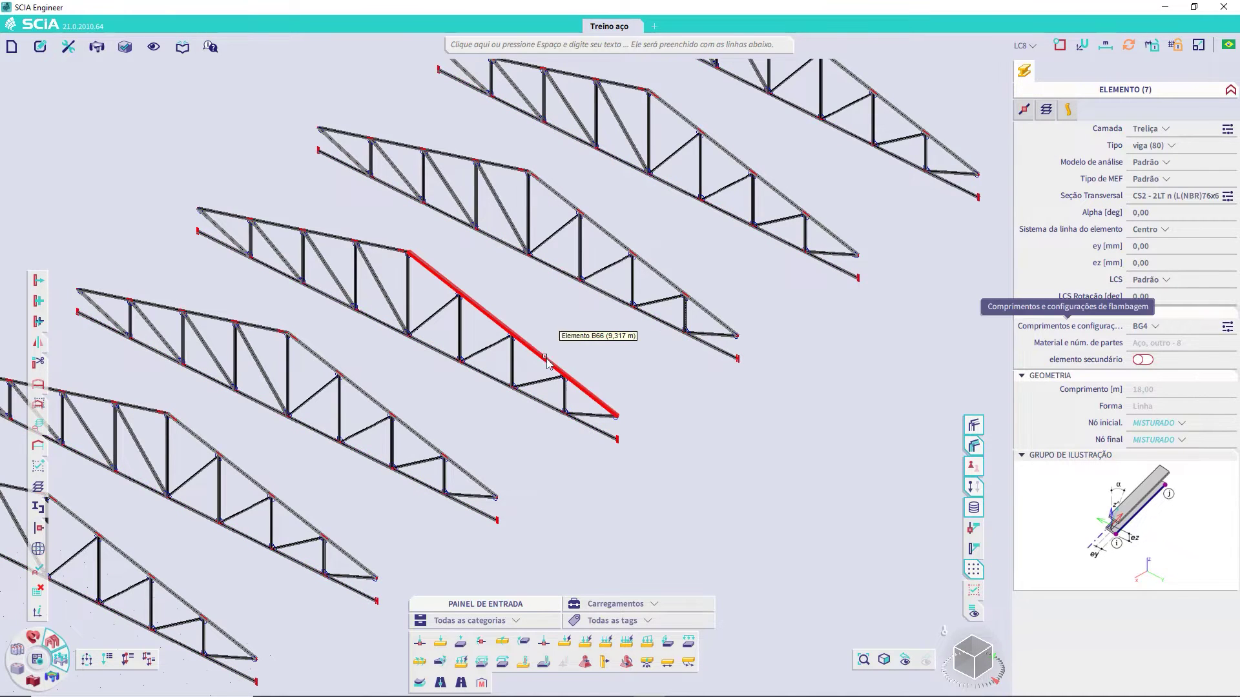
# - Select both sloping top chords of all the trusses using the front view
pyautogui.click(545, 361)
pyautogui.scroll(-3, 478, 374)
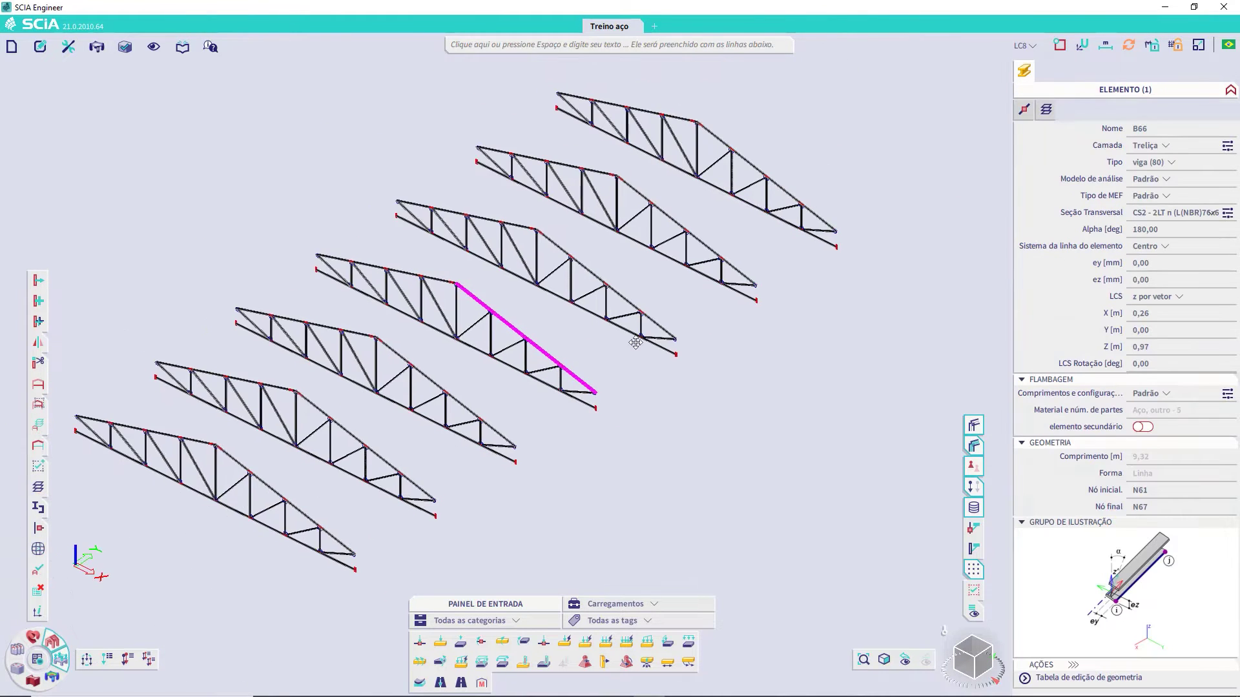
pyautogui.hotkey('ctrl', 'shift', 'y')
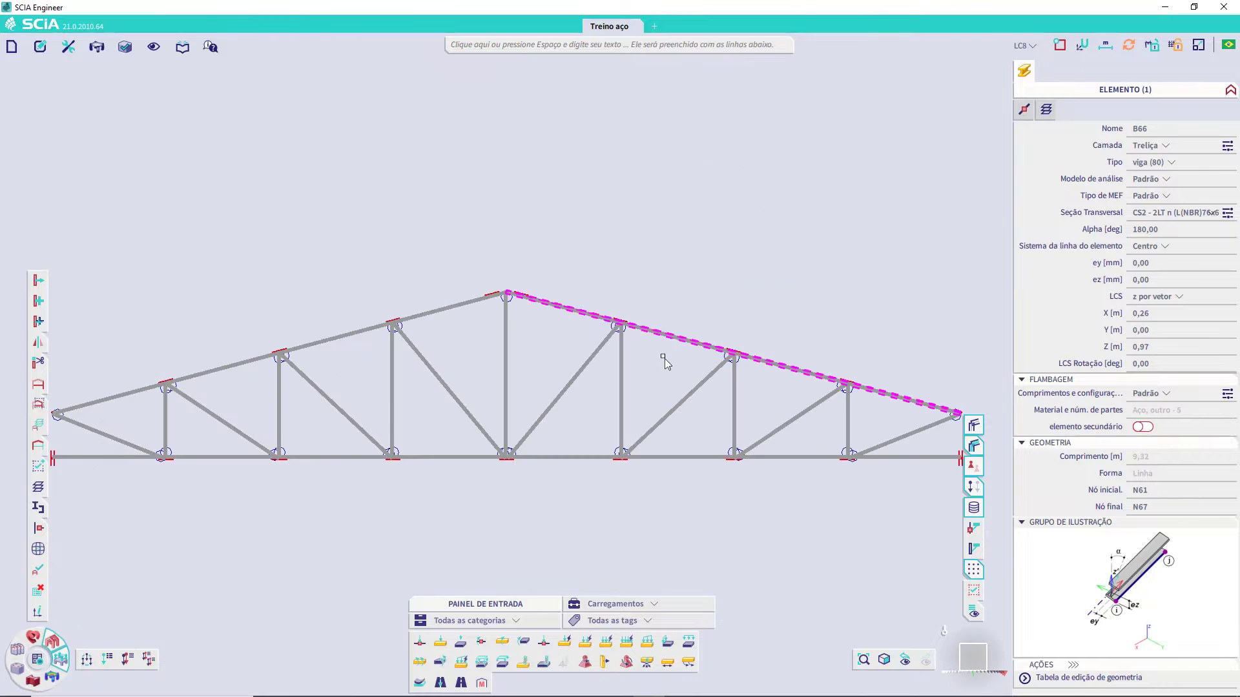
pyautogui.click(496, 296)
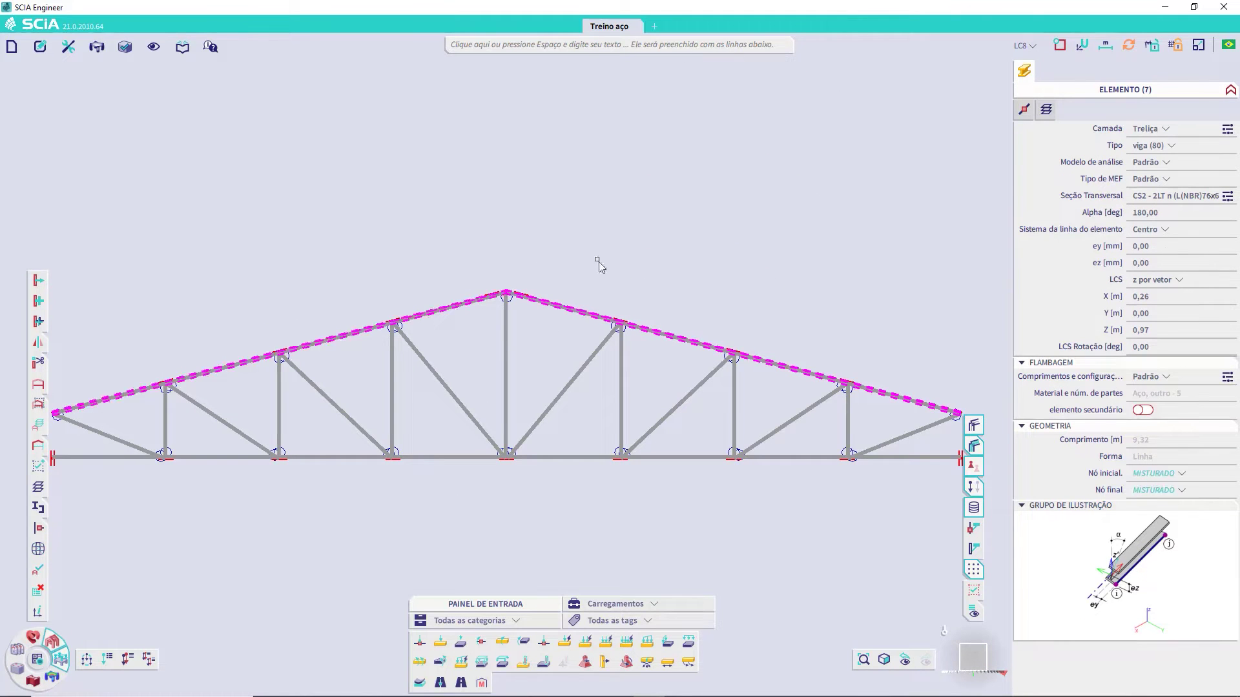
pyautogui.keyDown('ctrl'); pyautogui.moveTo(628, 357); pyautogui.dragTo(612, 371, button='right'); pyautogui.keyUp('ctrl')
pyautogui.scroll(-2, 612, 371)
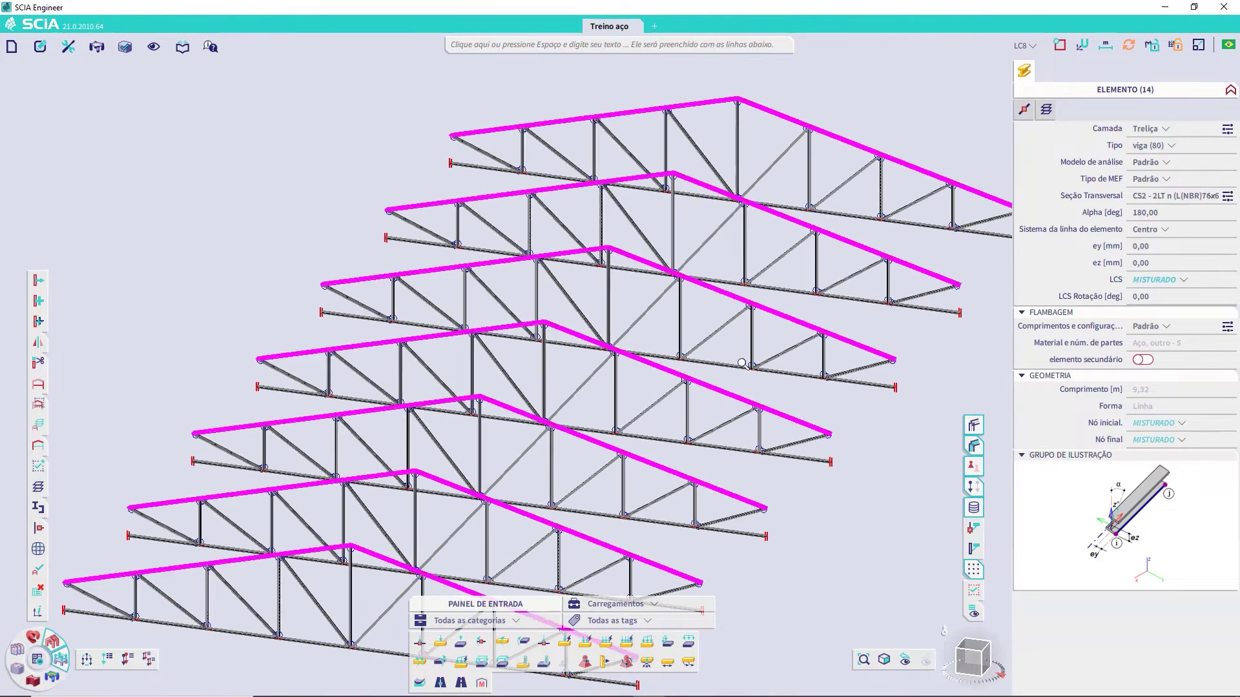
# - Define buckling settings for the selected top chords with the ky and kz coefficients set to Fator, and save them
pyautogui.click(1226, 327)
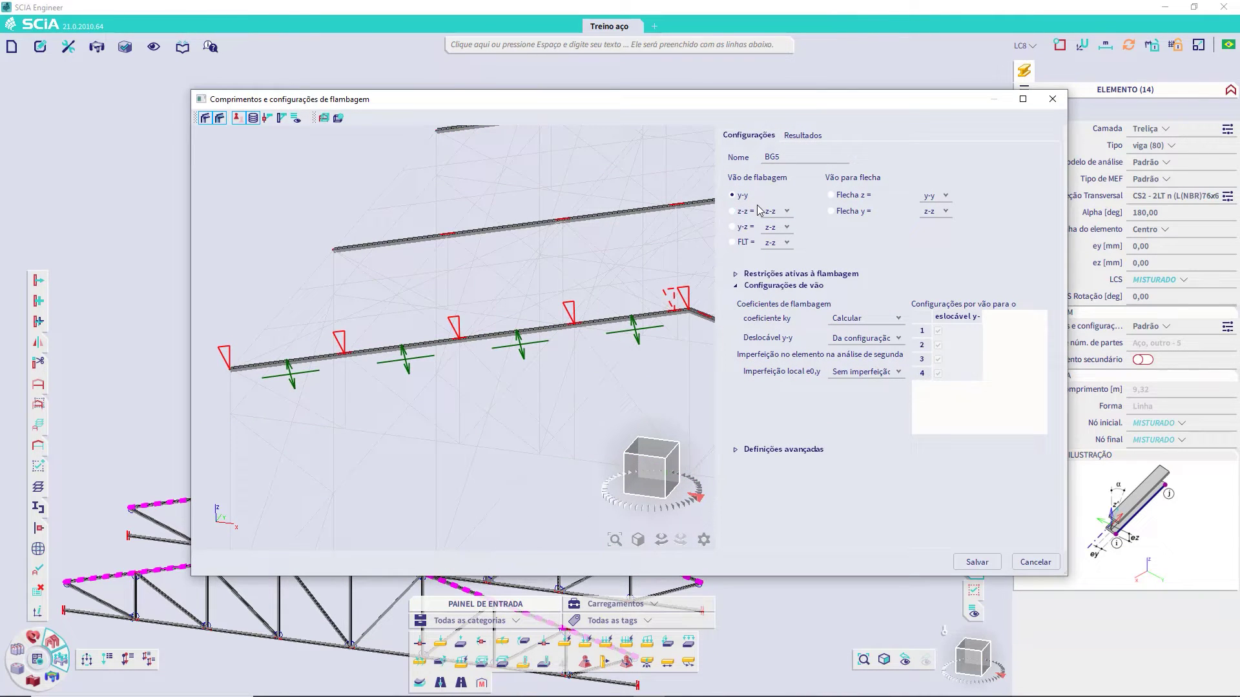
pyautogui.click(732, 211)
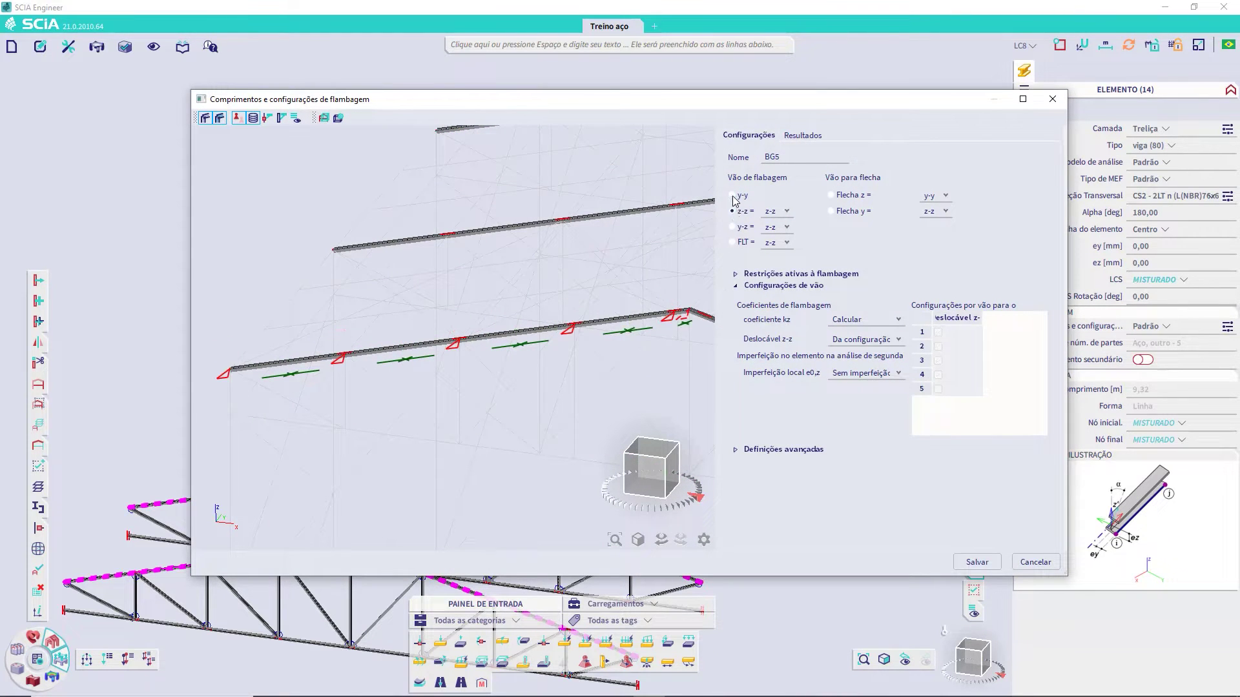
pyautogui.click(733, 196)
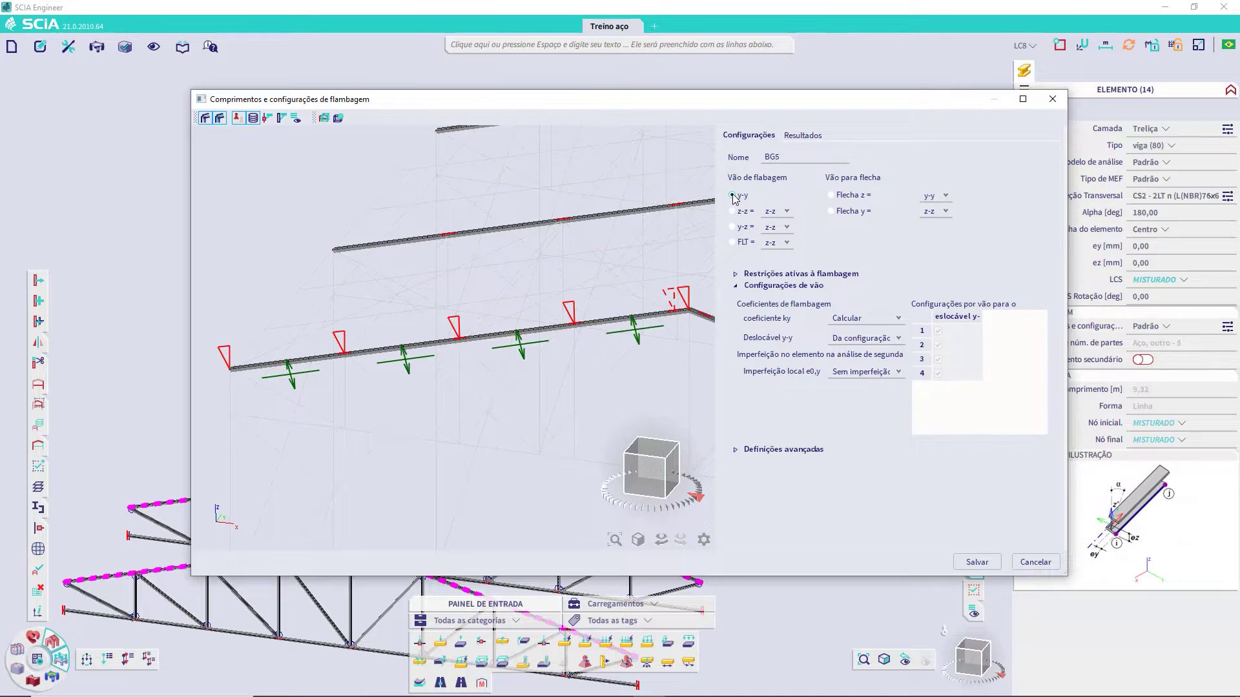
pyautogui.click(875, 323)
pyautogui.click(845, 344)
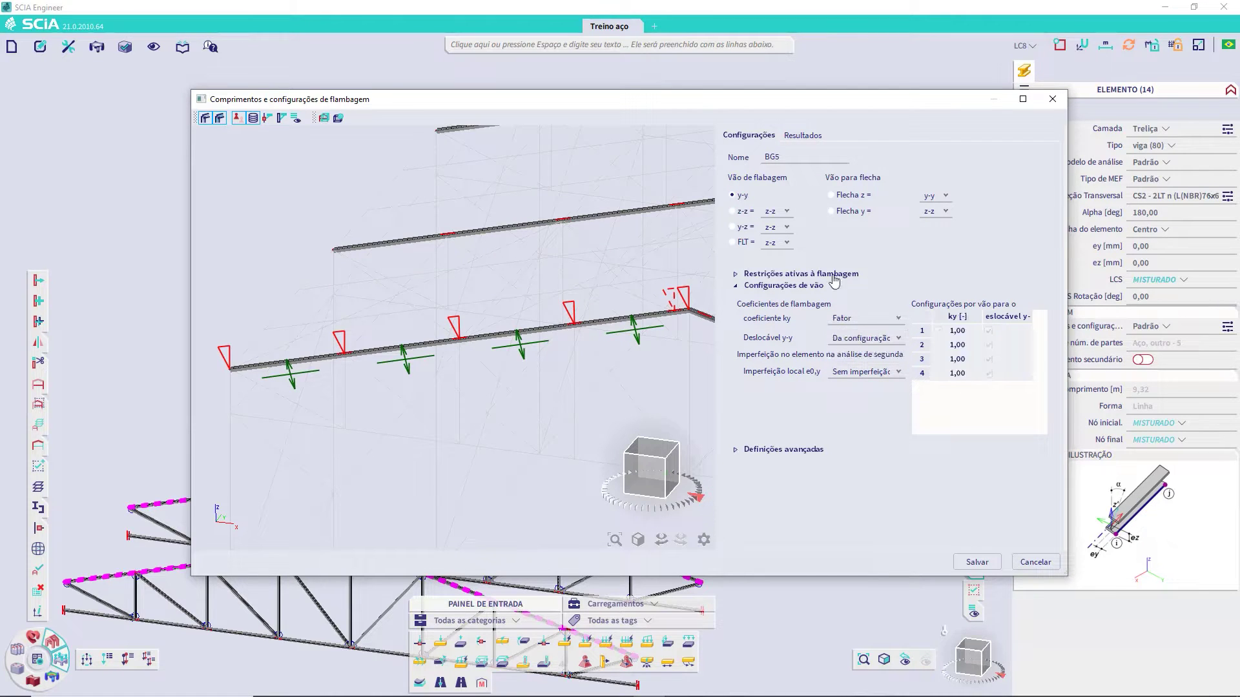
pyautogui.click(733, 211)
pyautogui.click(891, 323)
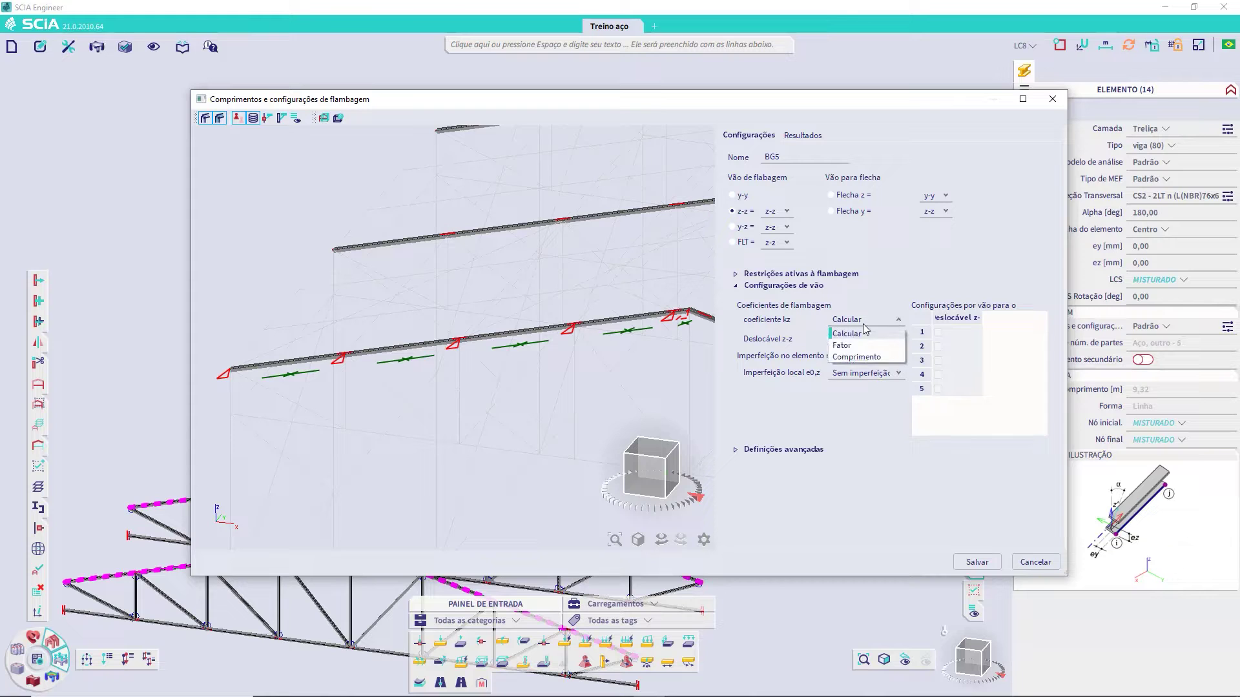
pyautogui.click(849, 346)
pyautogui.click(977, 562)
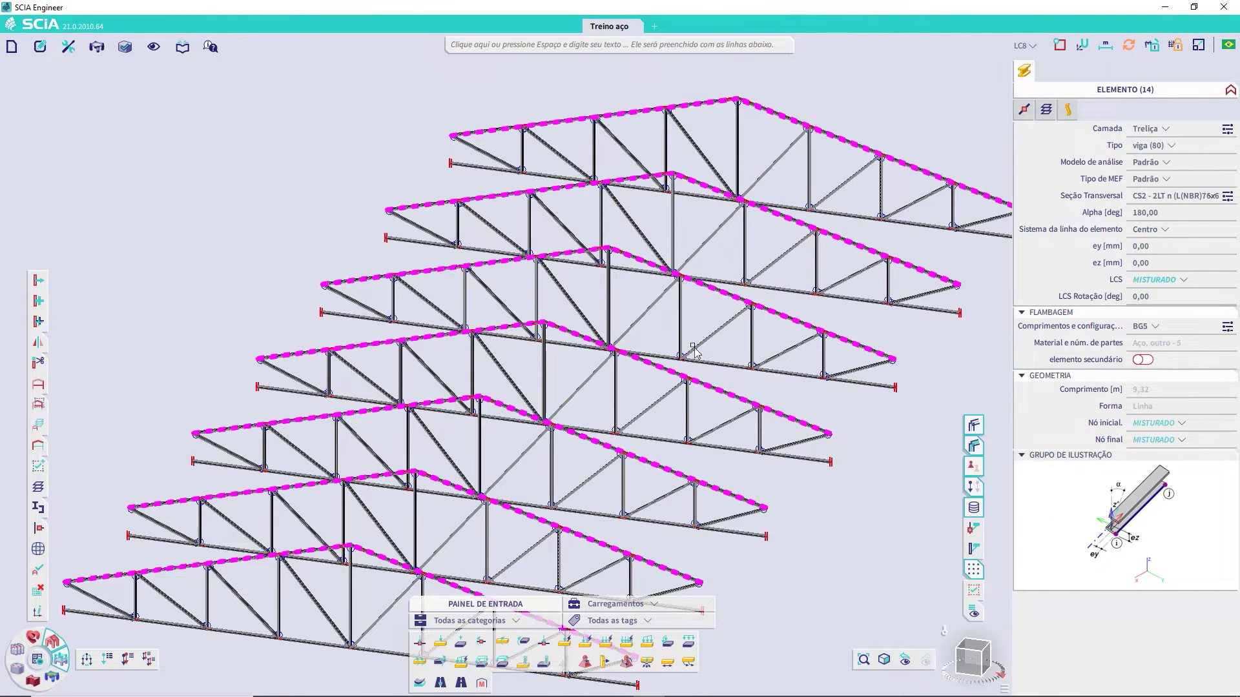
pyautogui.press('Escape')
# - Select all vertical and diagonal web members of the trusses in the front view, leaving out the chords
pyautogui.click(616, 396)
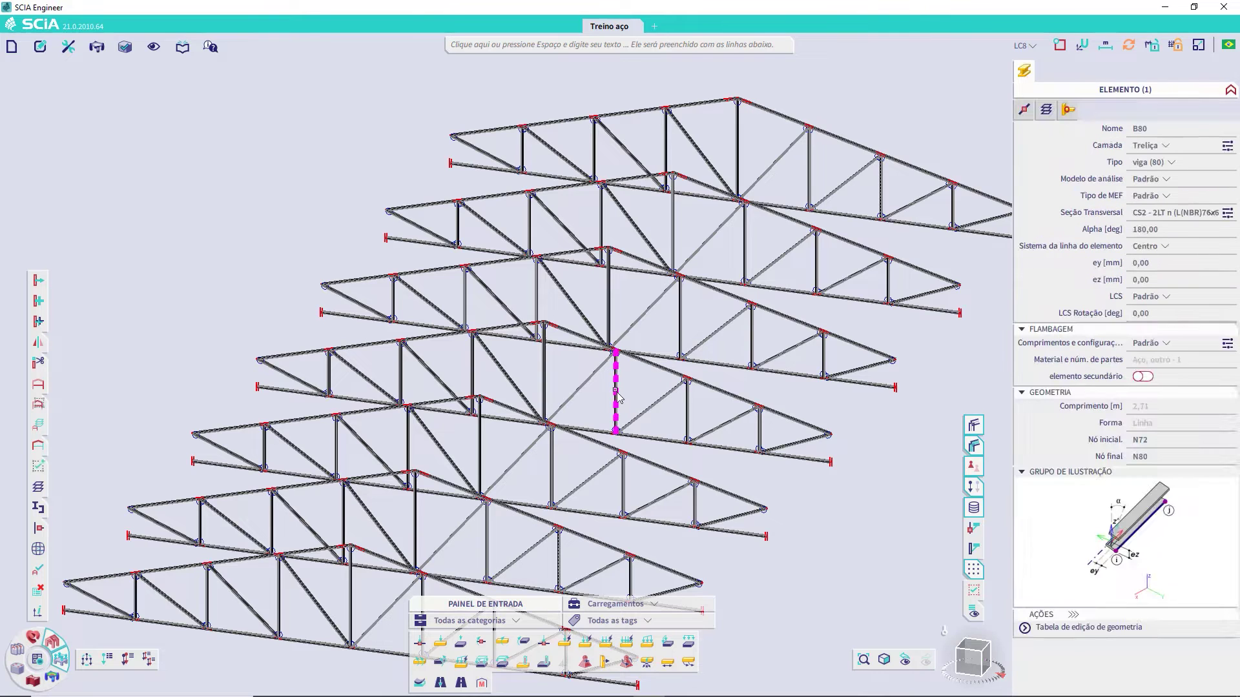
pyautogui.click(965, 661)
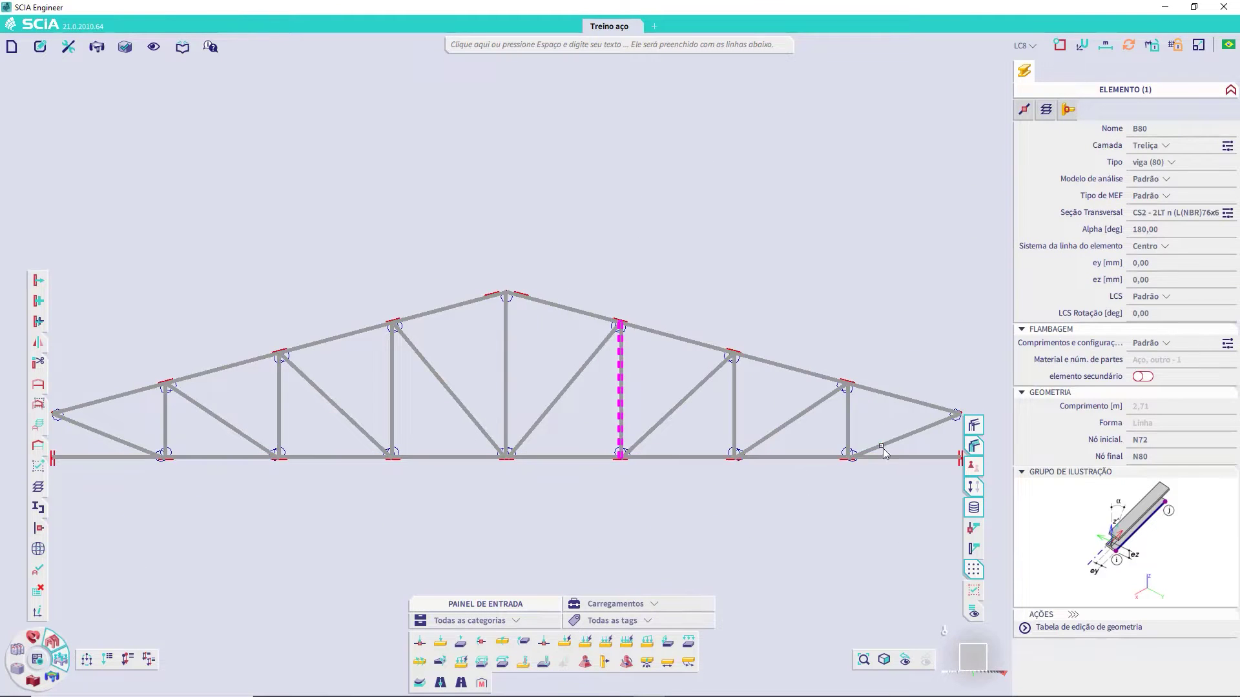
pyautogui.press('Escape')
pyautogui.moveTo(913, 446); pyautogui.dragTo(385, 349)
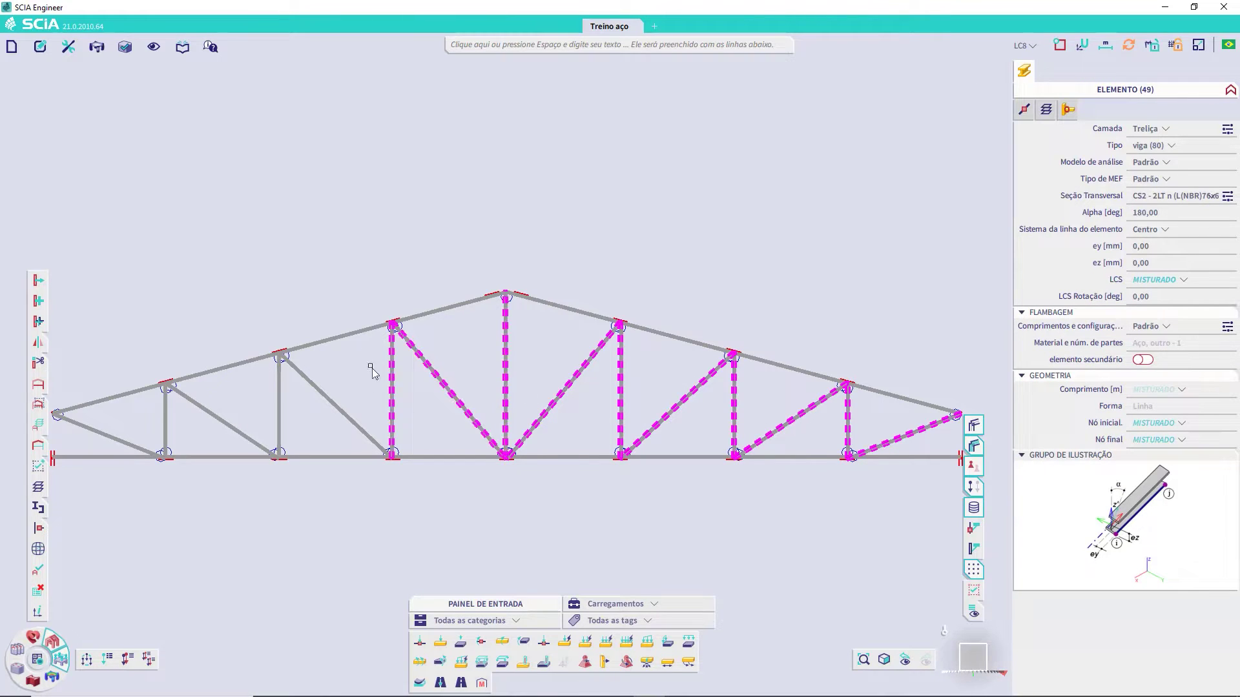
pyautogui.moveTo(374, 404); pyautogui.dragTo(264, 362)
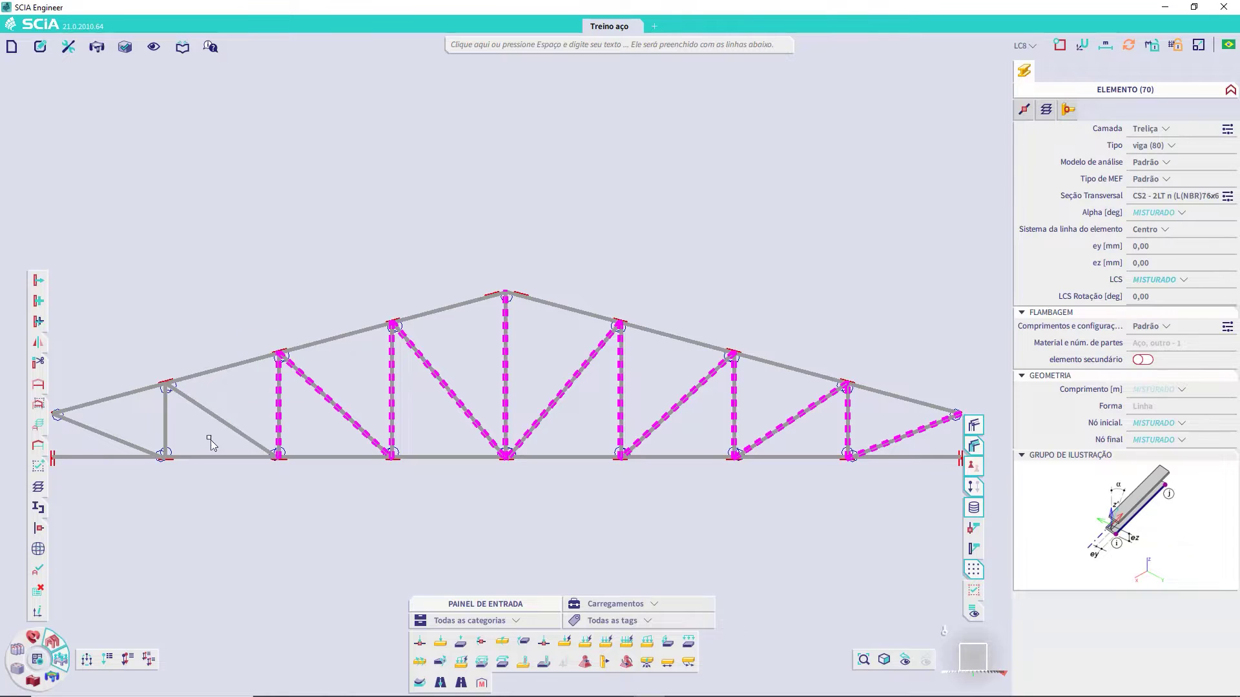
pyautogui.click(162, 428)
pyautogui.moveTo(200, 392); pyautogui.dragTo(189, 384)
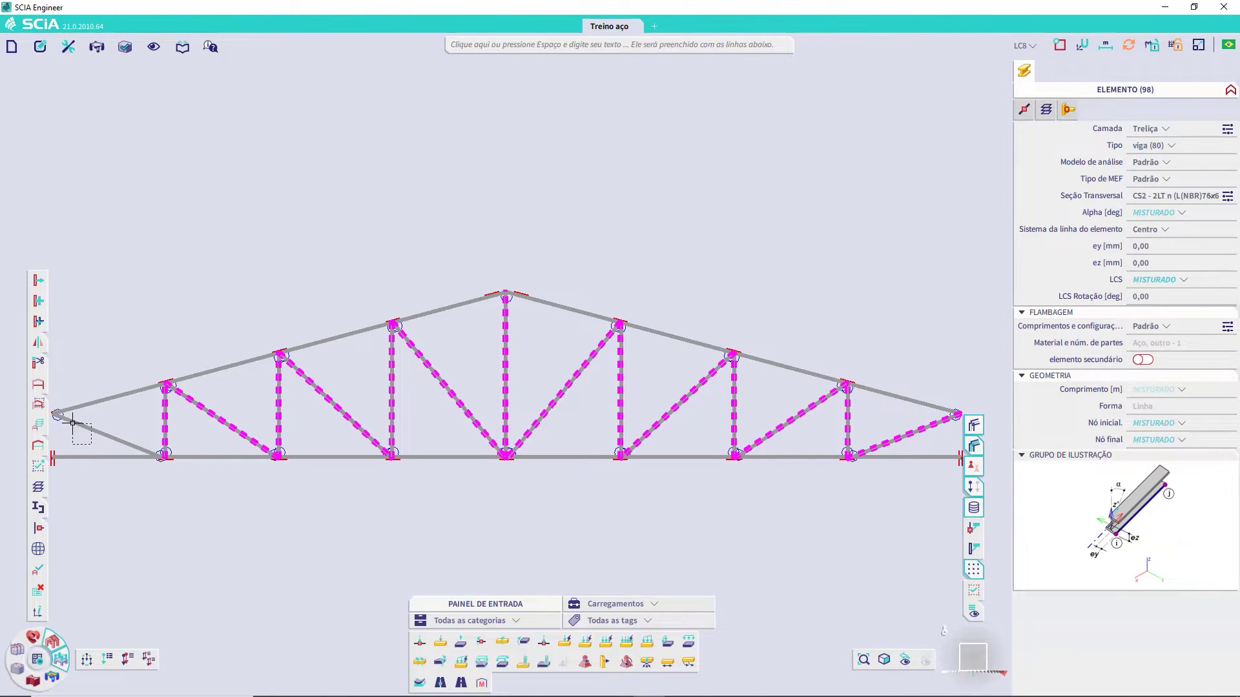
pyautogui.moveTo(73, 423); pyautogui.dragTo(71, 421)
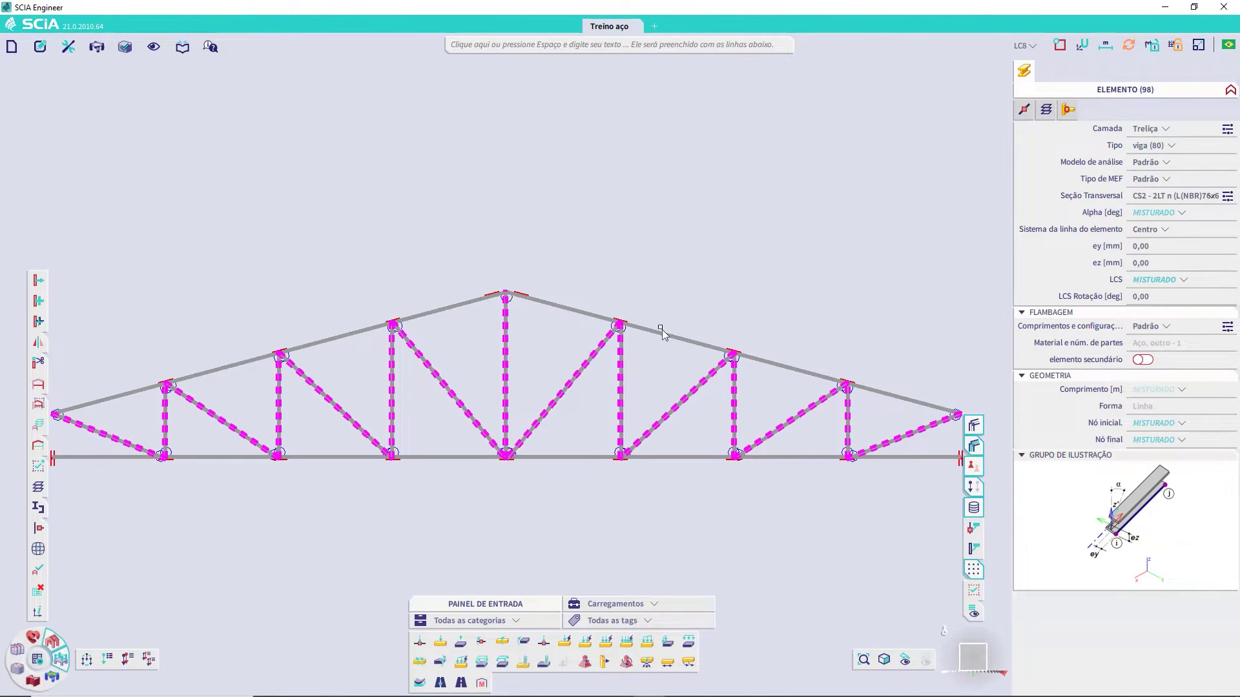
# - Define buckling settings for the selected web members with the ky and kz coefficients set to Fator, and save them
pyautogui.click(1227, 327)
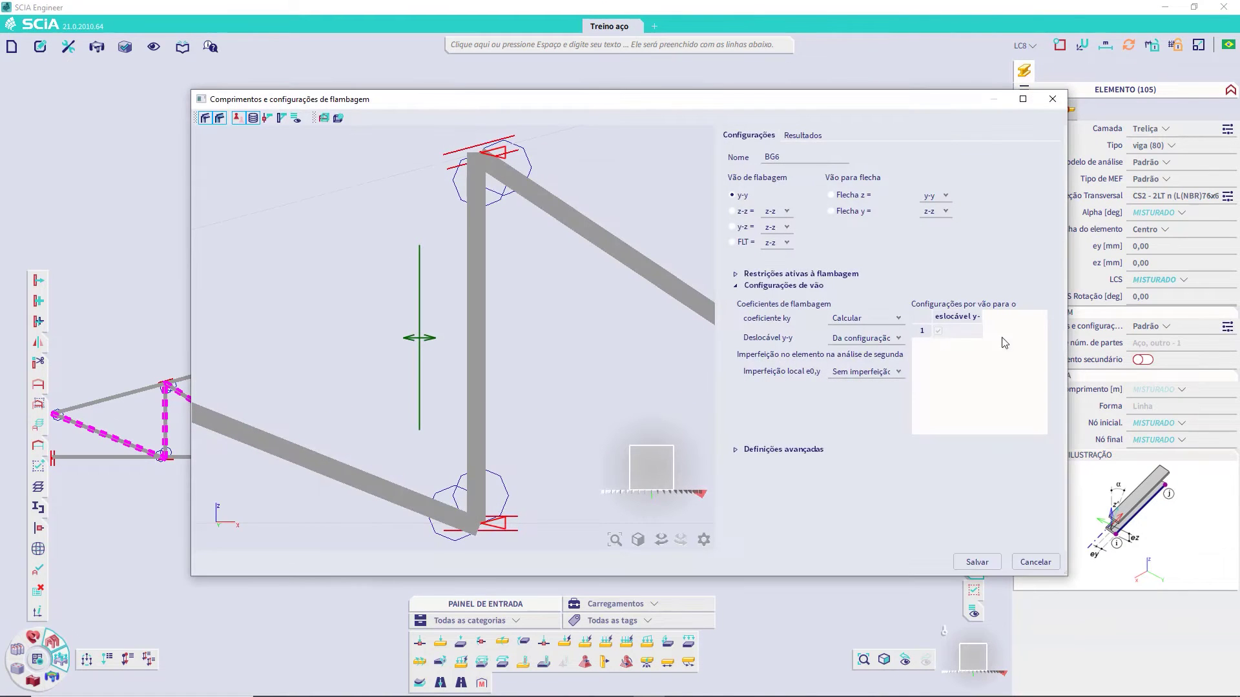
pyautogui.click(873, 318)
pyautogui.click(846, 344)
pyautogui.click(741, 217)
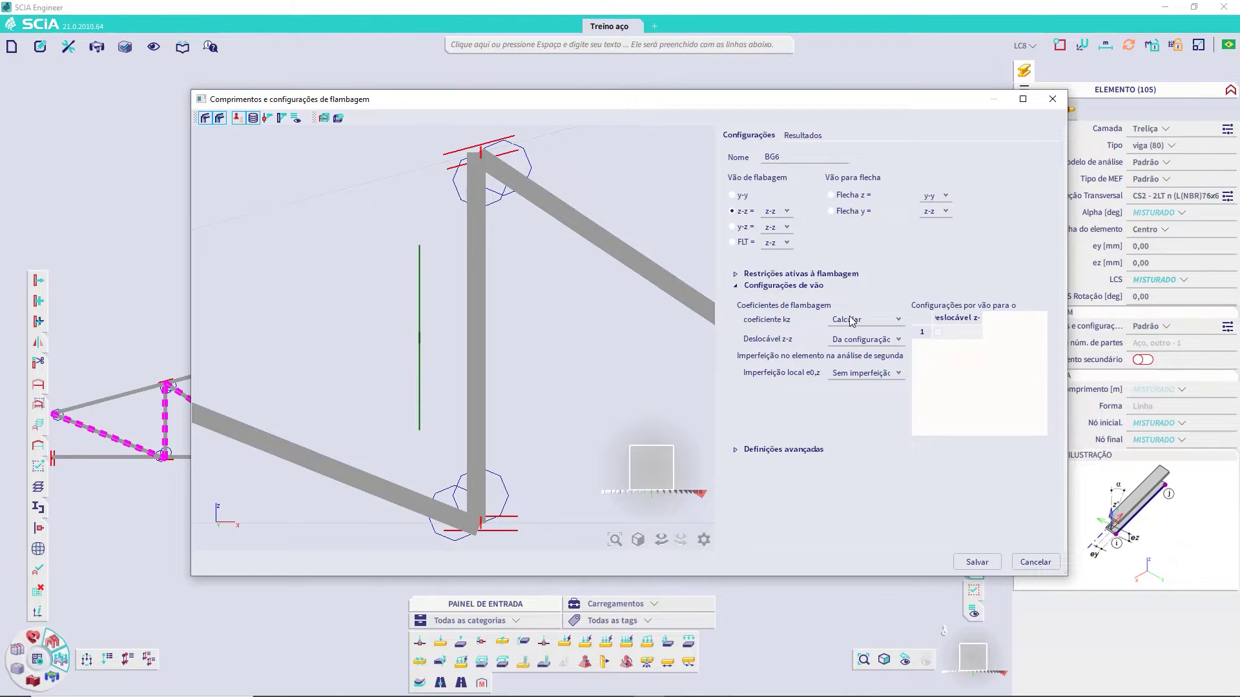
pyautogui.click(865, 319)
pyautogui.click(846, 345)
pyautogui.click(976, 561)
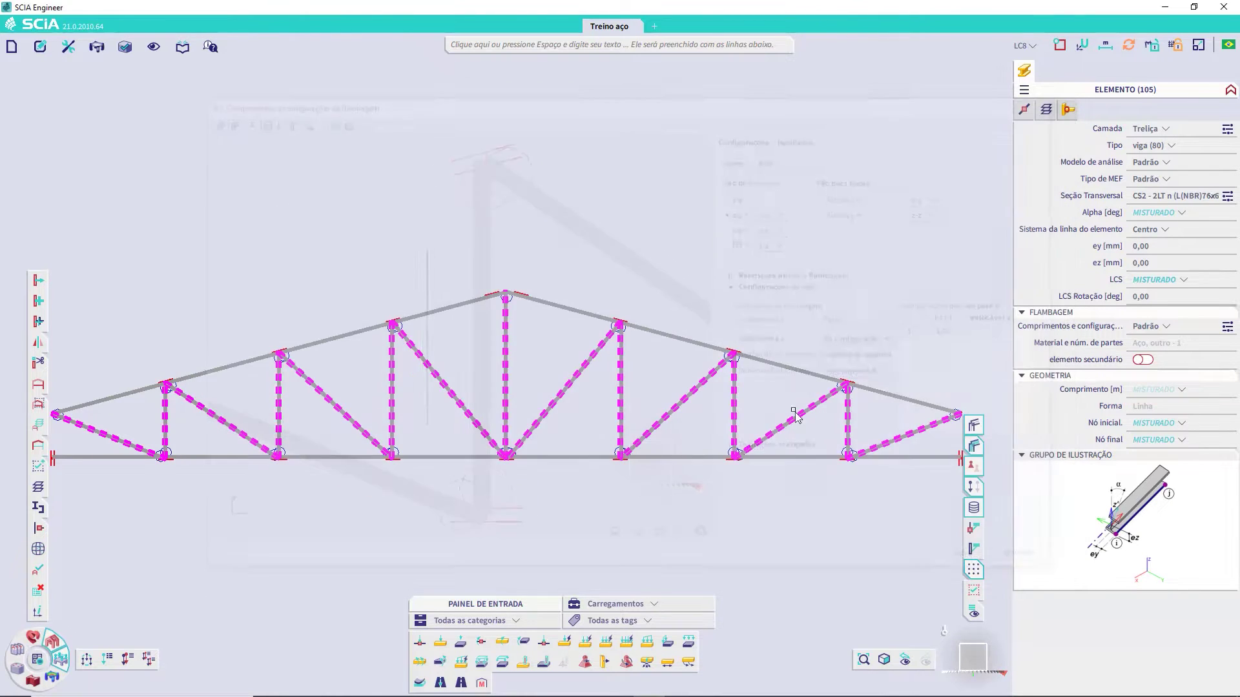
pyautogui.scroll(-4, 776, 284)
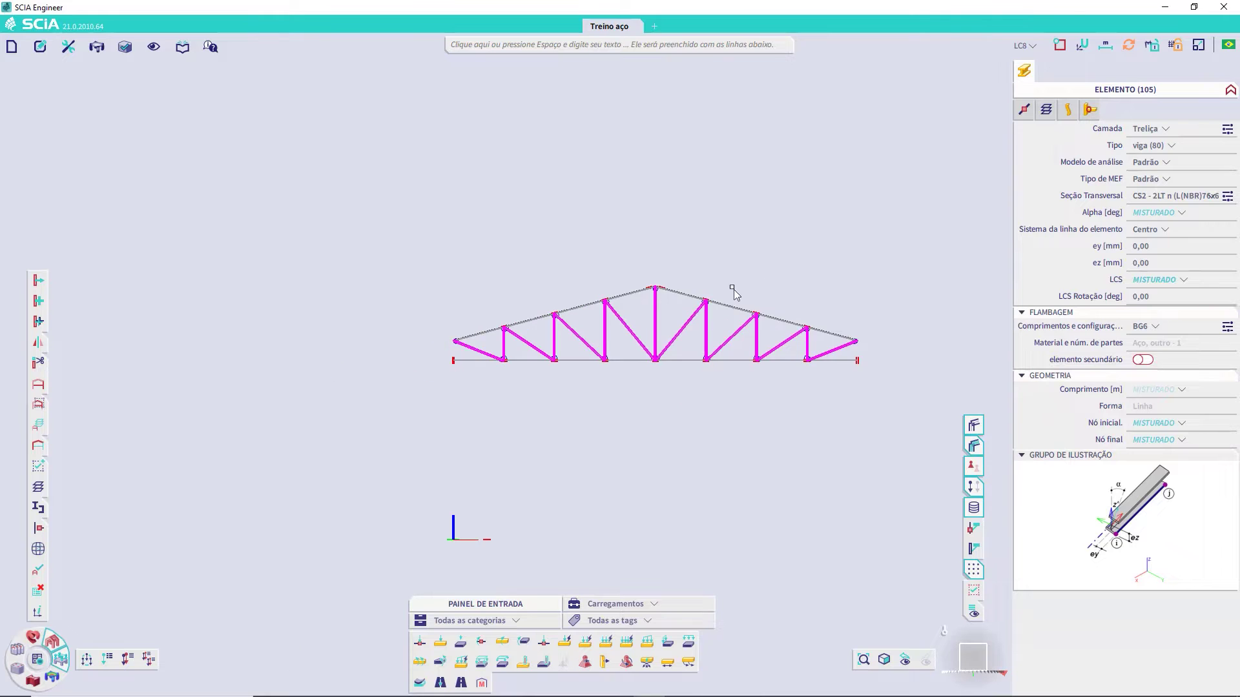
pyautogui.press('Escape')
# - Check the buckling configuration assigned to a truss vertical and to individual top chords
pyautogui.keyDown('ctrl'); pyautogui.moveTo(800, 259); pyautogui.dragTo(781, 318, button='right'); pyautogui.keyUp('ctrl')
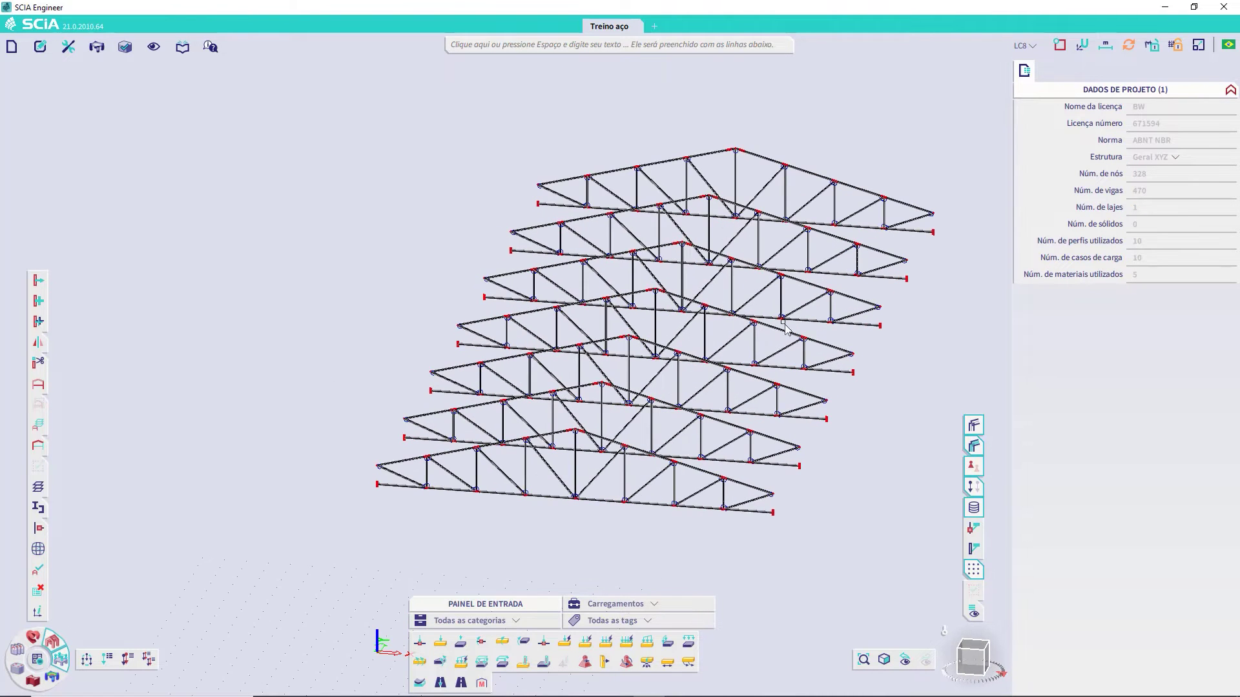
pyautogui.click(754, 349)
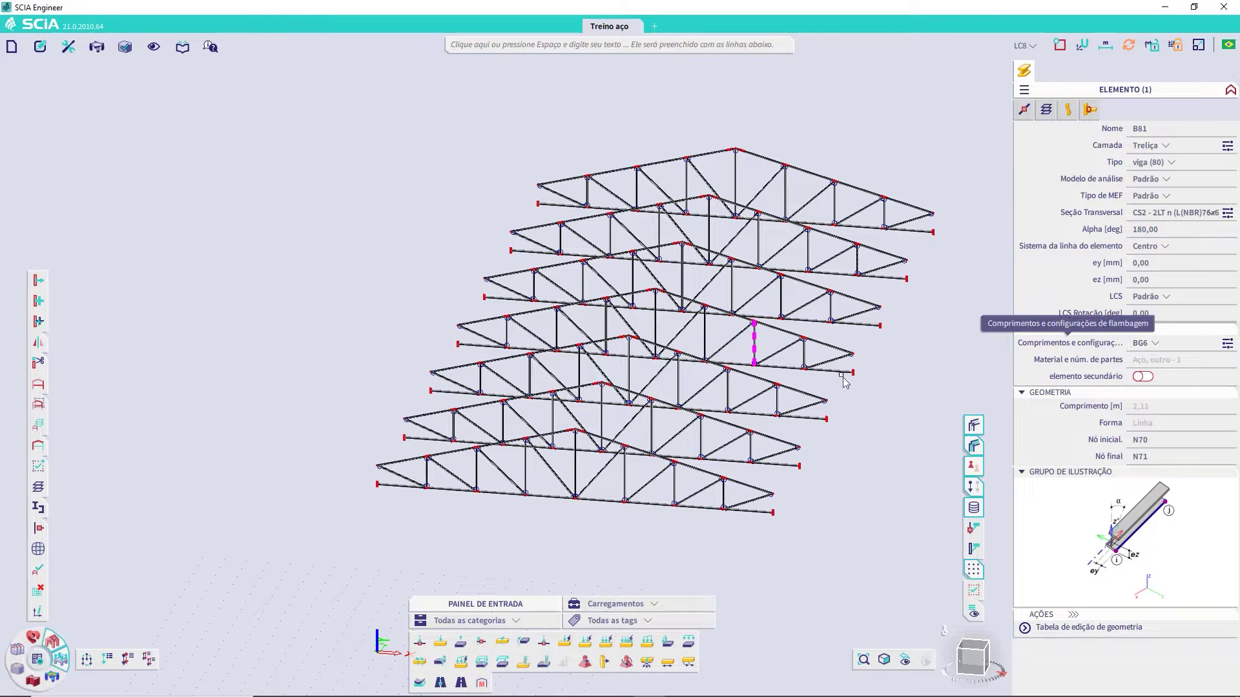
pyautogui.press('Escape')
pyautogui.click(756, 381)
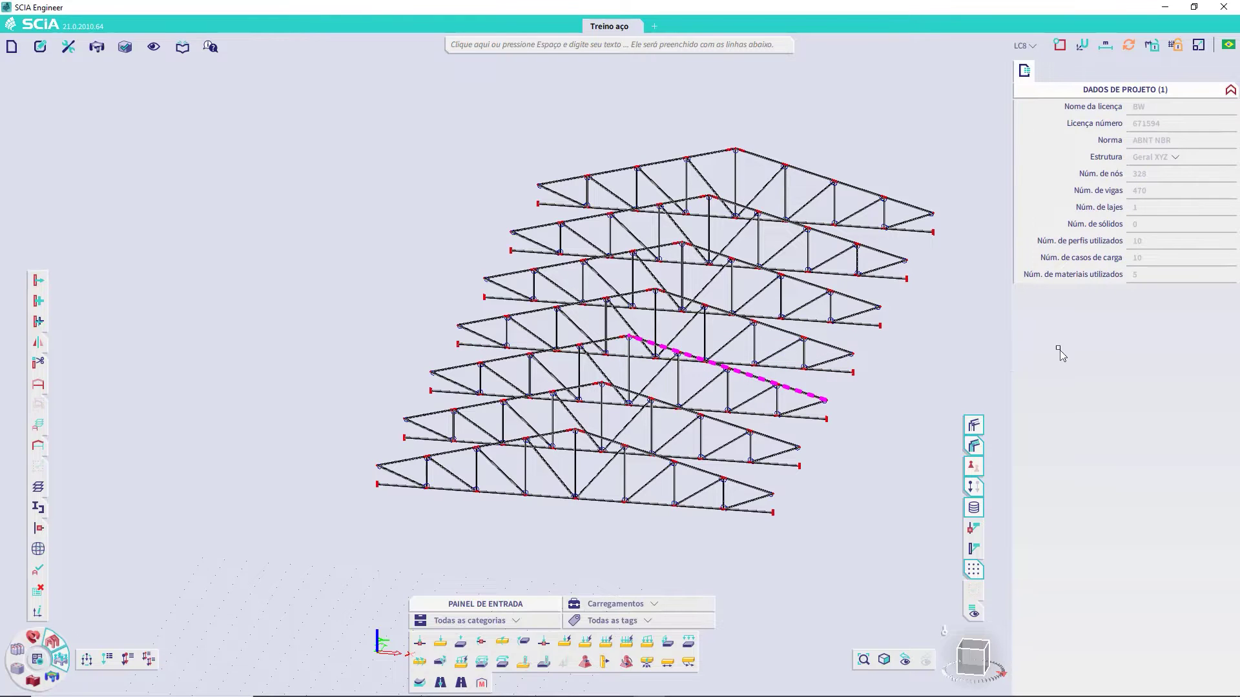
pyautogui.press('Escape')
pyautogui.scroll(3, 497, 368)
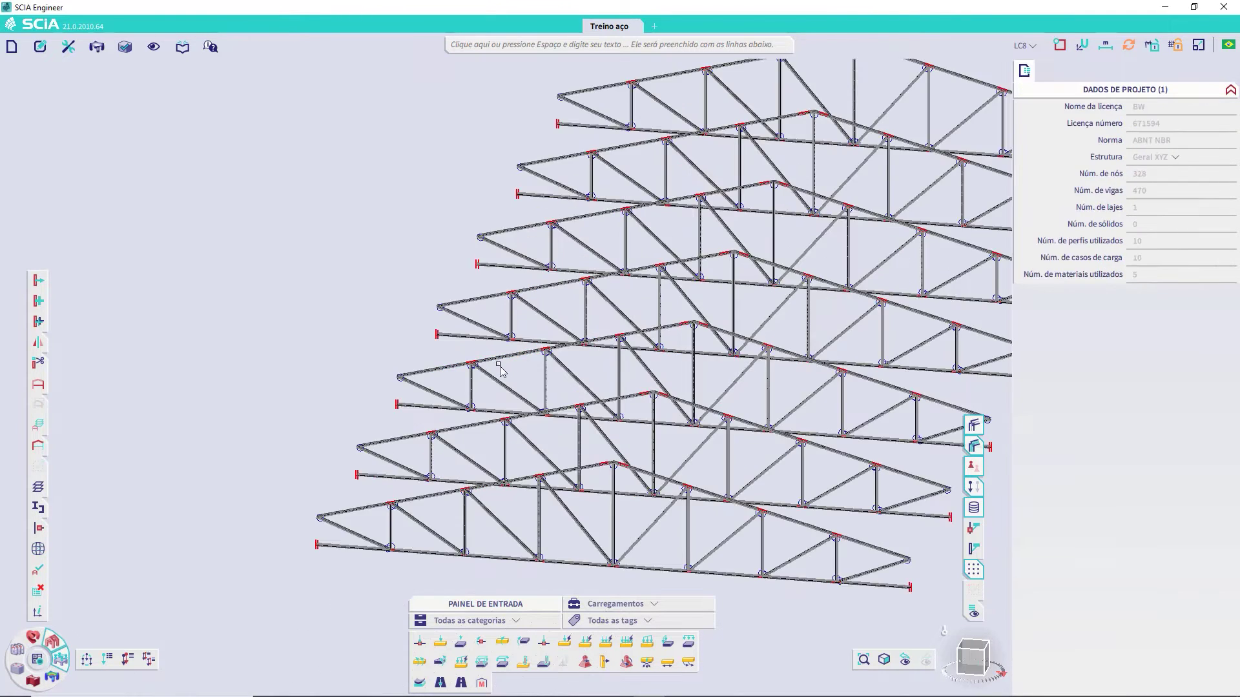
pyautogui.click(510, 354)
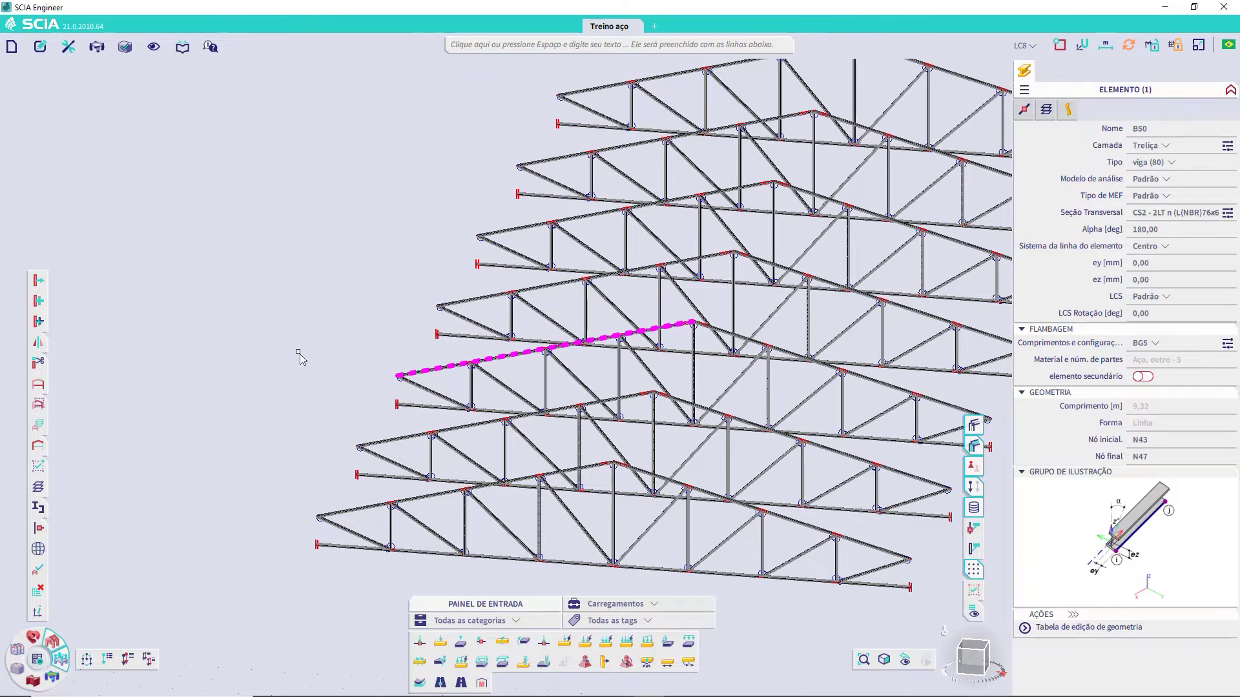
pyautogui.press('Escape')
# - Set the activity by layer to Mezanino so that only the mezzanine members are displayed
pyautogui.click(39, 424)
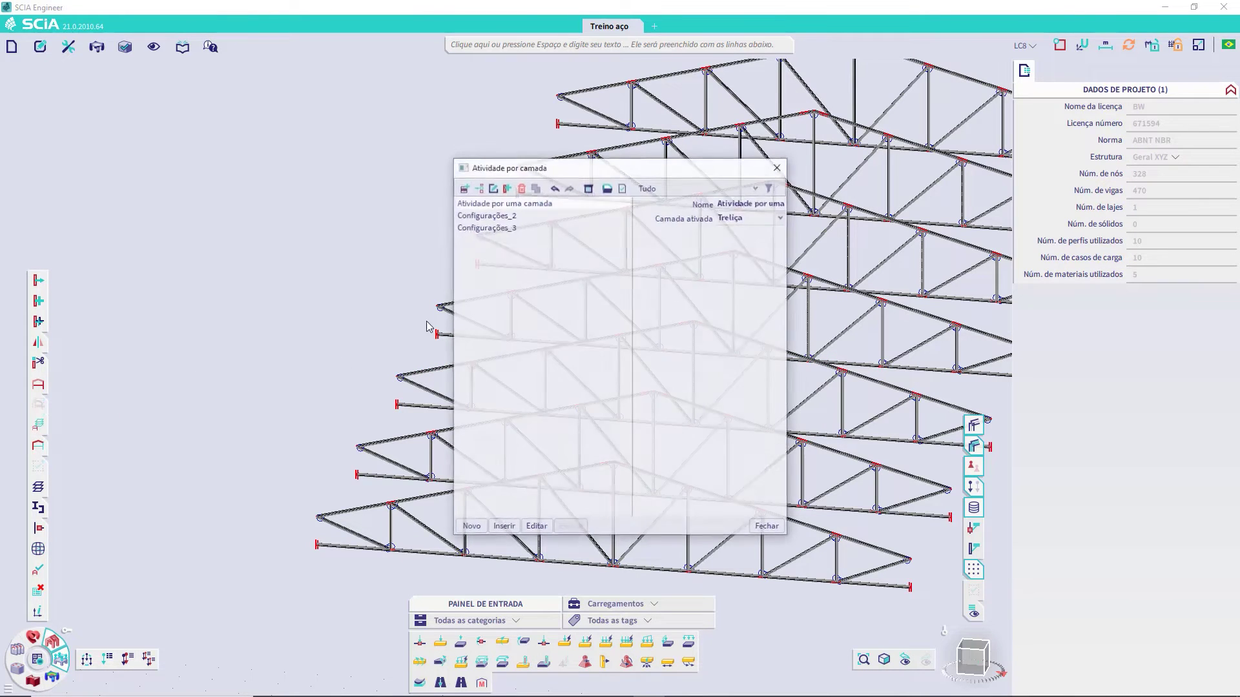
pyautogui.click(758, 216)
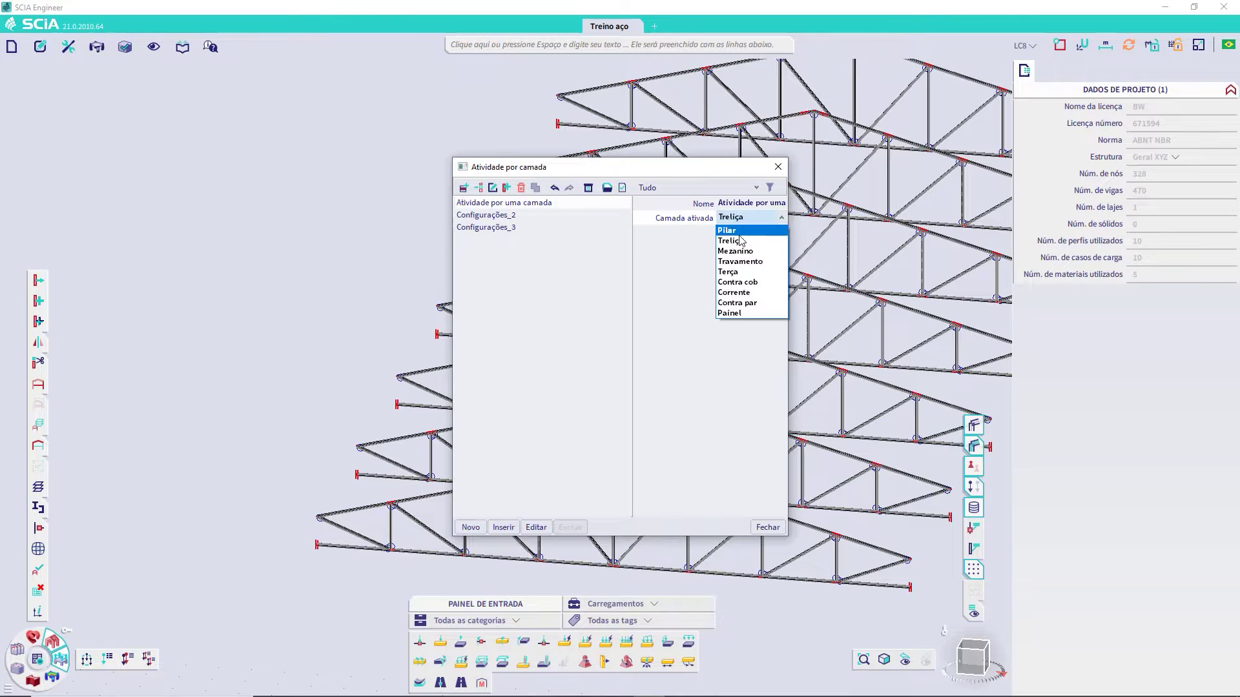
pyautogui.click(736, 256)
pyautogui.click(768, 527)
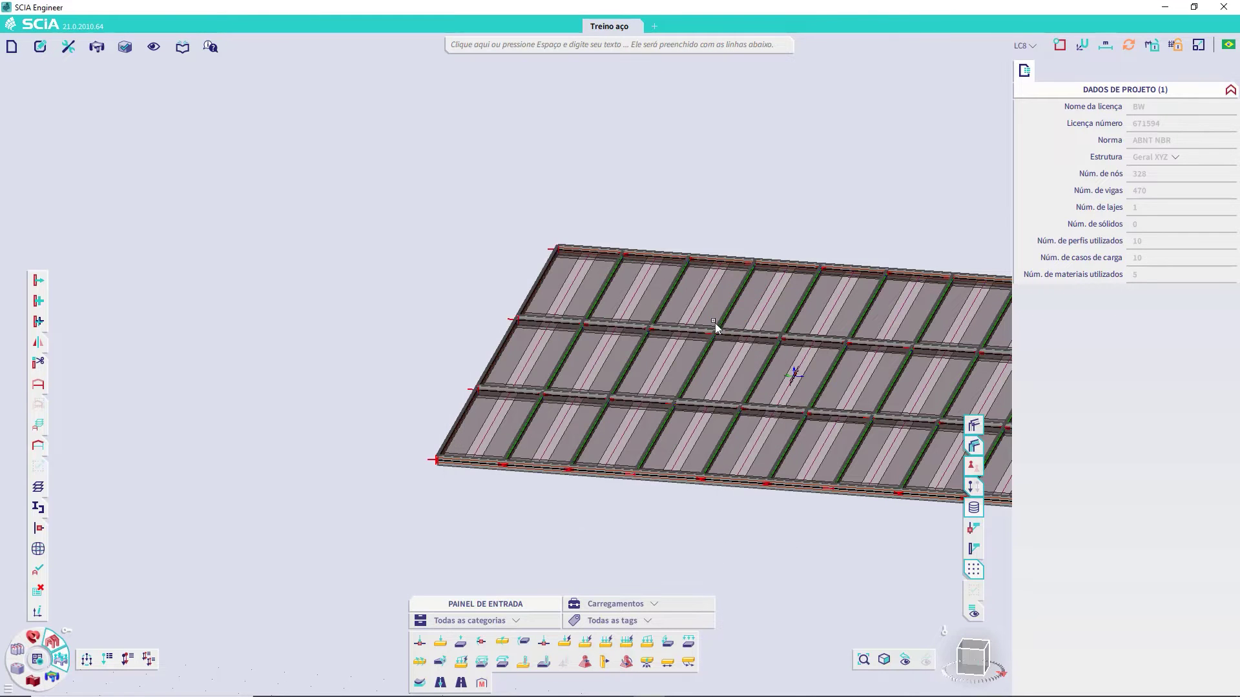
pyautogui.scroll(-3, 714, 323)
pyautogui.moveTo(823, 380); pyautogui.dragTo(594, 395, button='middle')
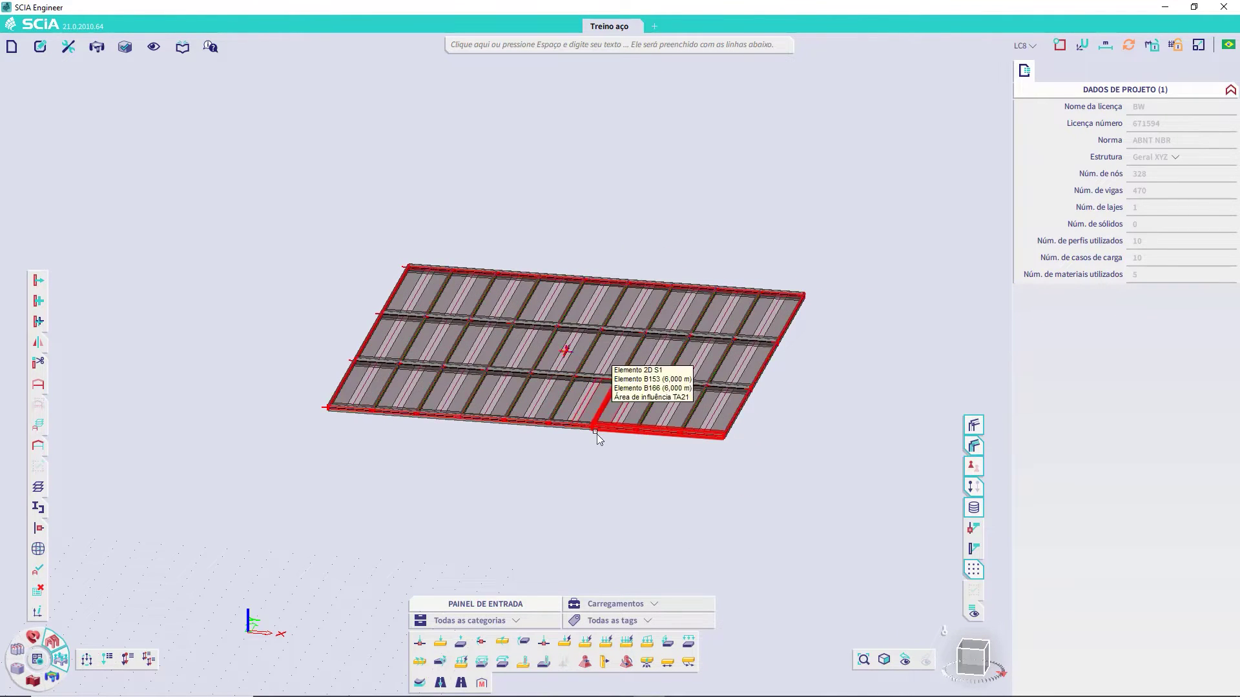
pyautogui.scroll(4, 595, 432)
pyautogui.click(641, 441)
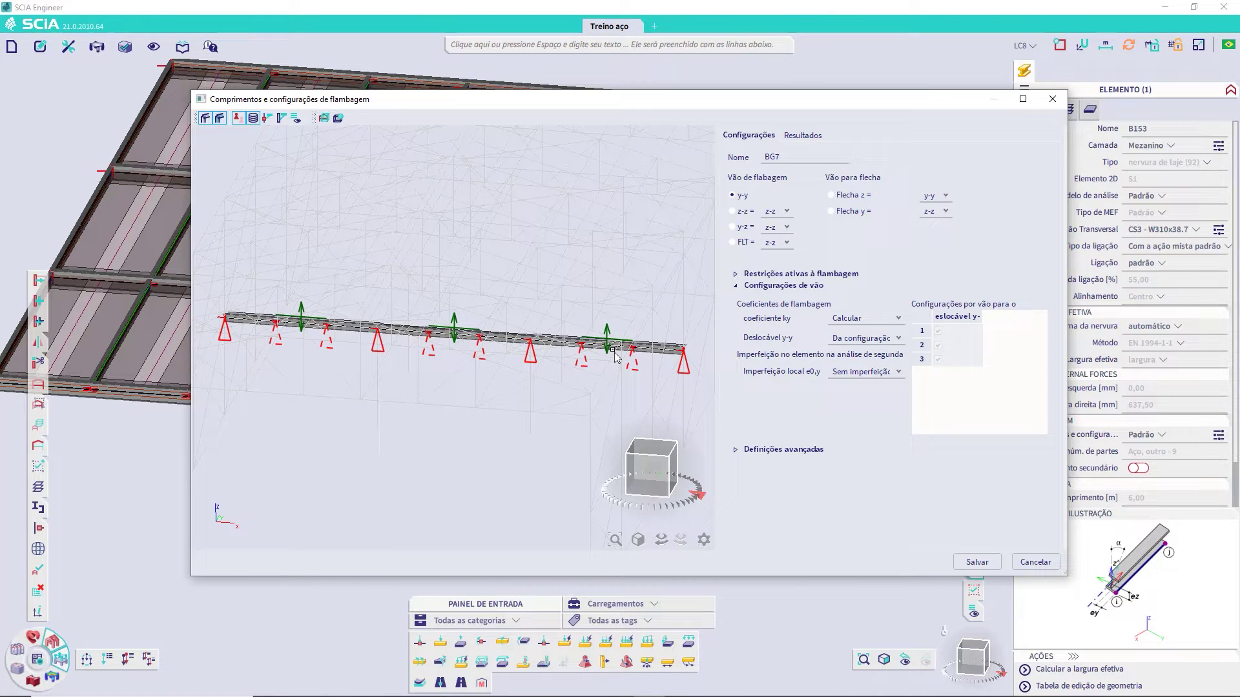
pyautogui.click(1035, 562)
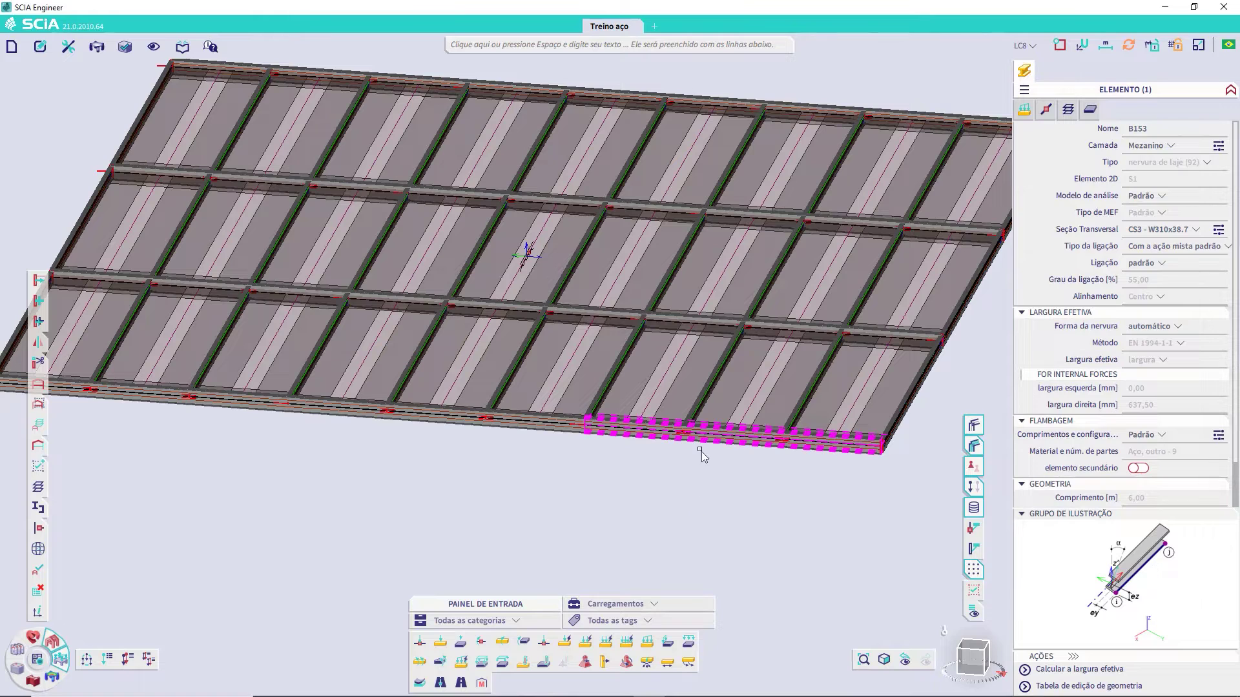
pyautogui.press('Escape')
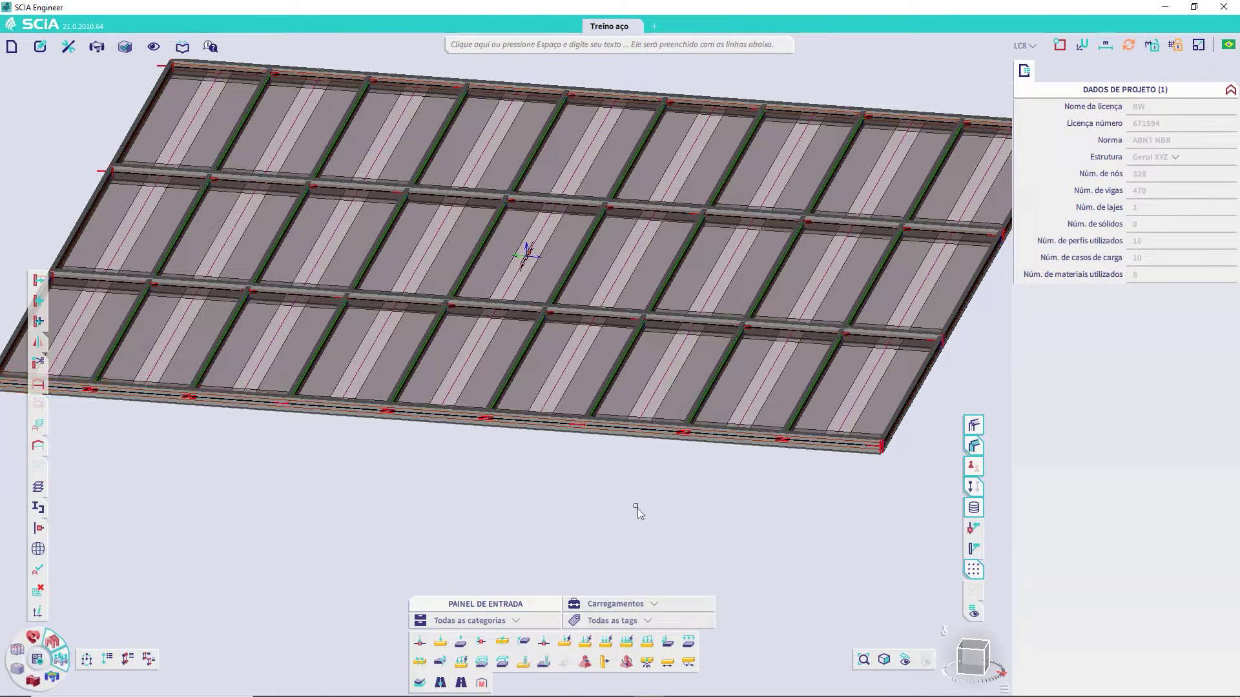
# - Open the buckling settings of the mezzanine's front edge beam line and review the z-z and y-y buckling spans
pyautogui.click(730, 451)
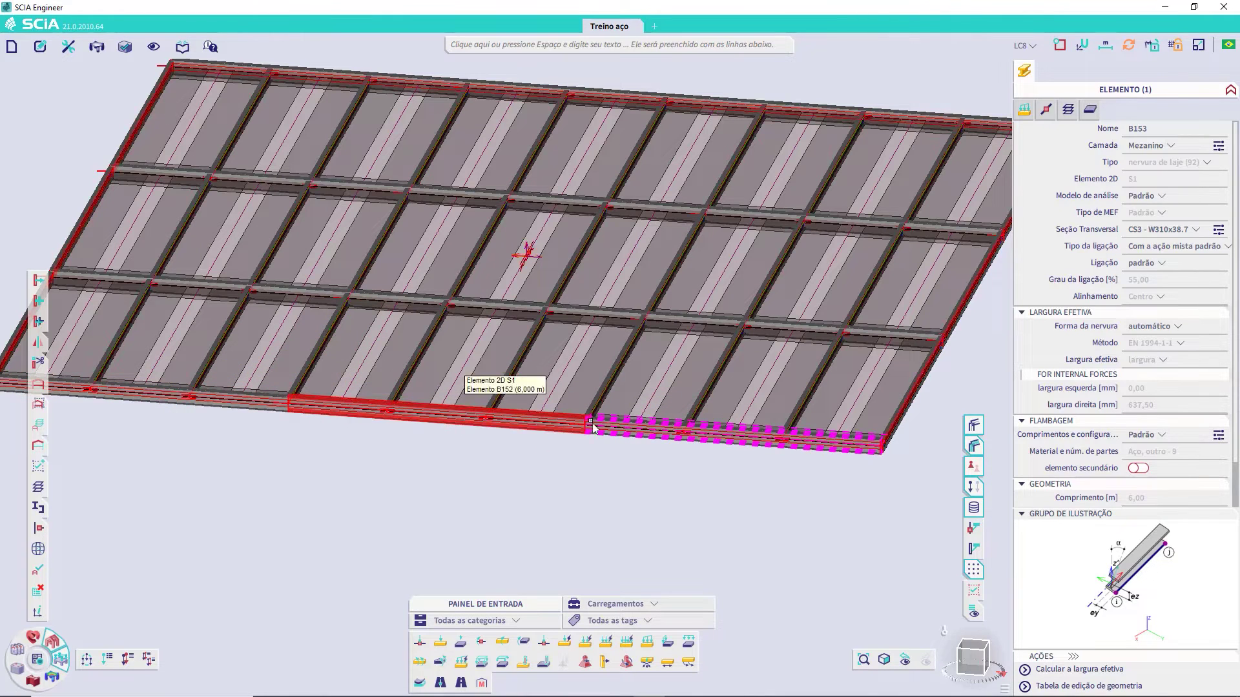
pyautogui.click(1218, 436)
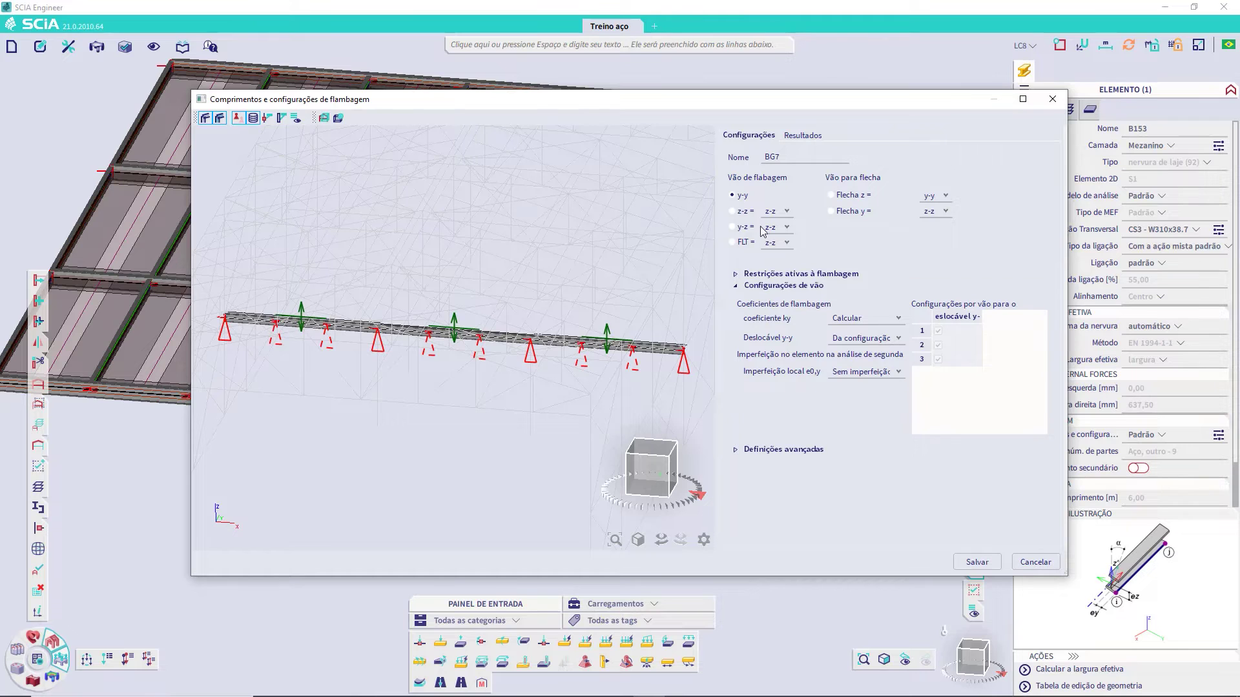
pyautogui.click(732, 211)
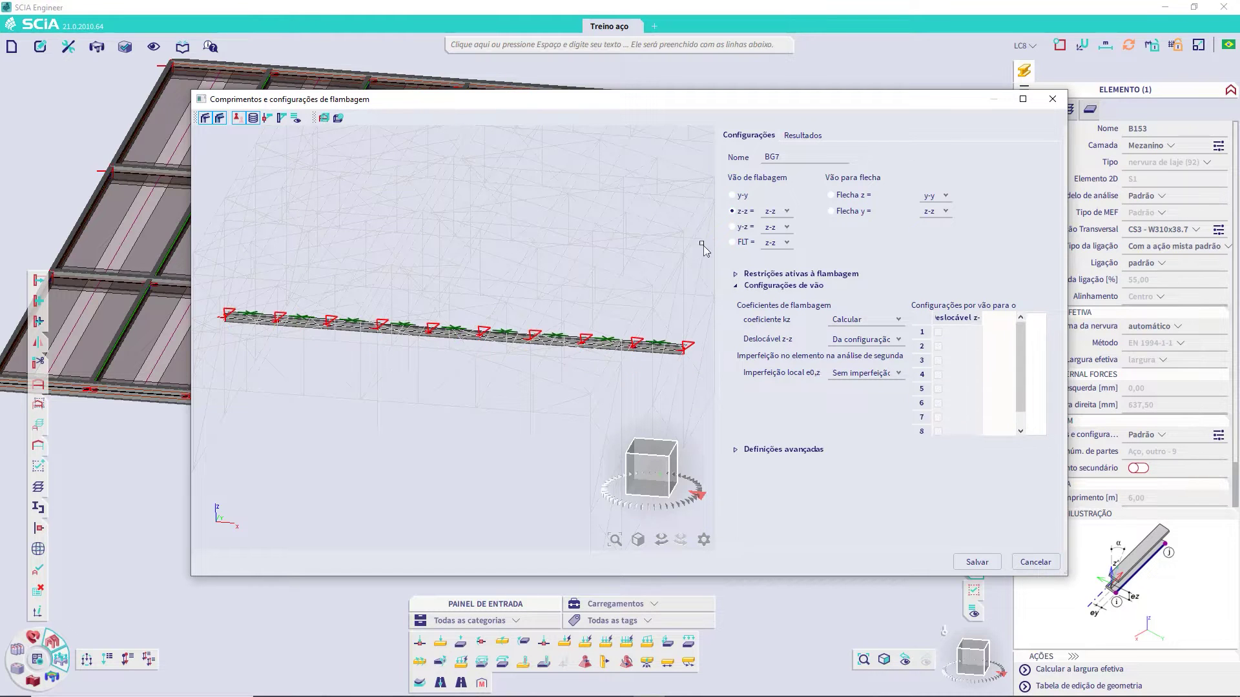
pyautogui.keyDown('ctrl'); pyautogui.moveTo(539, 321); pyautogui.dragTo(521, 347, button='right'); pyautogui.keyUp('ctrl')
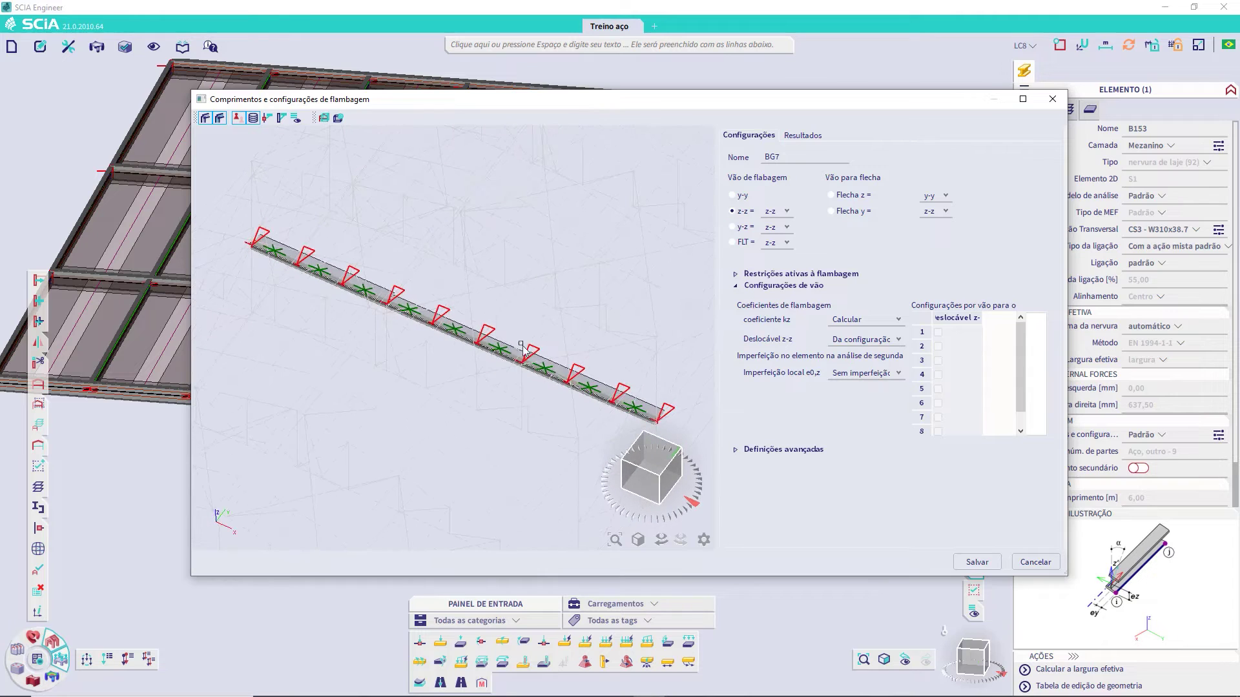
pyautogui.click(733, 195)
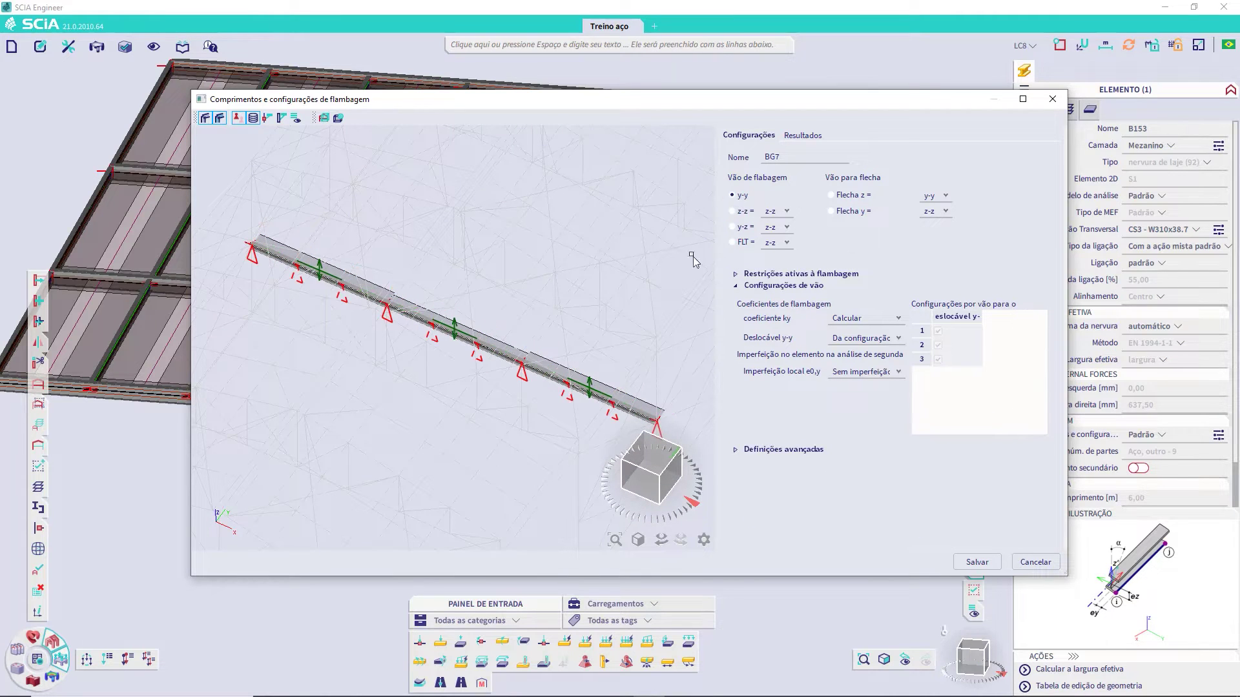
pyautogui.keyDown('ctrl'); pyautogui.moveTo(530, 407); pyautogui.dragTo(522, 399, button='right'); pyautogui.keyUp('ctrl')
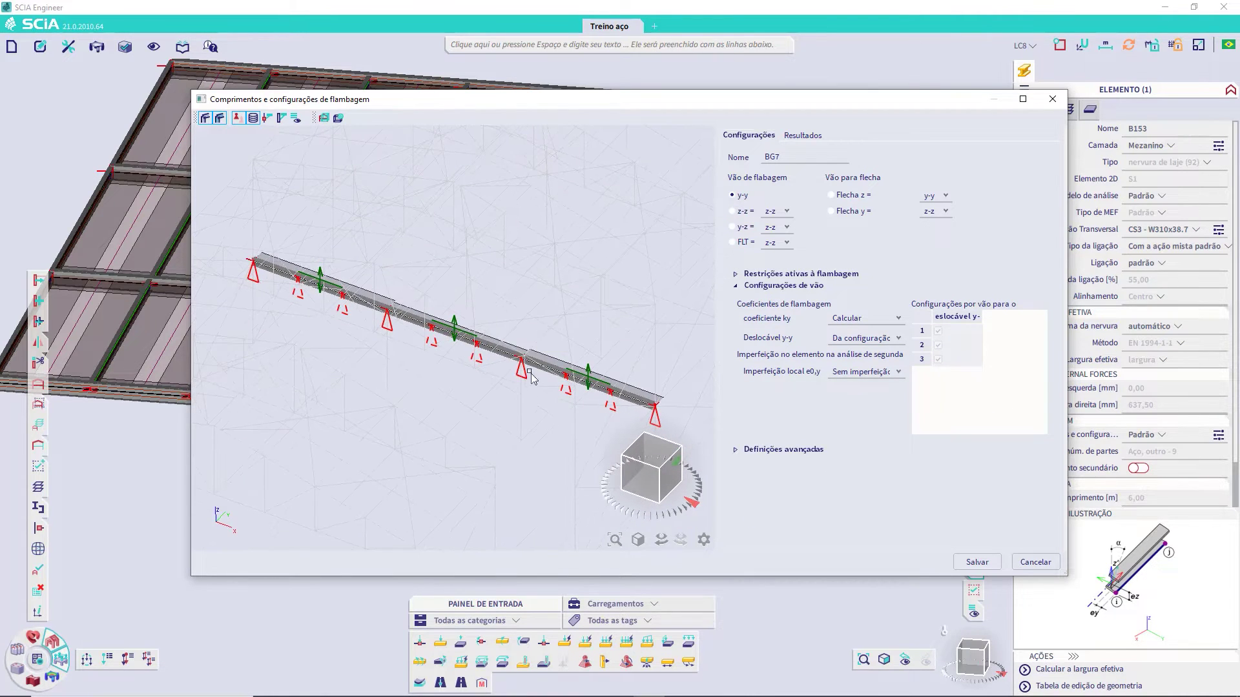
# - Set the ky and kz coefficients of the front edge beam line to Fator and save the buckling settings
pyautogui.click(884, 318)
pyautogui.click(851, 344)
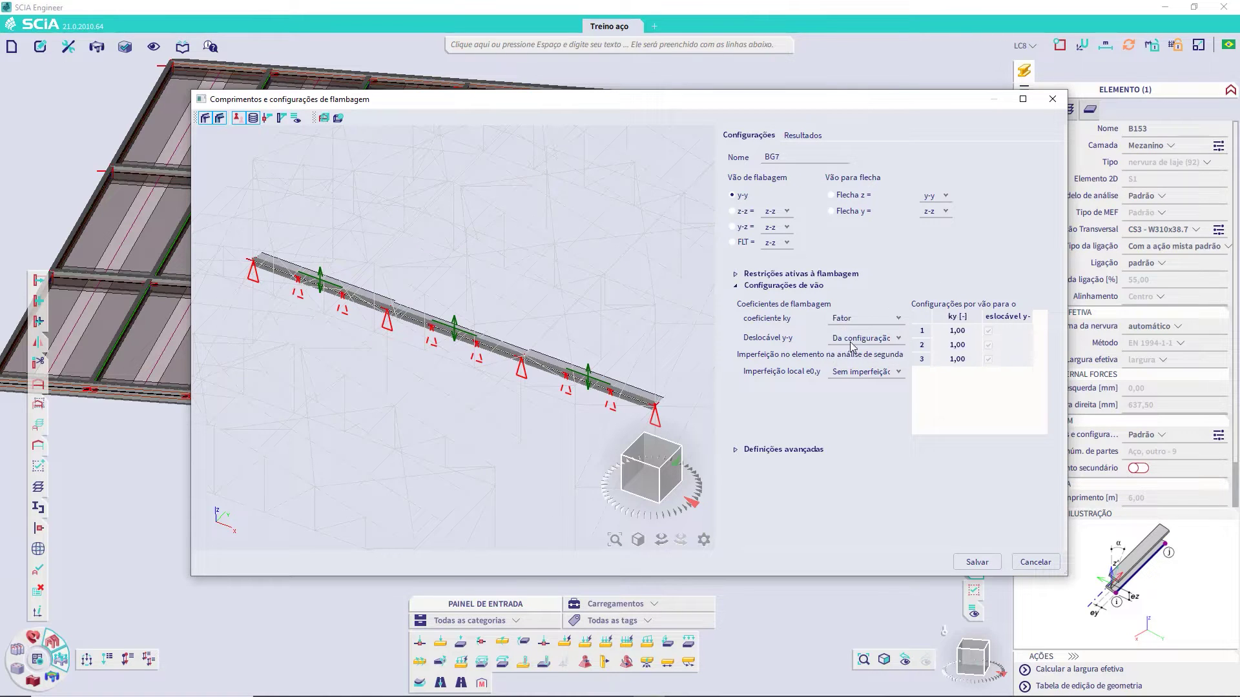
pyautogui.click(732, 213)
pyautogui.click(879, 320)
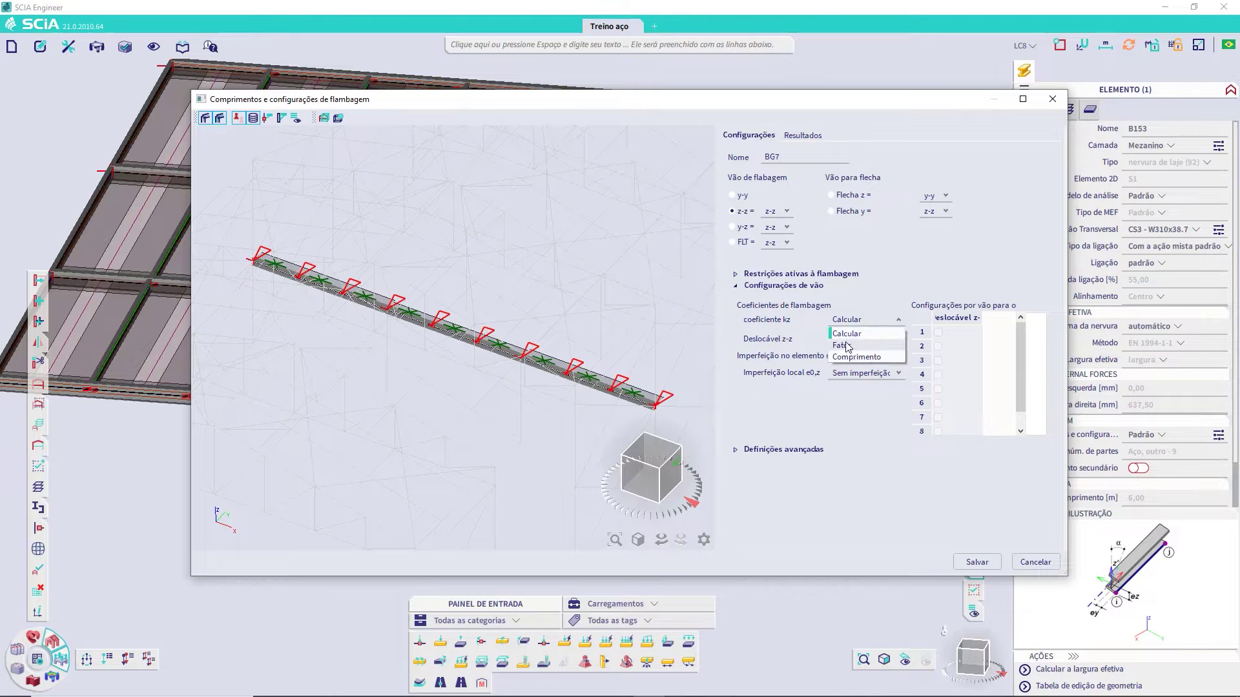
pyautogui.click(851, 344)
pyautogui.click(977, 562)
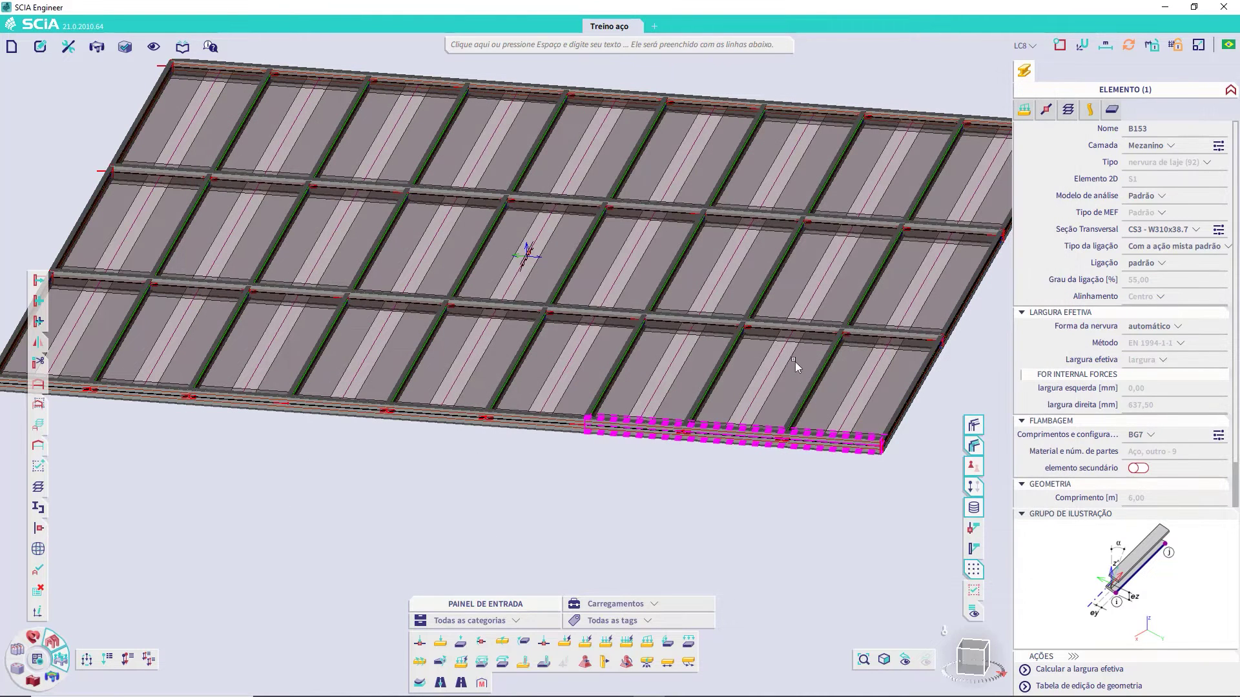
pyautogui.press('Escape')
# - Assign the buckling configuration BG7 to the end beams of the three other W310x38.7 beam lines of the mezzanine
pyautogui.moveTo(878, 348)
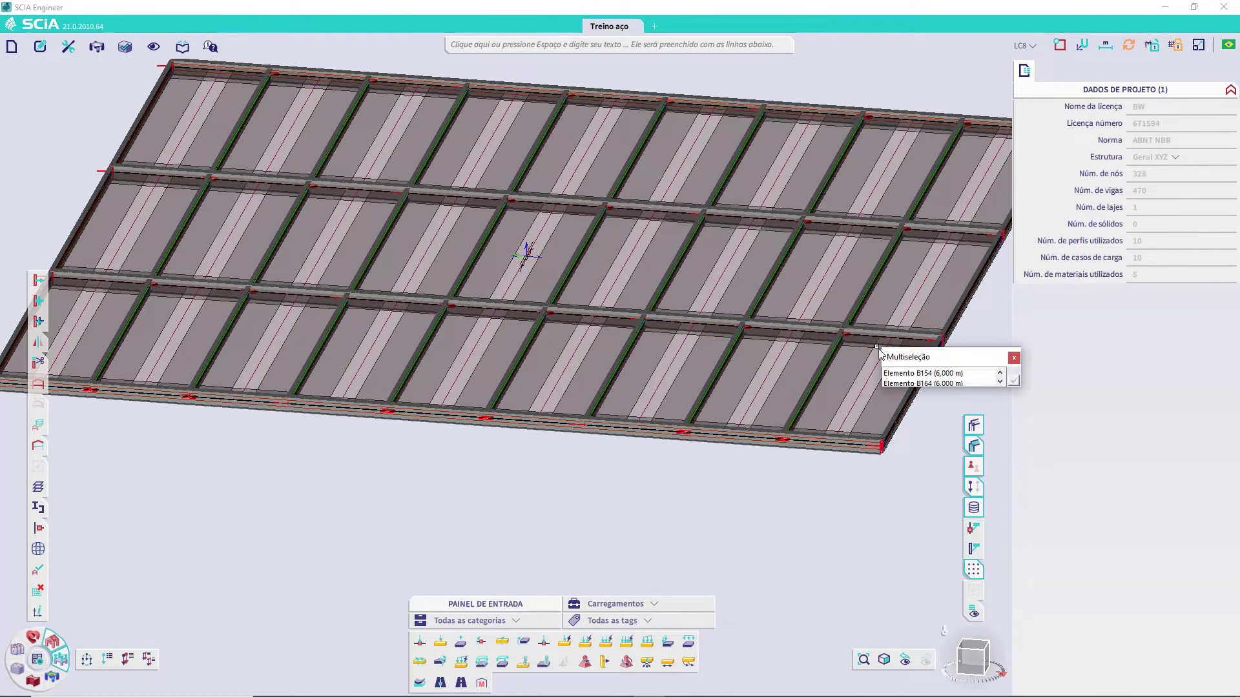
pyautogui.click(930, 373)
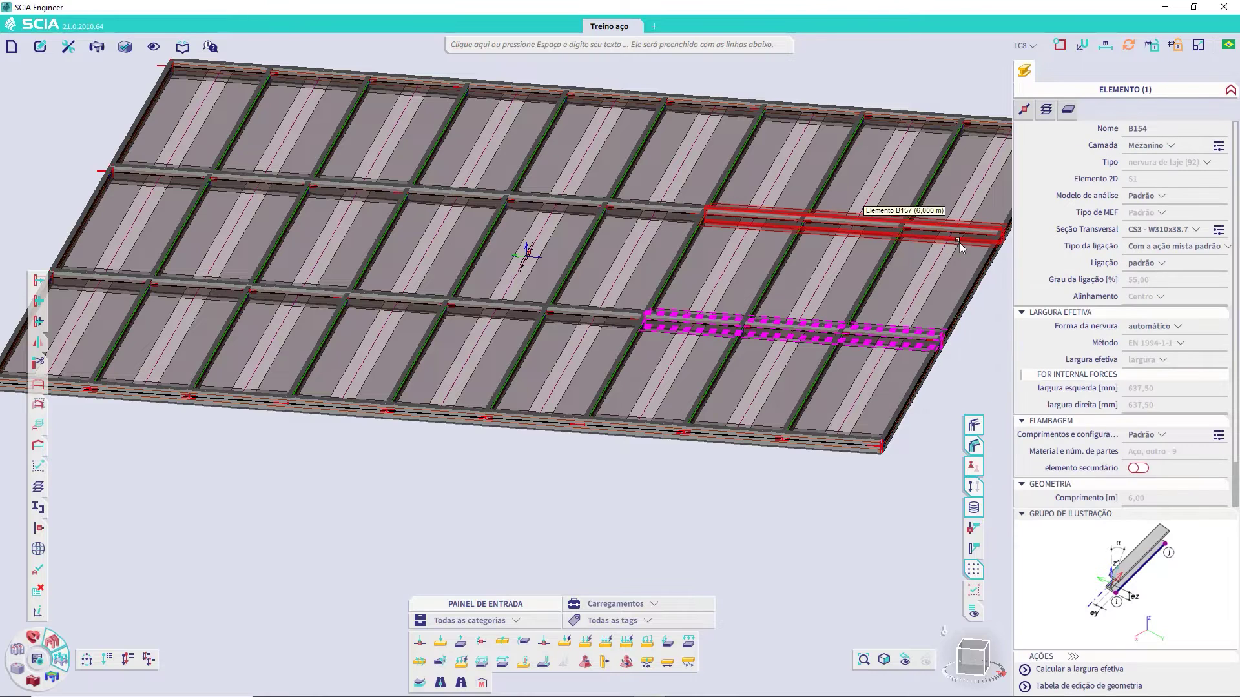
pyautogui.click(970, 248)
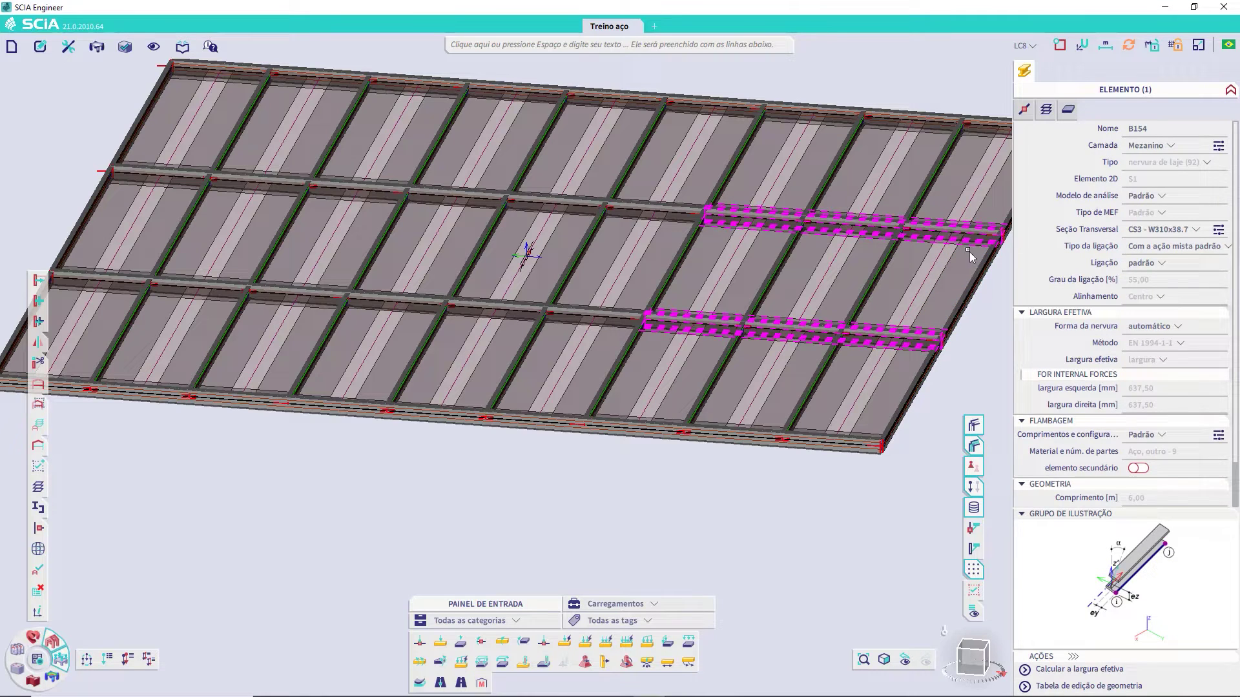
pyautogui.click(976, 141)
pyautogui.moveTo(820, 289); pyautogui.dragTo(678, 341, button='middle')
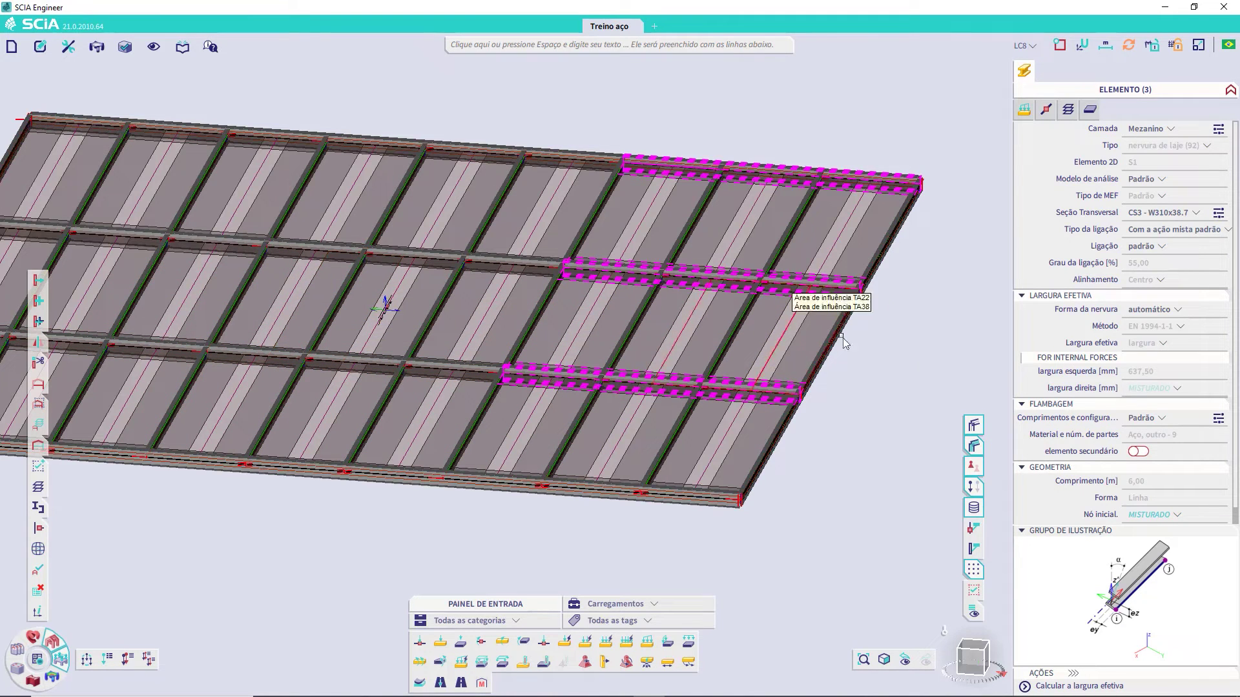
pyautogui.click(1202, 420)
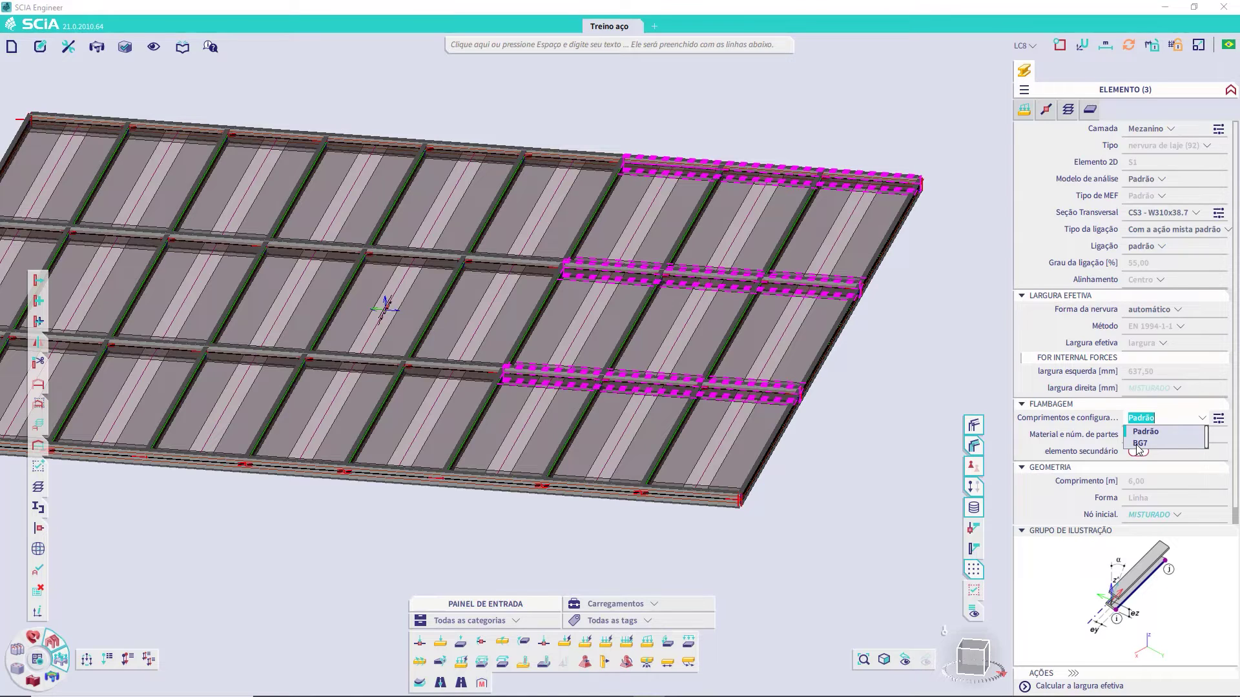
pyautogui.click(1139, 445)
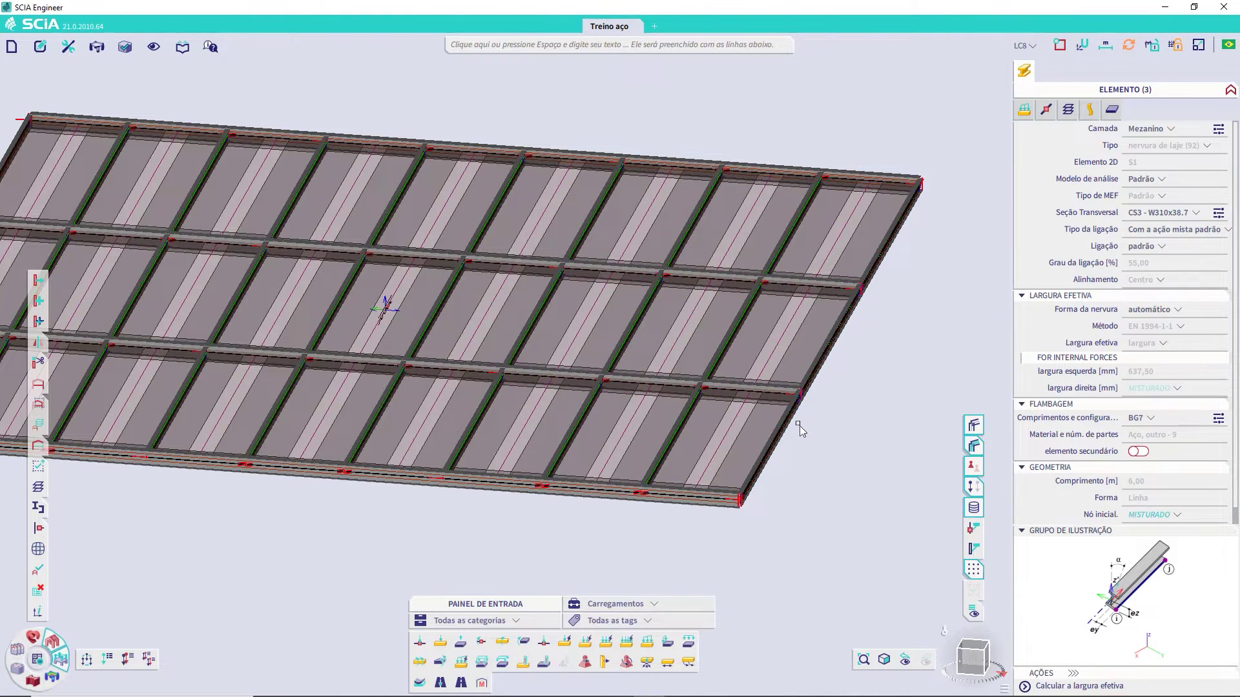
pyautogui.press('Escape')
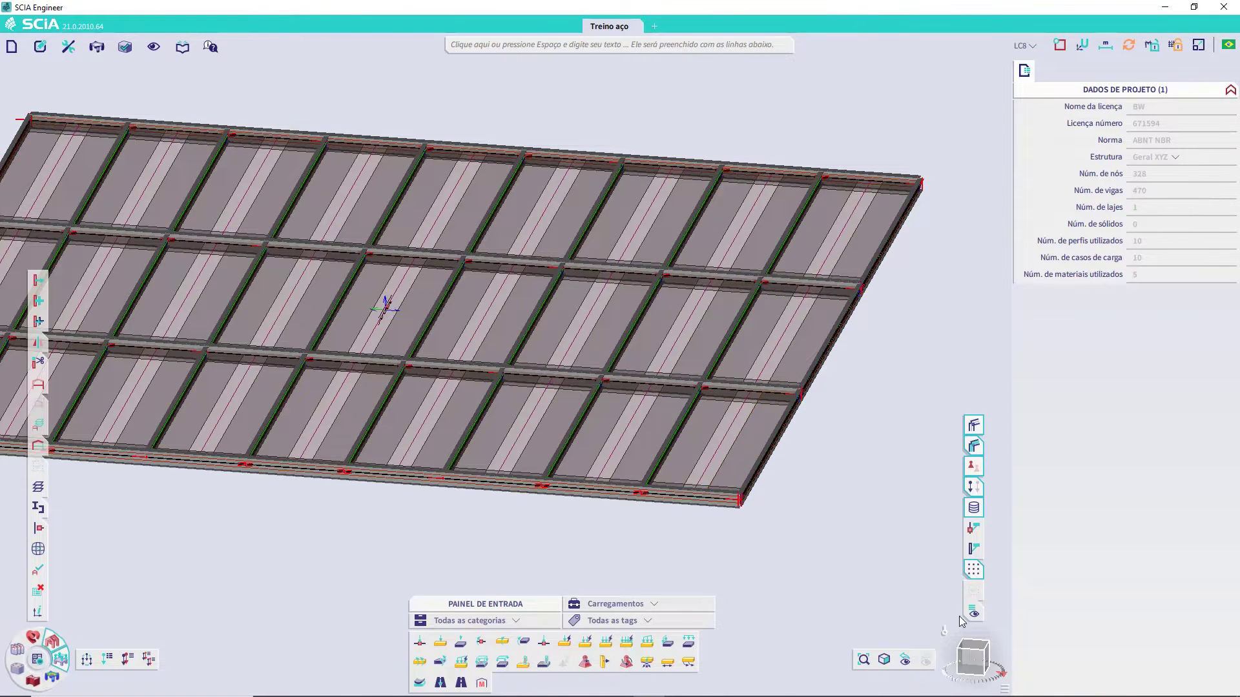
# - Select the VSM250x20 transverse beams in all three mezzanine bays from the side view, leaving out the W310x38.7 beam lines
pyautogui.click(970, 660)
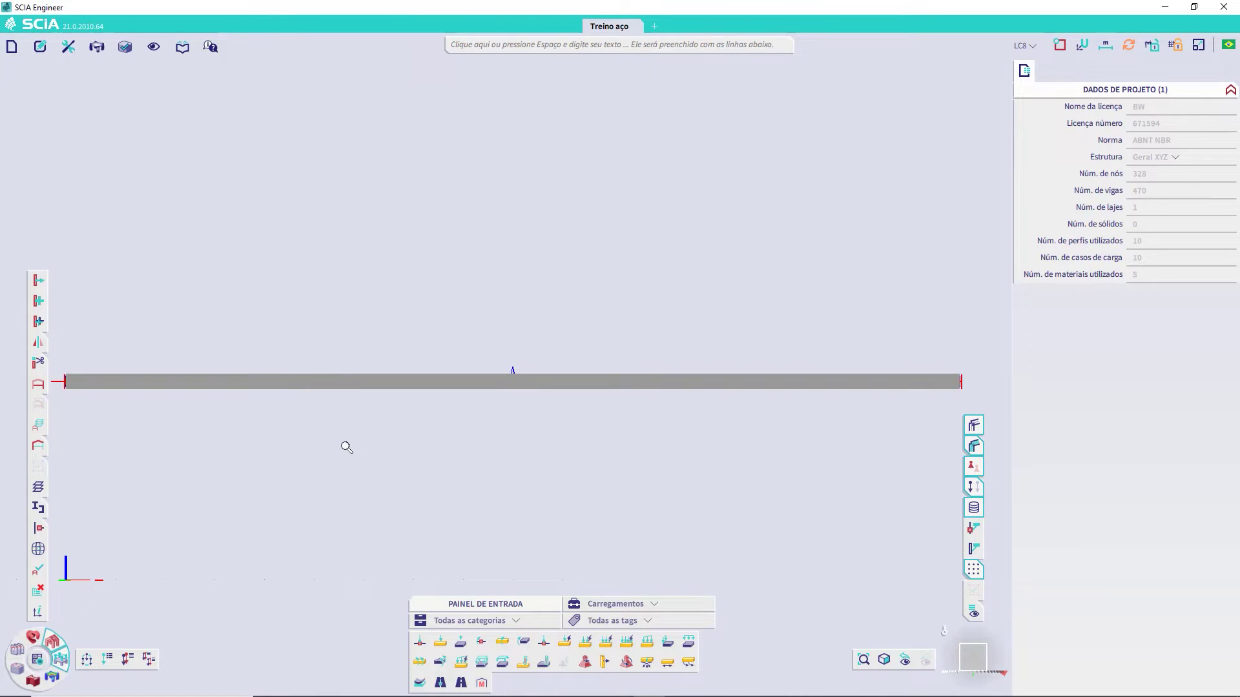
pyautogui.scroll(-2, 347, 447)
pyautogui.keyDown('ctrl'); pyautogui.moveTo(274, 454); pyautogui.dragTo(268, 465, button='right'); pyautogui.keyUp('ctrl')
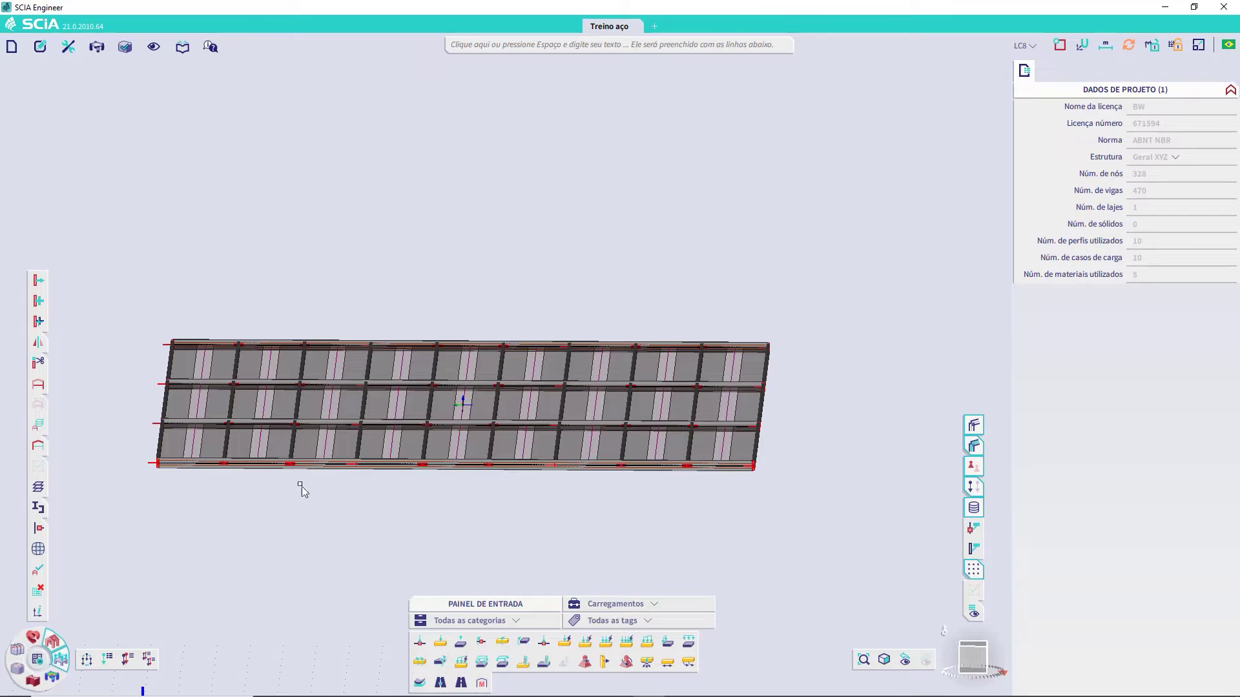
pyautogui.keyDown('ctrl'); pyautogui.moveTo(510, 503); pyautogui.dragTo(556, 525, button='right'); pyautogui.keyUp('ctrl')
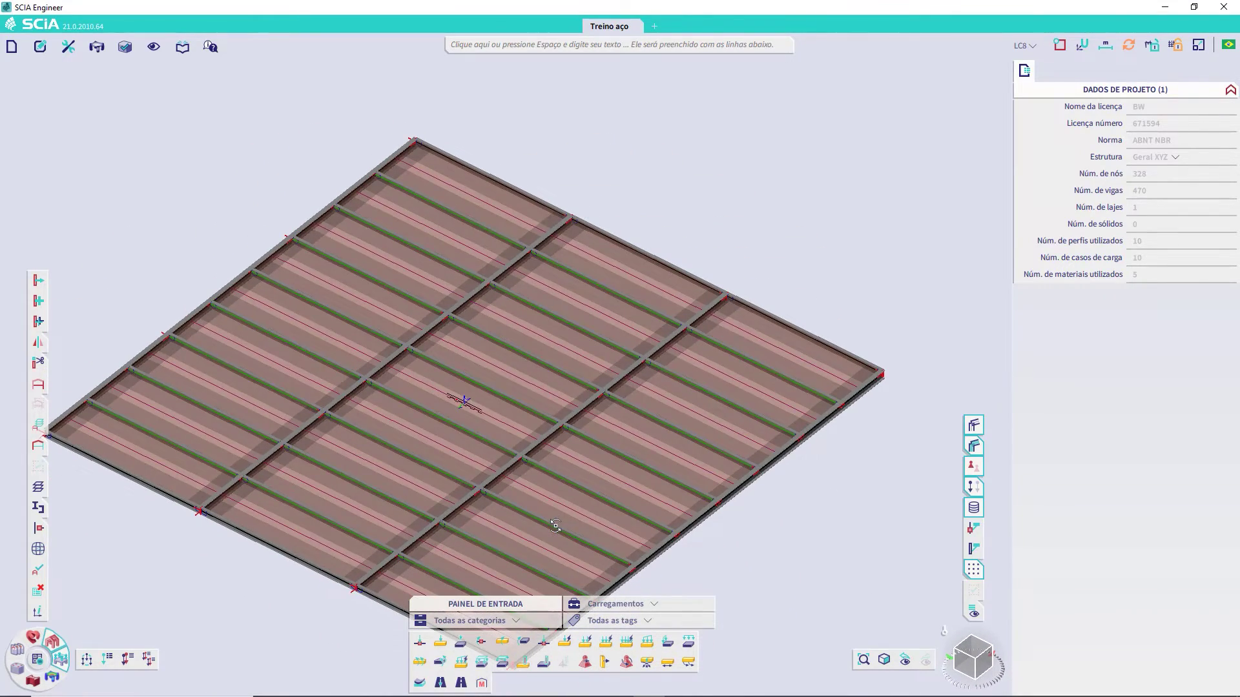
pyautogui.moveTo(619, 534); pyautogui.dragTo(537, 435, button='middle')
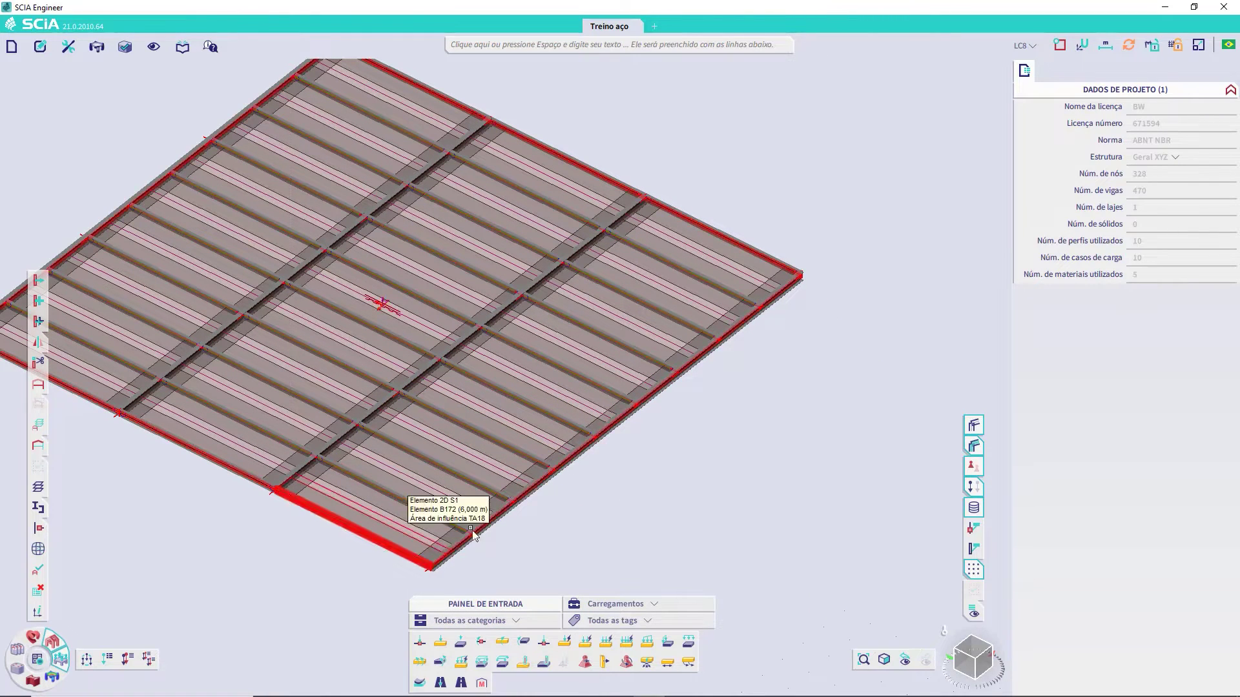
pyautogui.click(964, 665)
pyautogui.moveTo(821, 458); pyautogui.dragTo(766, 328)
pyautogui.moveTo(583, 449); pyautogui.dragTo(517, 314)
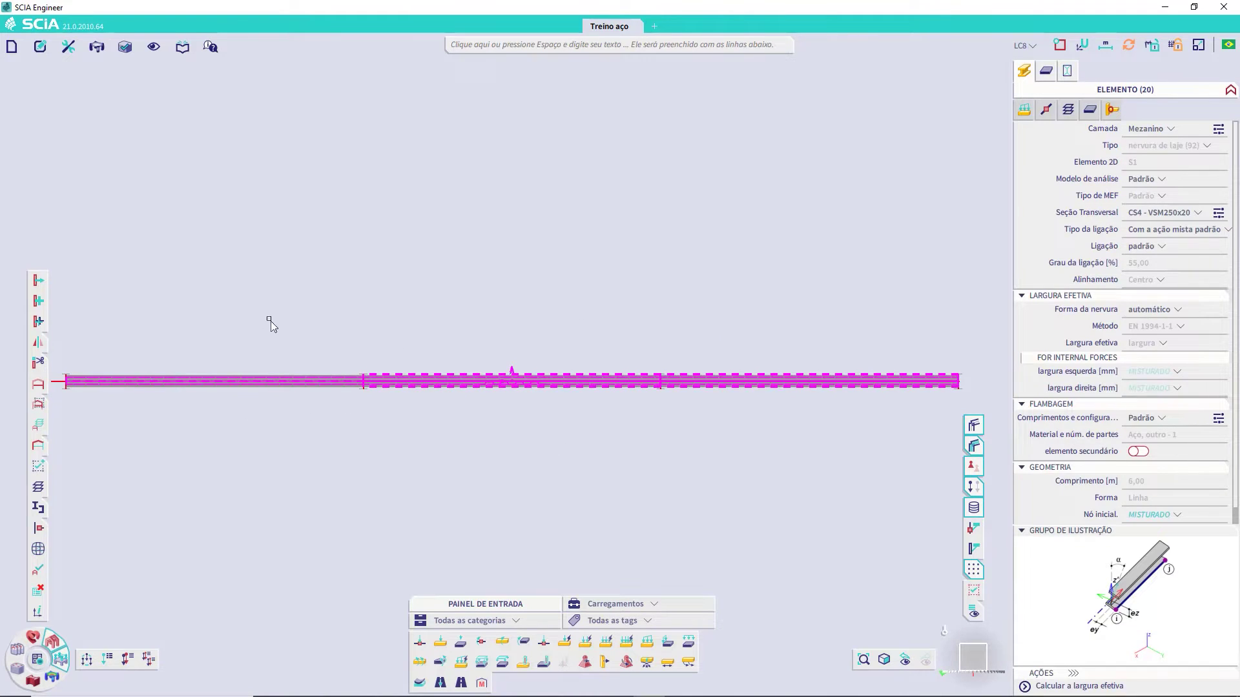
pyautogui.moveTo(279, 431); pyautogui.dragTo(288, 273)
pyautogui.keyDown('ctrl'); pyautogui.moveTo(387, 302); pyautogui.dragTo(429, 359, button='right'); pyautogui.keyUp('ctrl')
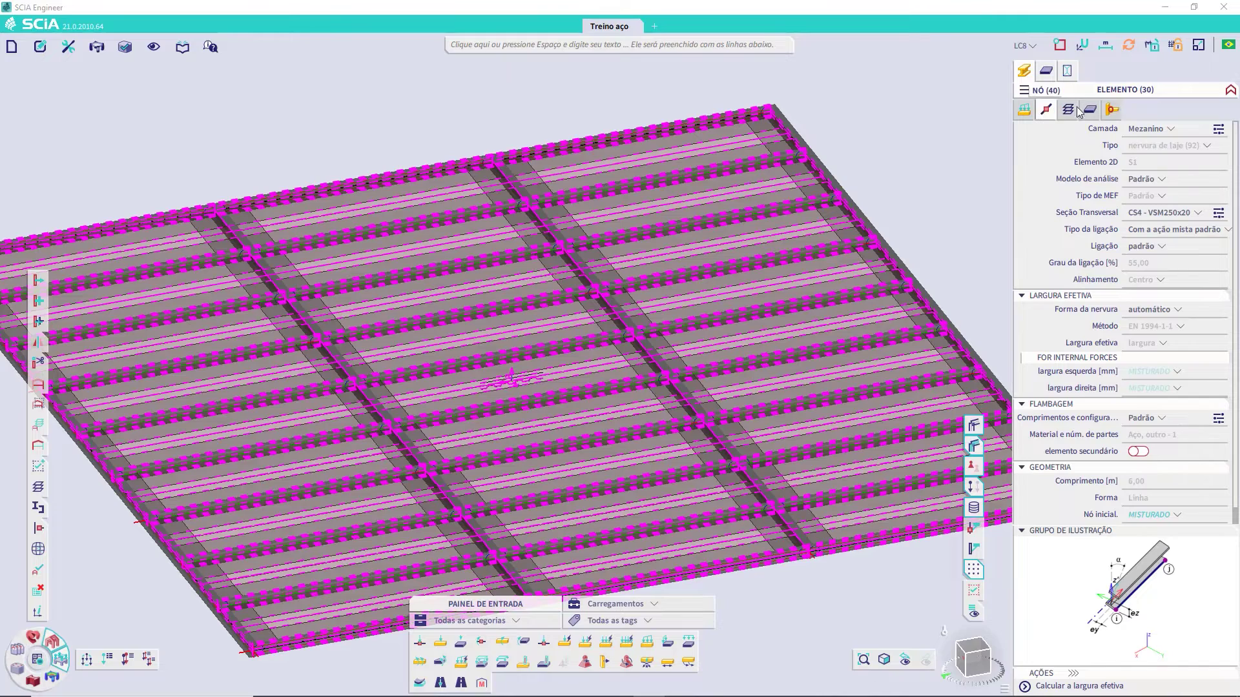
# - Define buckling settings for the selected transverse beams with the ky and kz coefficients set to Fator, and save them
pyautogui.click(1111, 110)
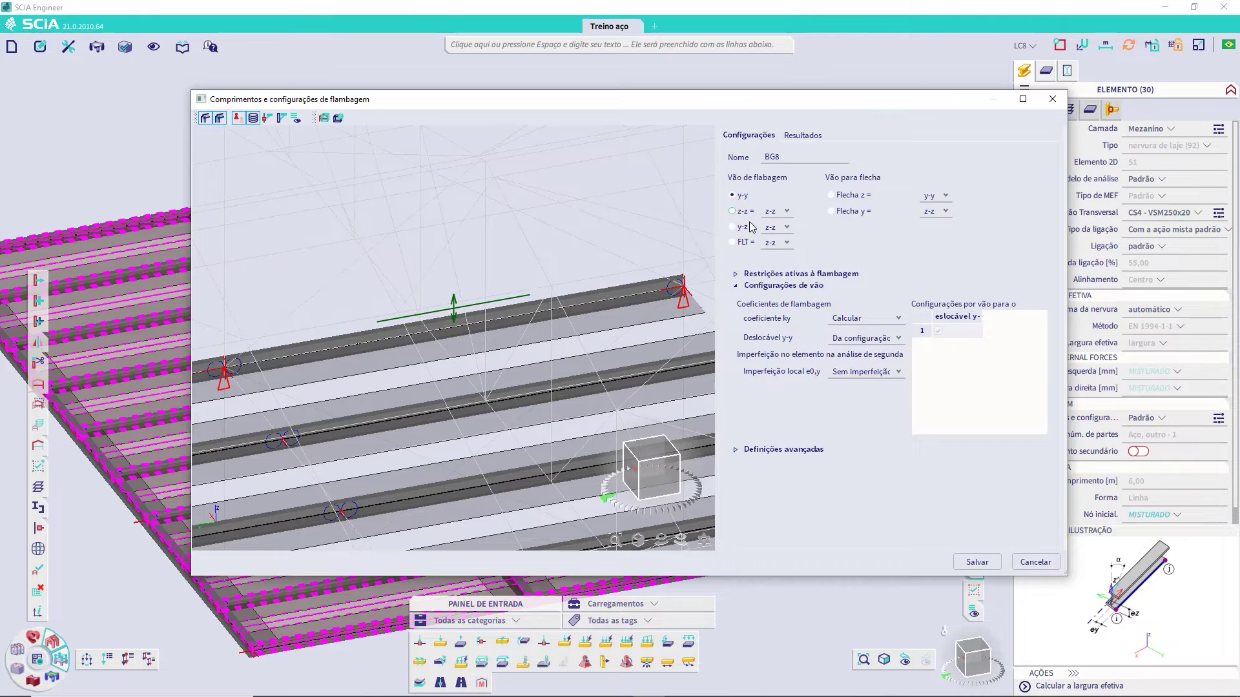
pyautogui.click(866, 318)
pyautogui.click(853, 341)
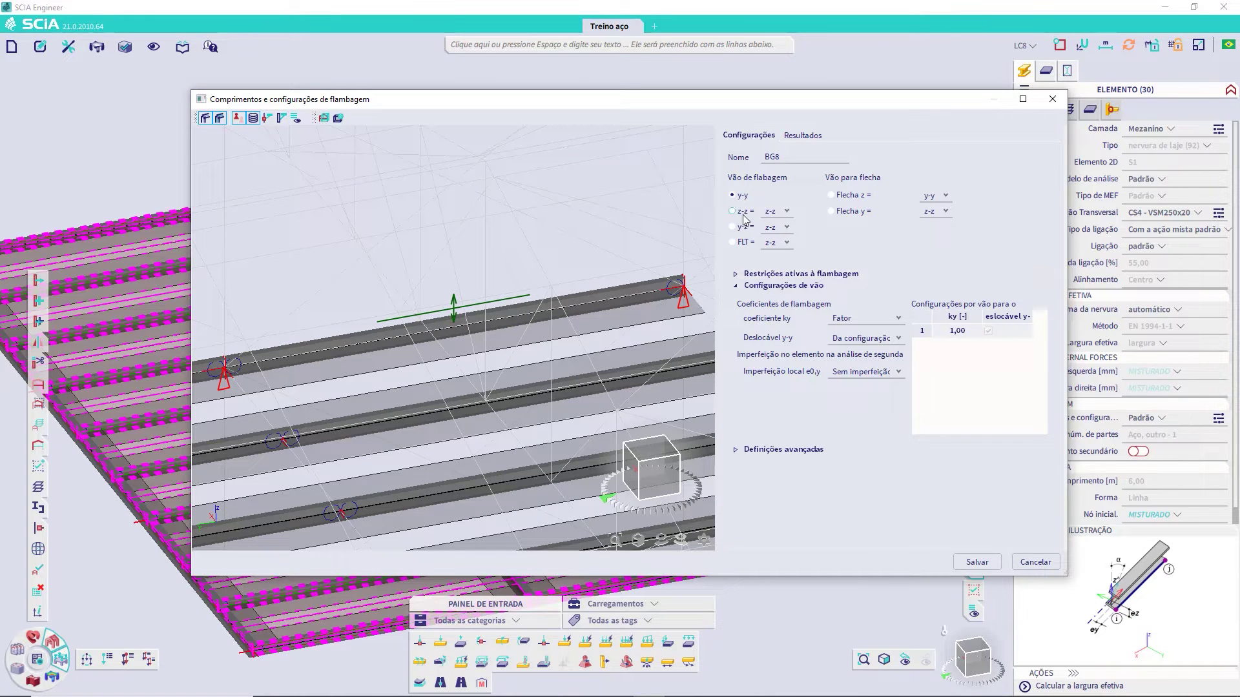
pyautogui.click(742, 212)
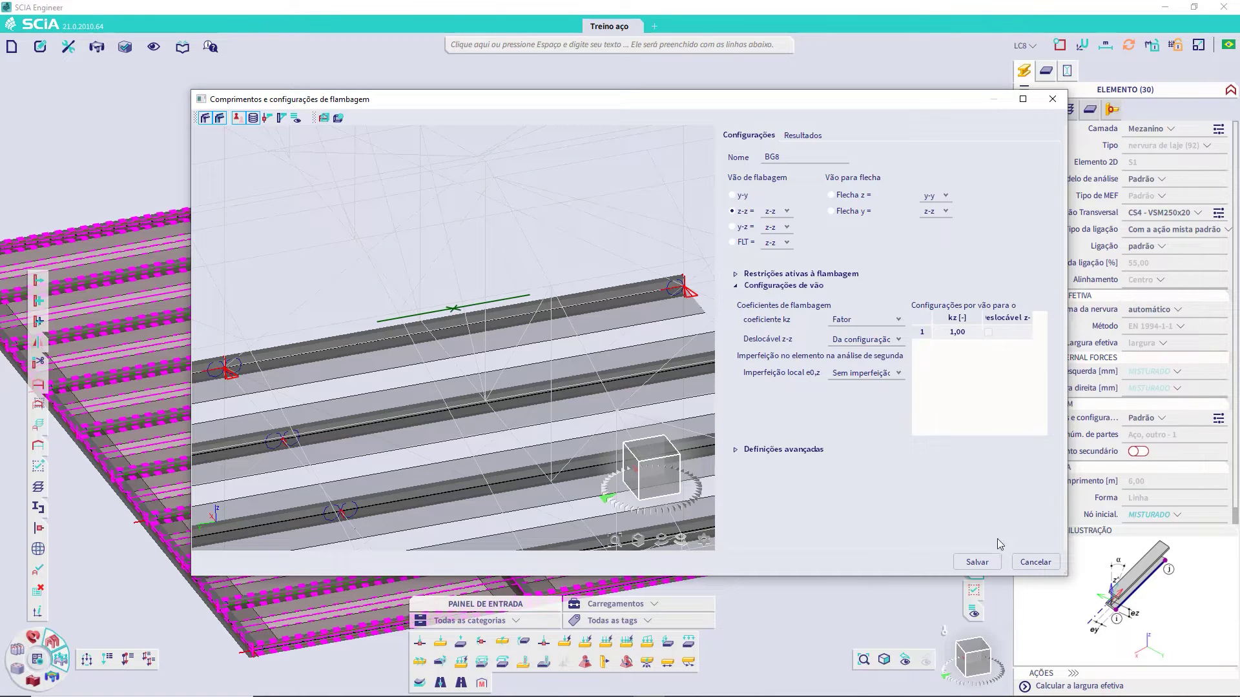
pyautogui.click(977, 561)
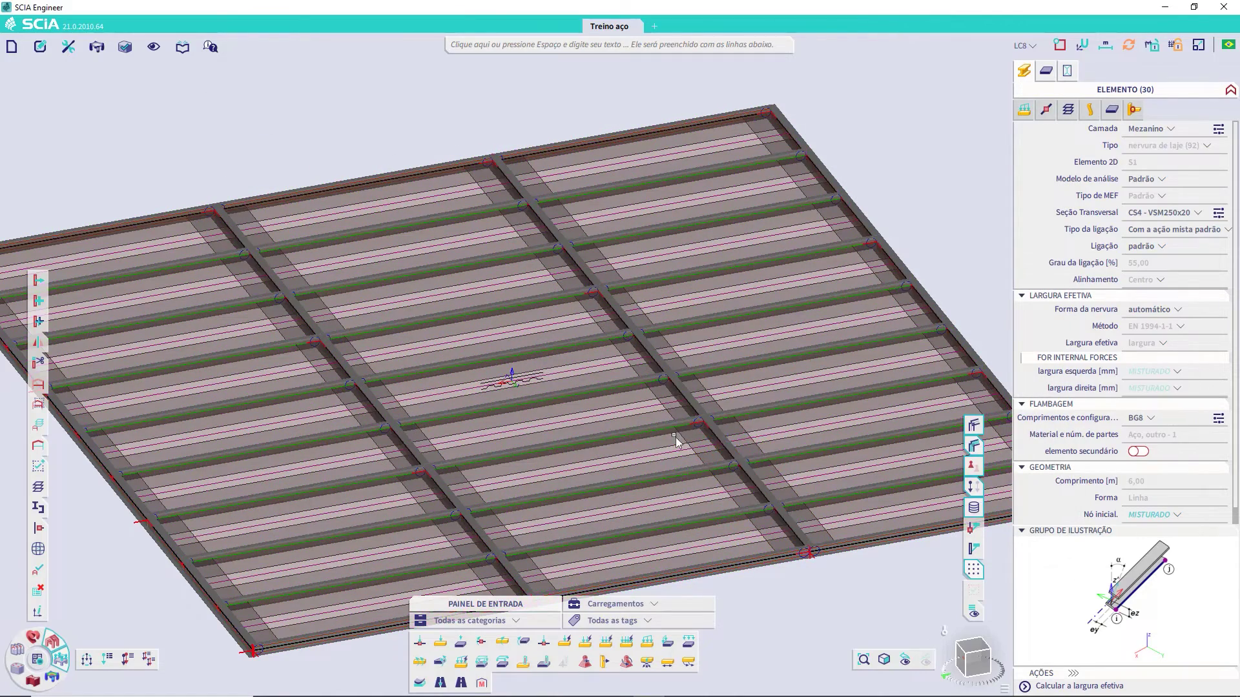
pyautogui.press('Escape')
# - Check the buckling configuration assigned to the middle transverse beam on the mezzanine's outer edge and the configurations available for it
pyautogui.click(740, 573)
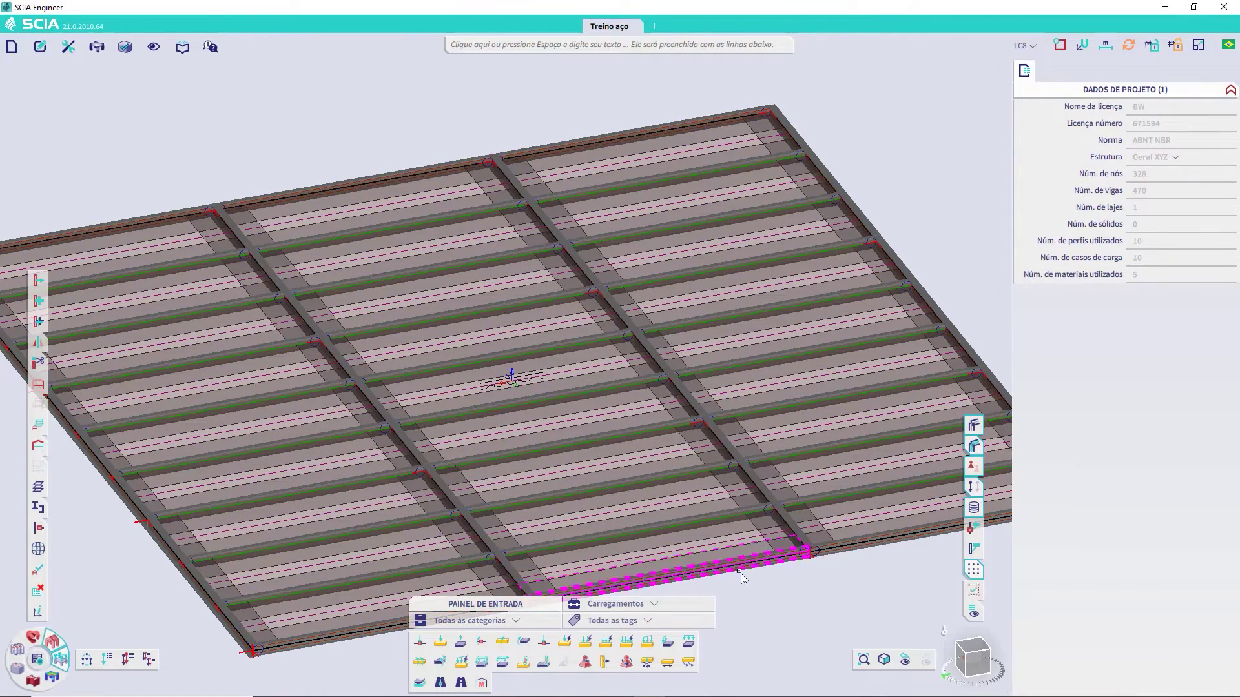
pyautogui.rightClick(1133, 436)
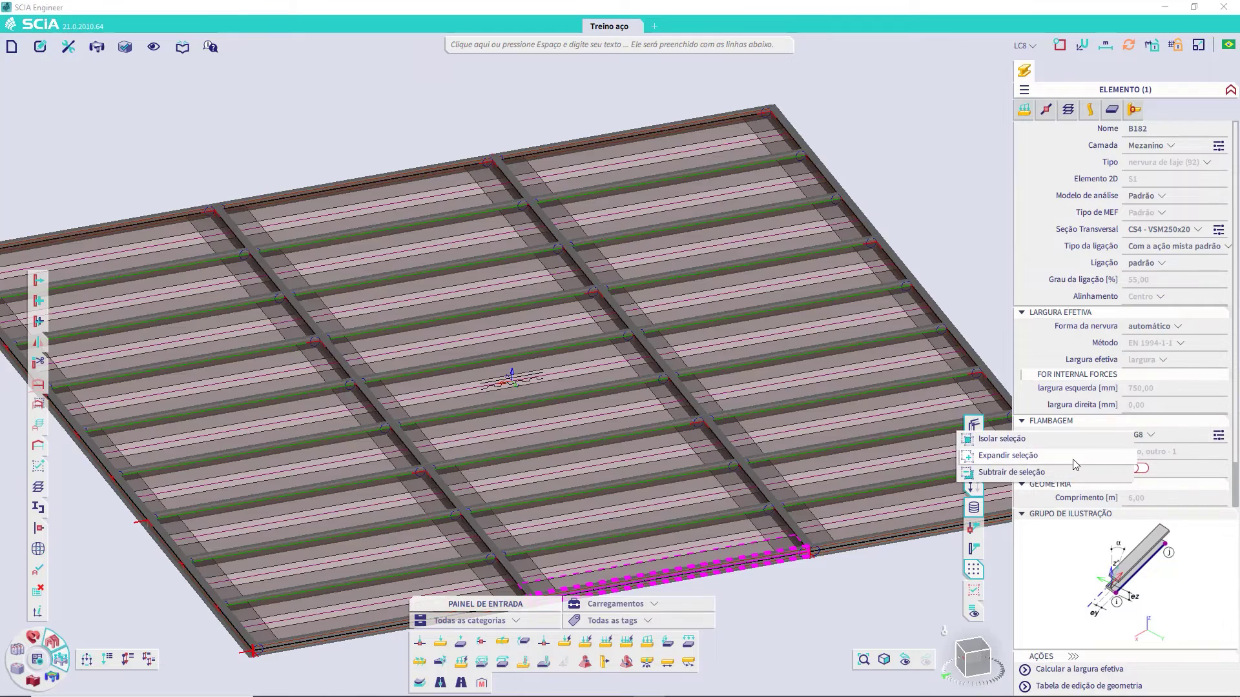
pyautogui.press('Escape')
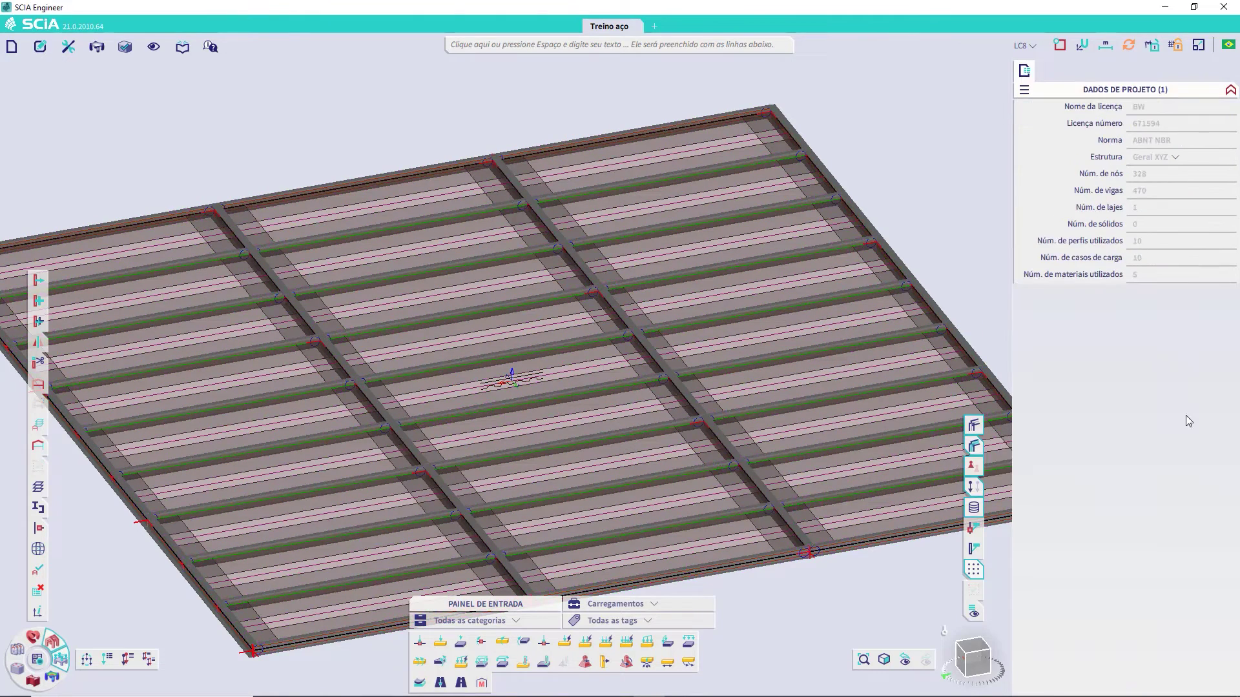
pyautogui.click(762, 561)
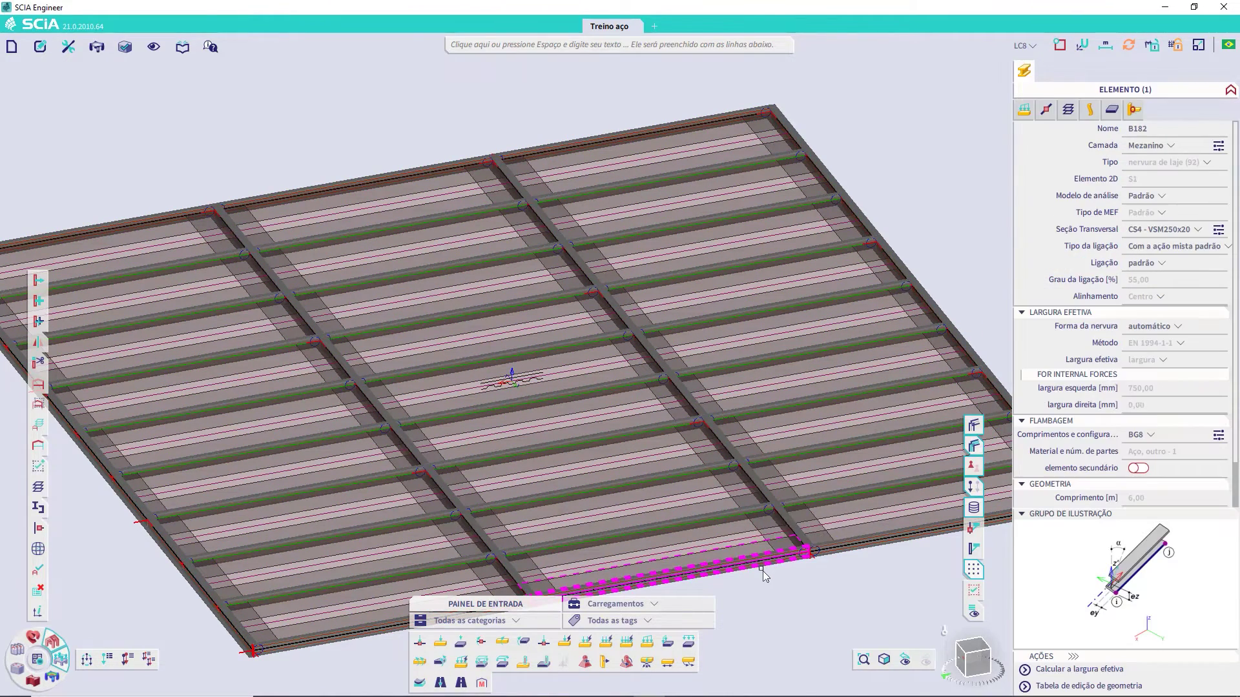
pyautogui.click(1202, 436)
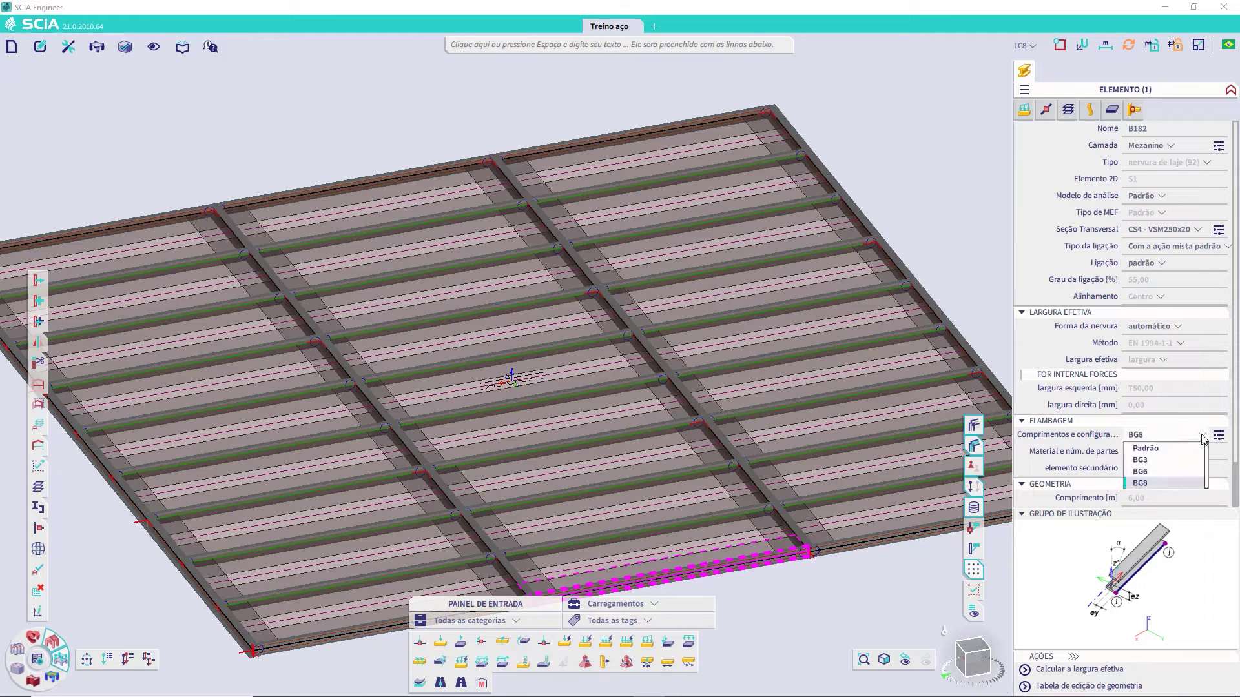
pyautogui.click(1093, 444)
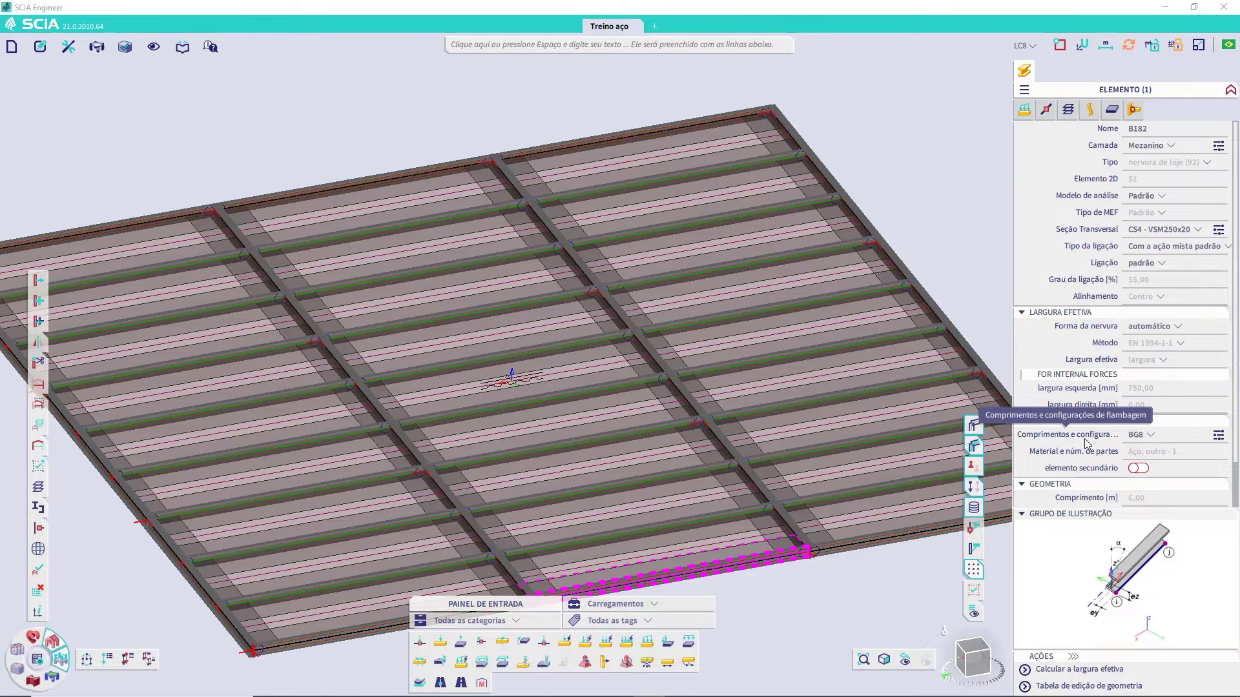
# - Clear the selection and display only the members on the Travamento layer
pyautogui.press('Escape')
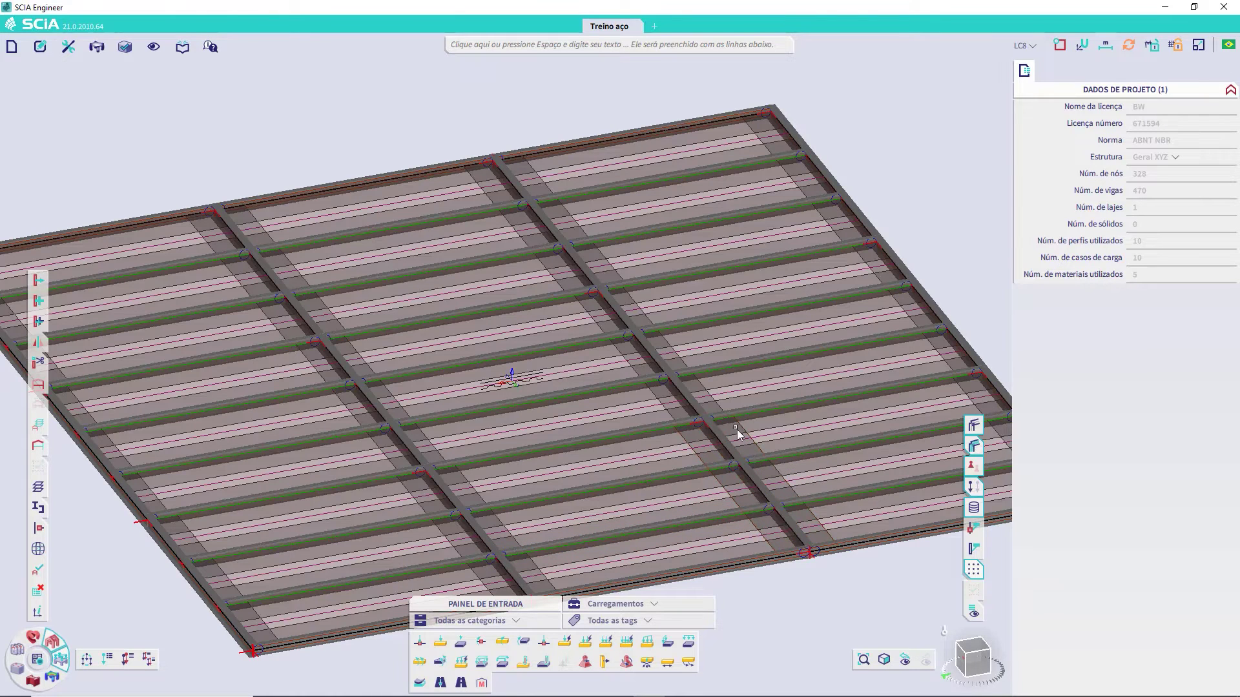
pyautogui.scroll(-5, 560, 391)
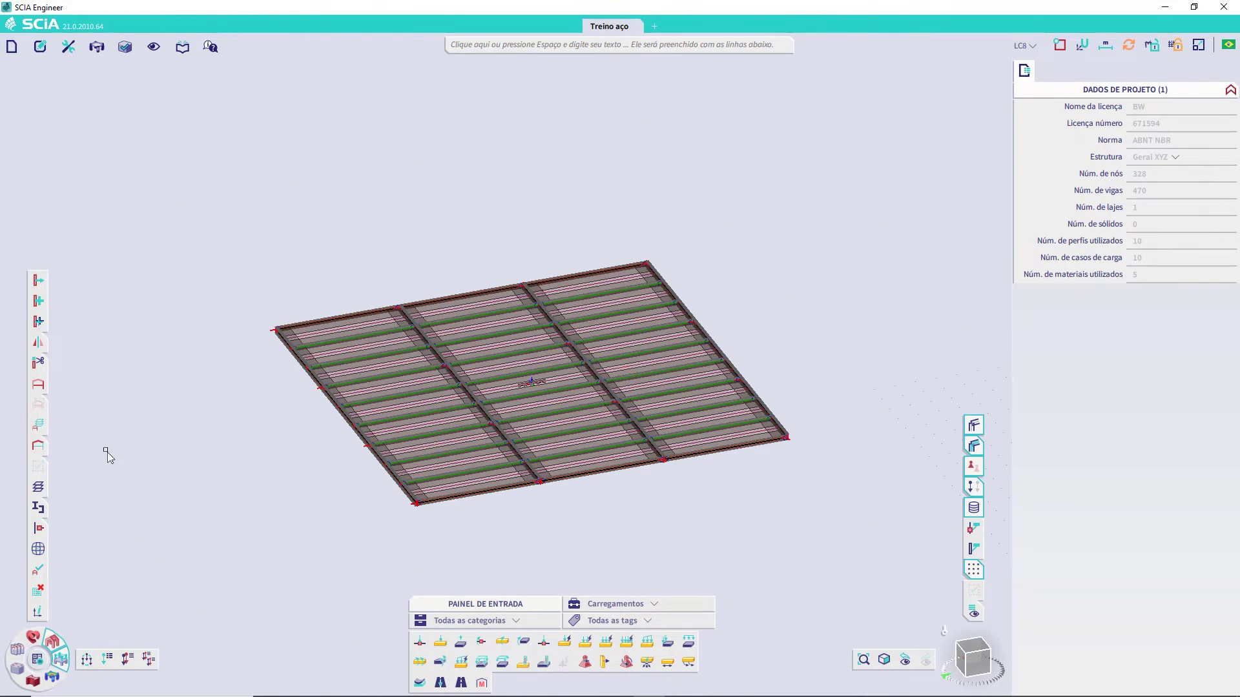
pyautogui.click(39, 429)
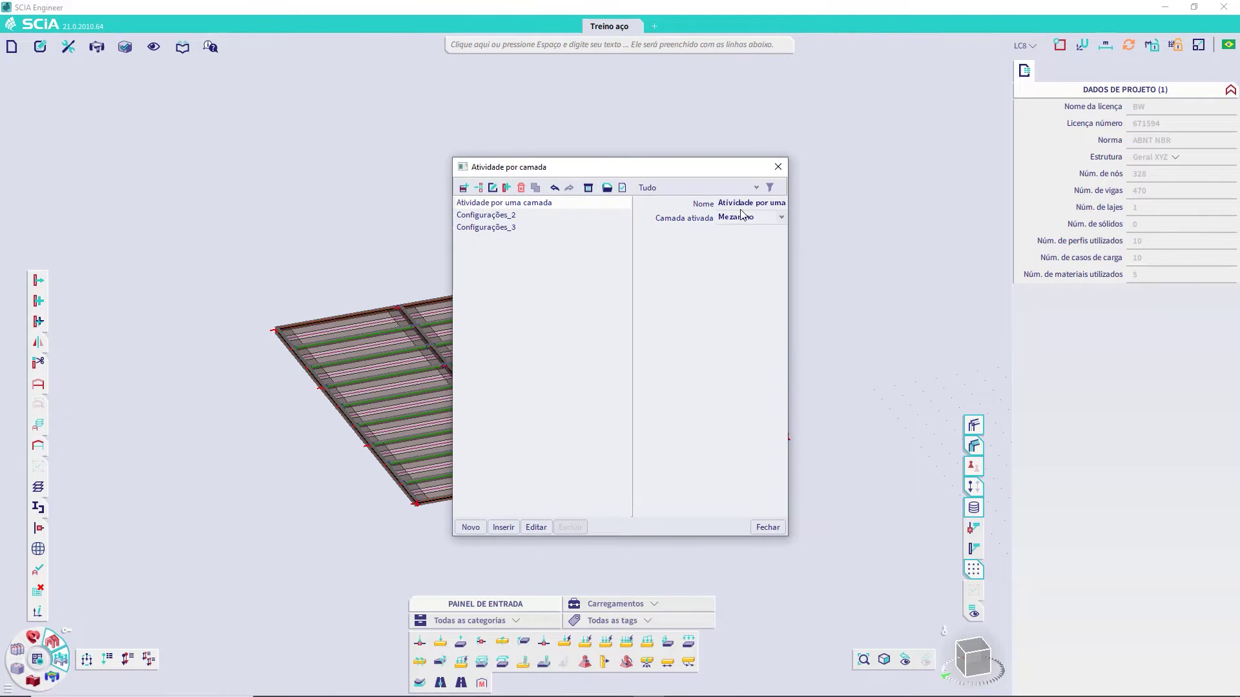
pyautogui.click(769, 219)
pyautogui.click(749, 262)
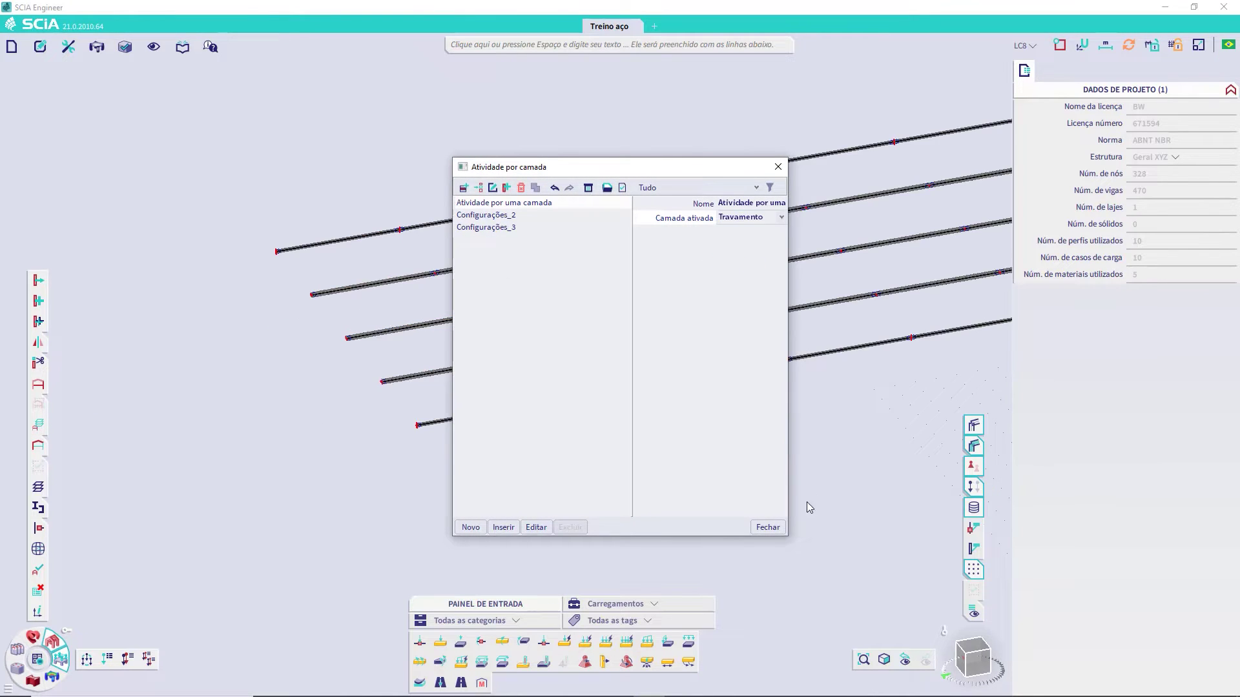
pyautogui.click(768, 527)
pyautogui.scroll(-1, 635, 432)
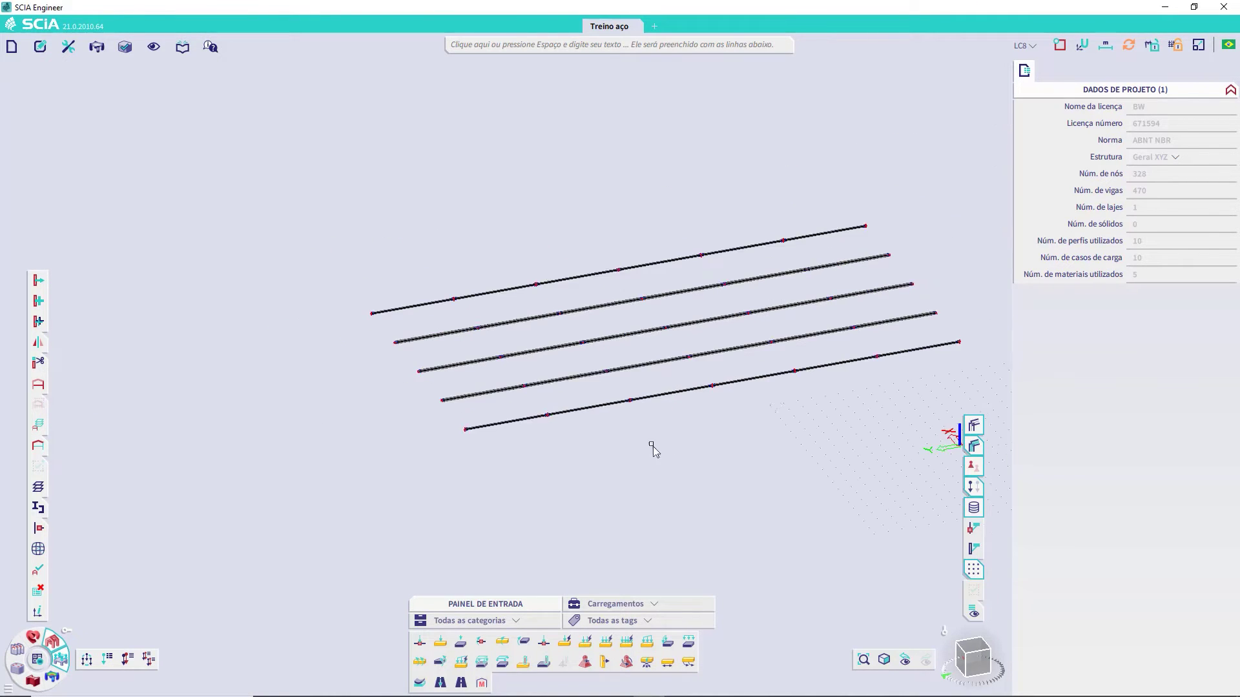
# - Select all bracing members sharing the Padrão buckling configuration and assign them BG8
pyautogui.moveTo(653, 446); pyautogui.dragTo(506, 463, button='middle')
pyautogui.scroll(8, 362, 407)
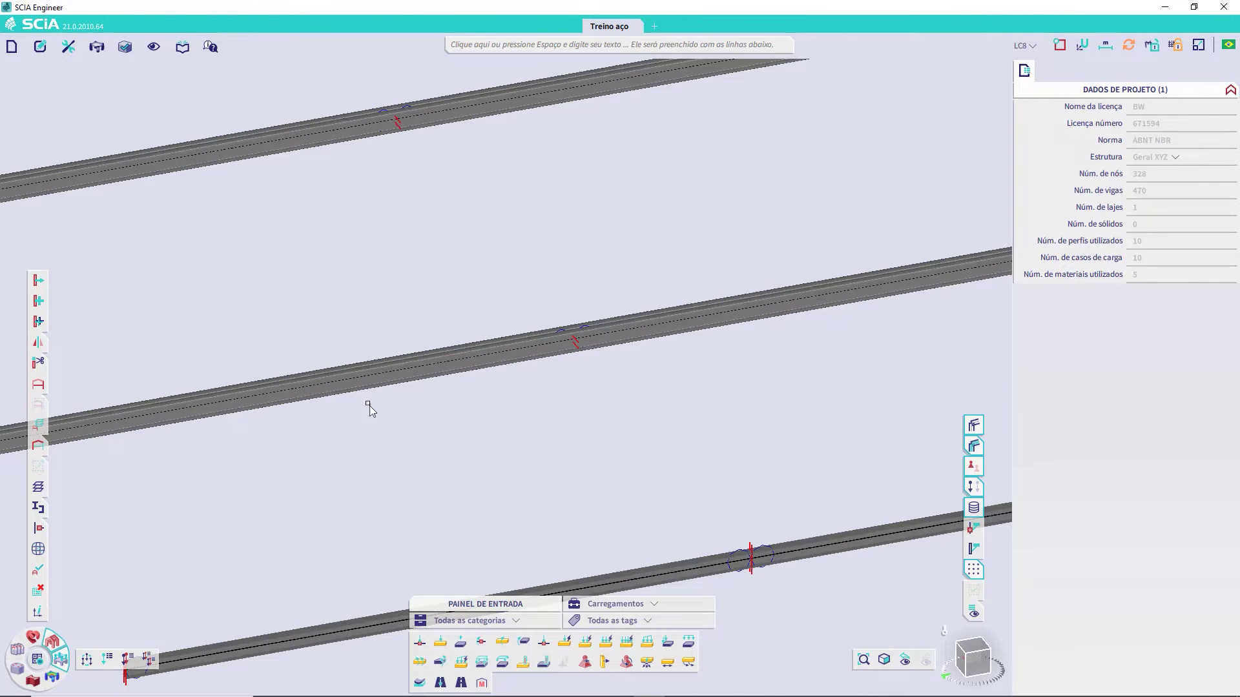
pyautogui.scroll(-6, 370, 407)
pyautogui.moveTo(396, 477); pyautogui.dragTo(376, 432)
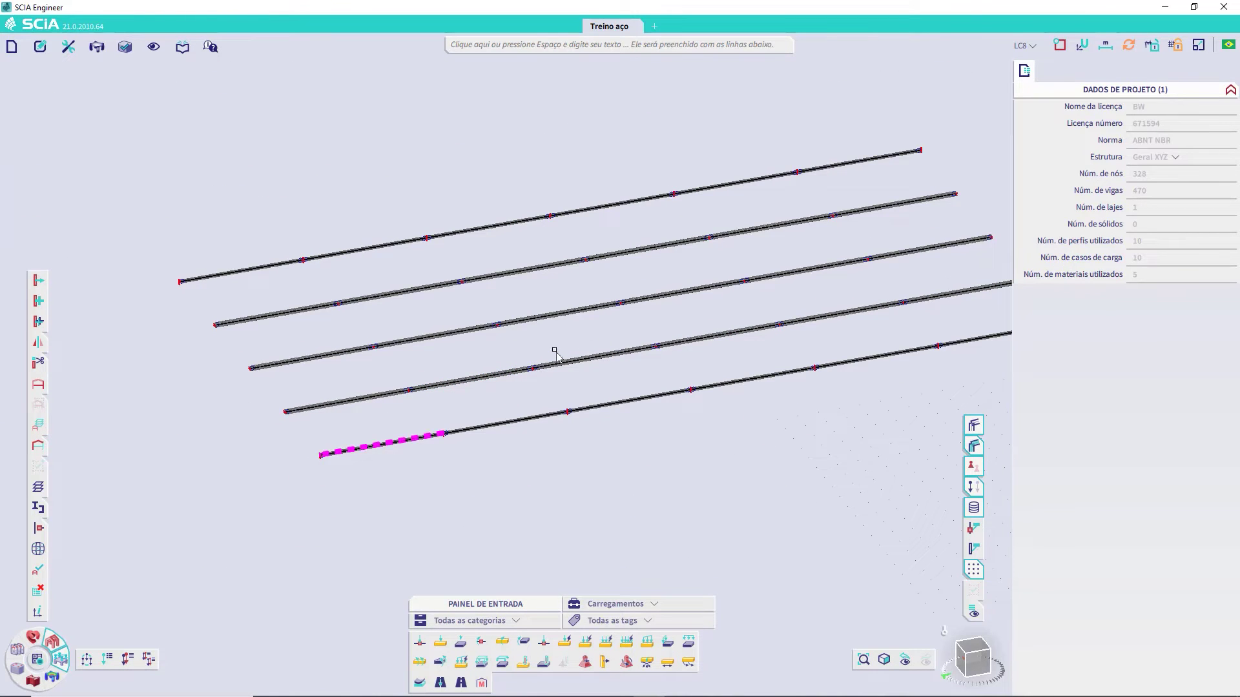
pyautogui.rightClick(1153, 354)
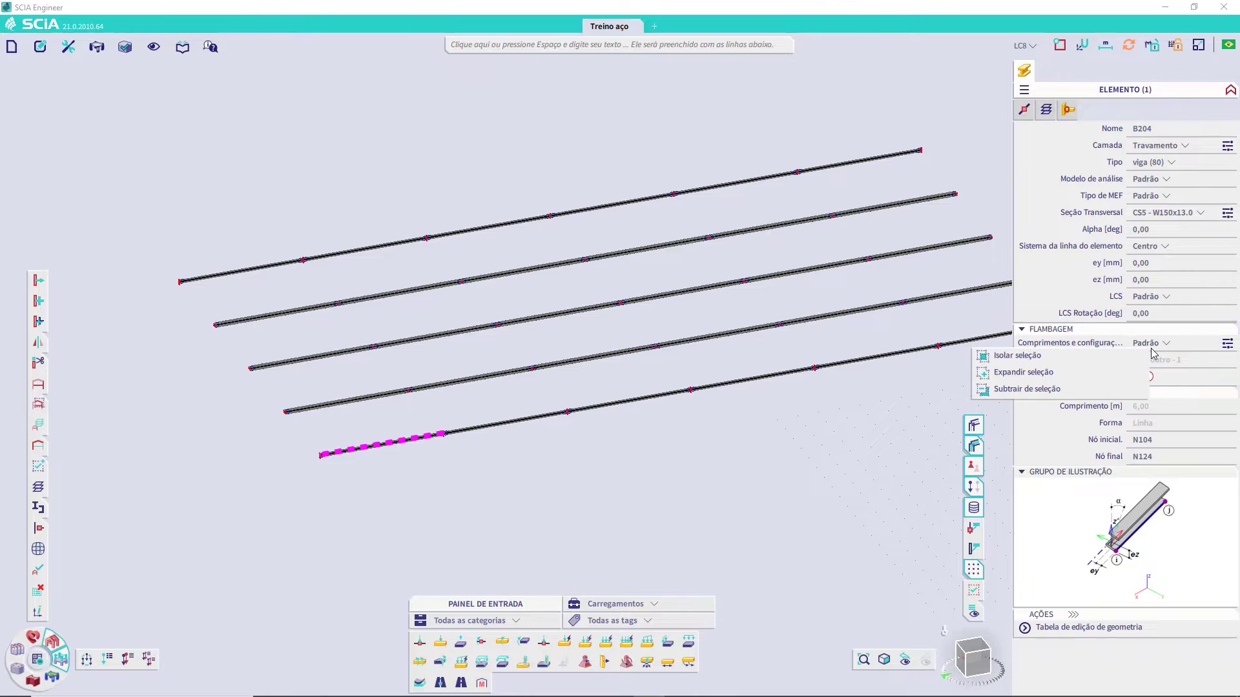
pyautogui.click(1089, 373)
pyautogui.click(1156, 326)
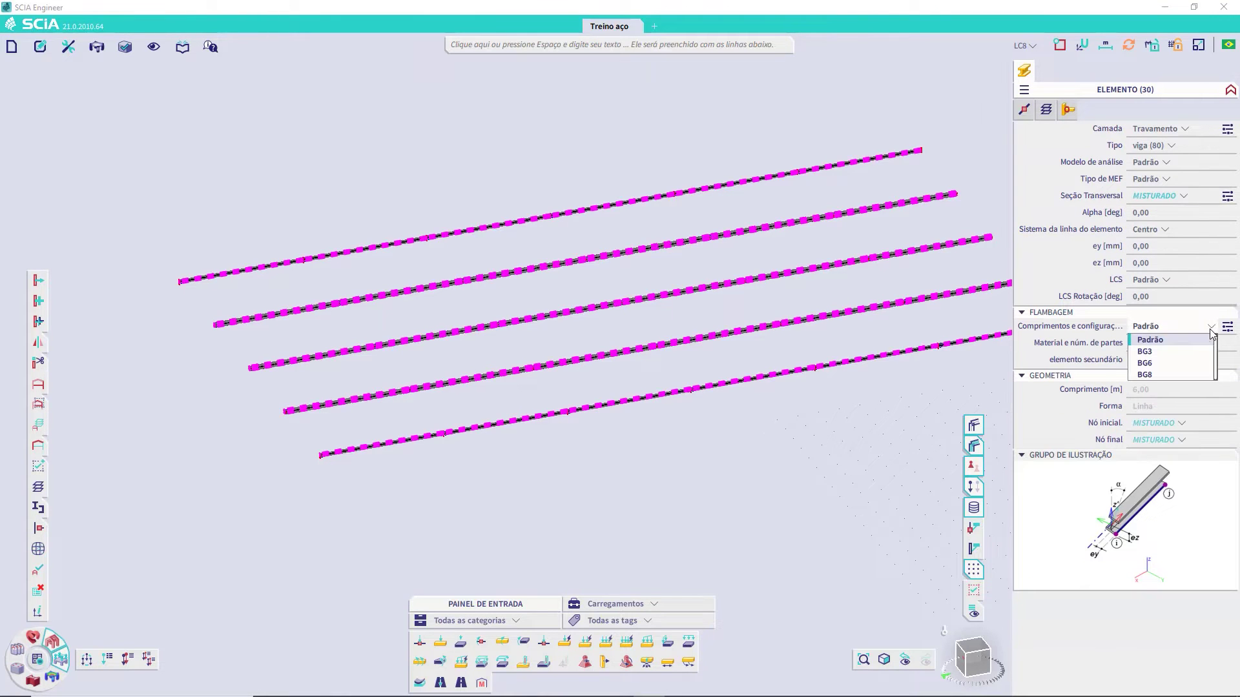
pyautogui.press('Return')
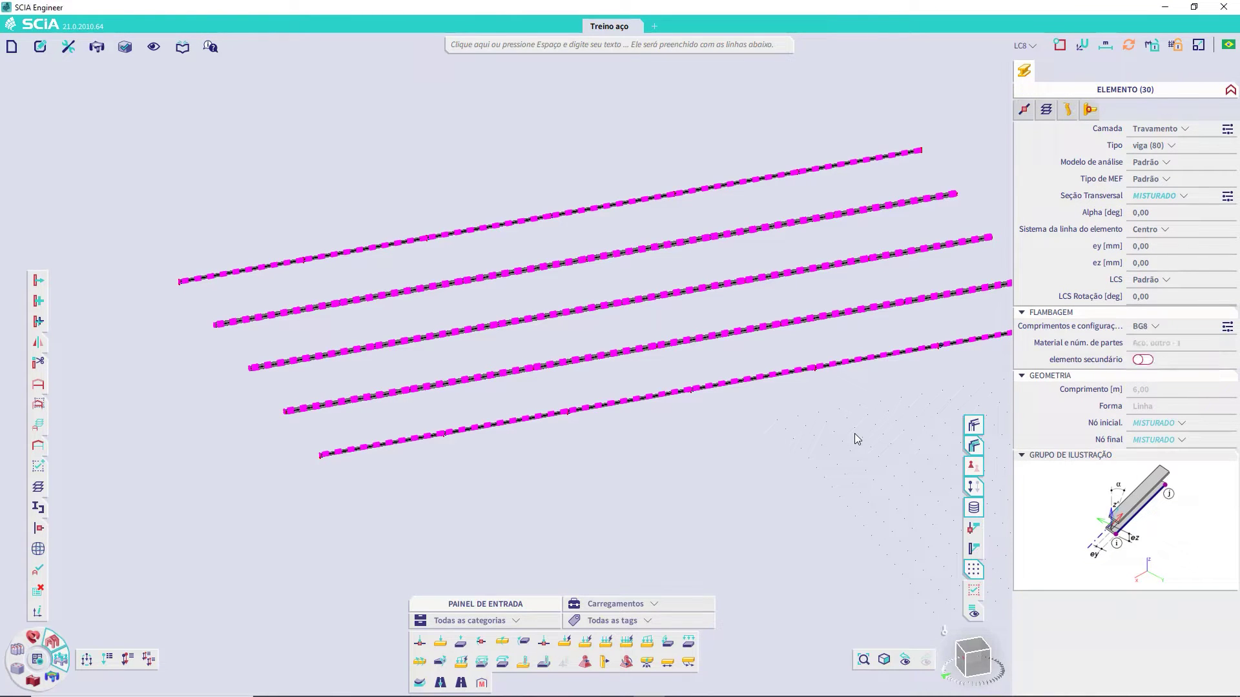
pyautogui.press('Escape')
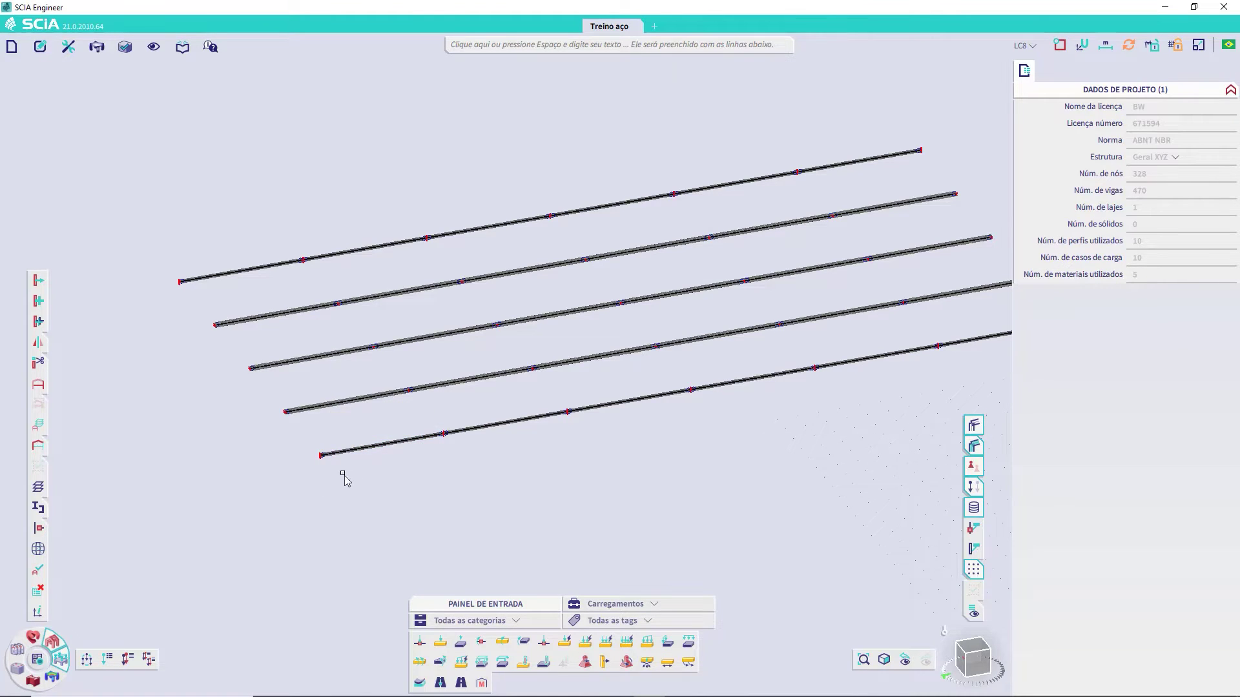
# - Examine the BG8 buckling settings about y-y and z-z on the end member of the nearest bracing line, without saving changes
pyautogui.click(388, 442)
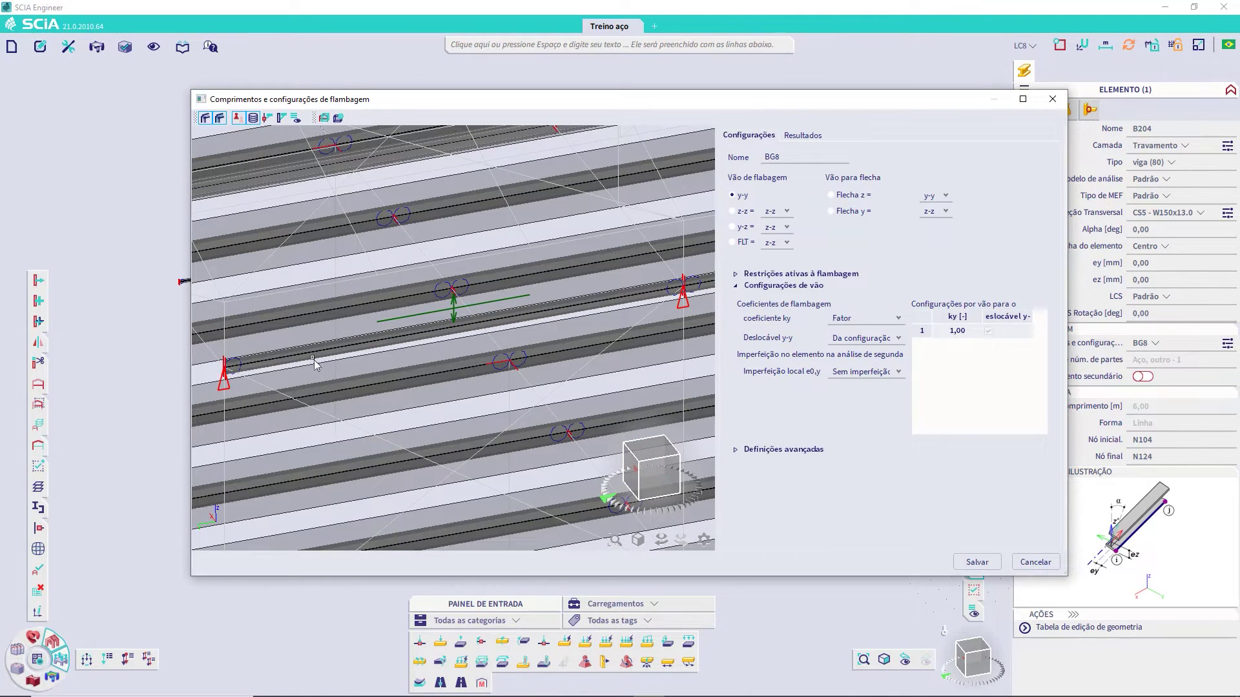
pyautogui.click(733, 211)
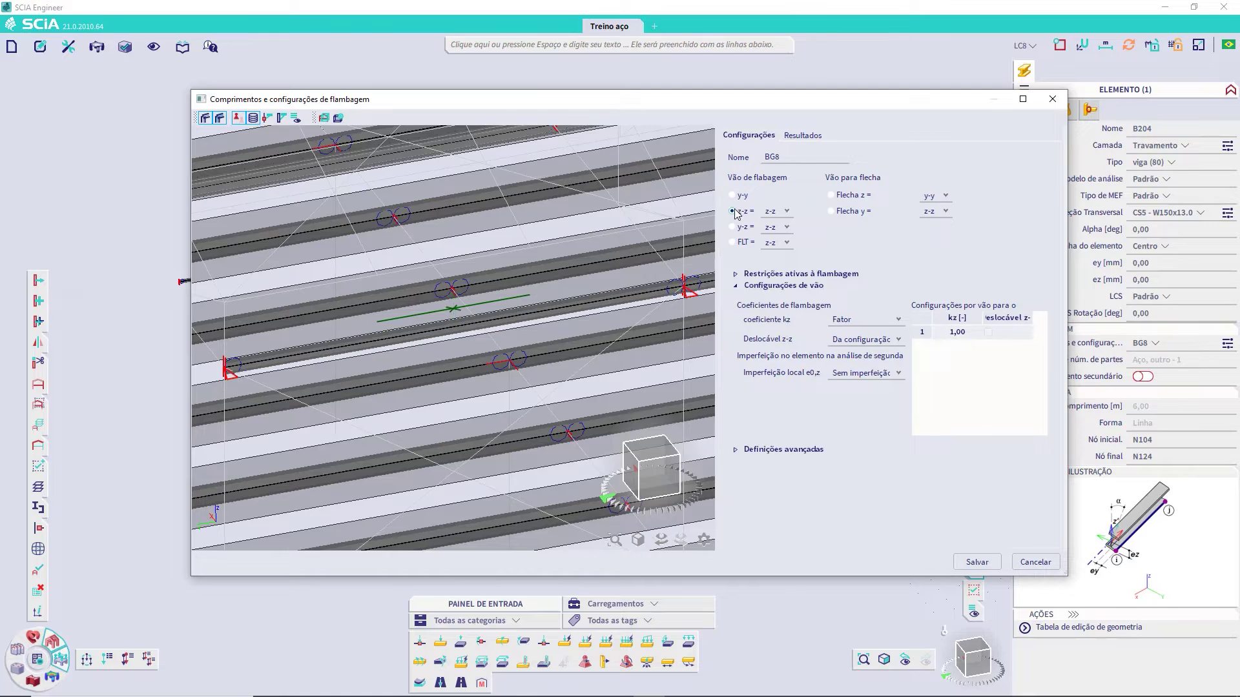
pyautogui.scroll(-5, 507, 370)
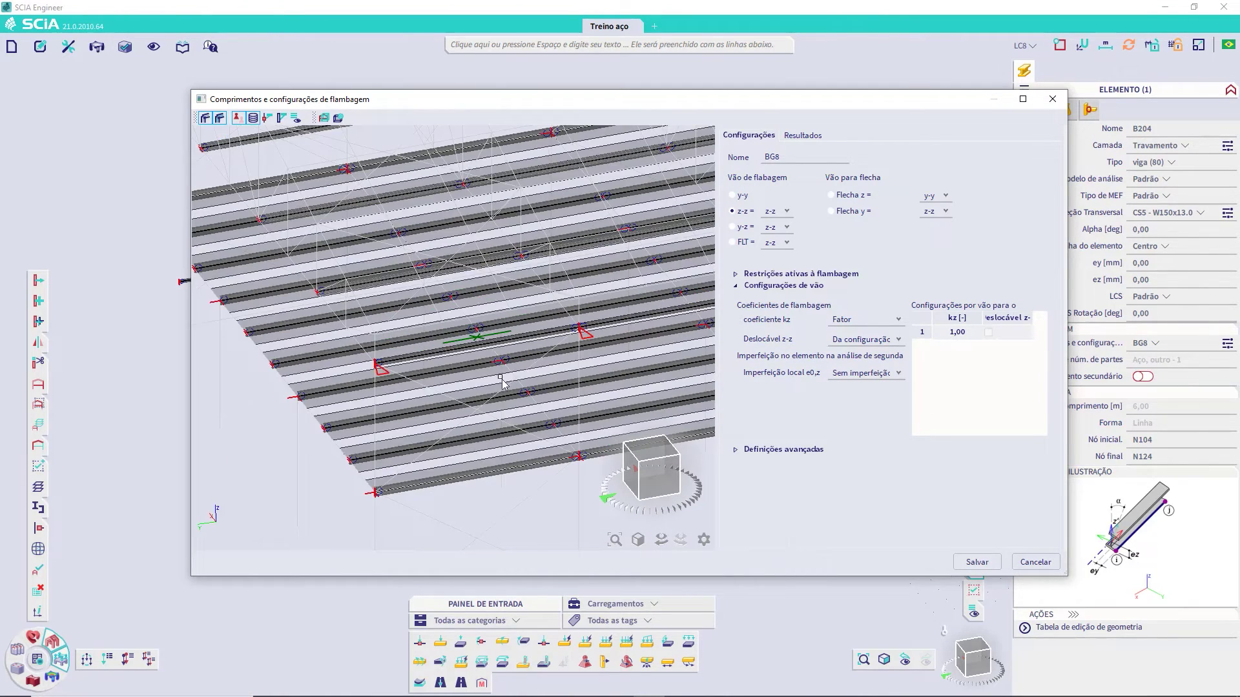
pyautogui.keyDown('ctrl'); pyautogui.moveTo(530, 424); pyautogui.dragTo(591, 418, button='right'); pyautogui.keyUp('ctrl')
pyautogui.click(1035, 561)
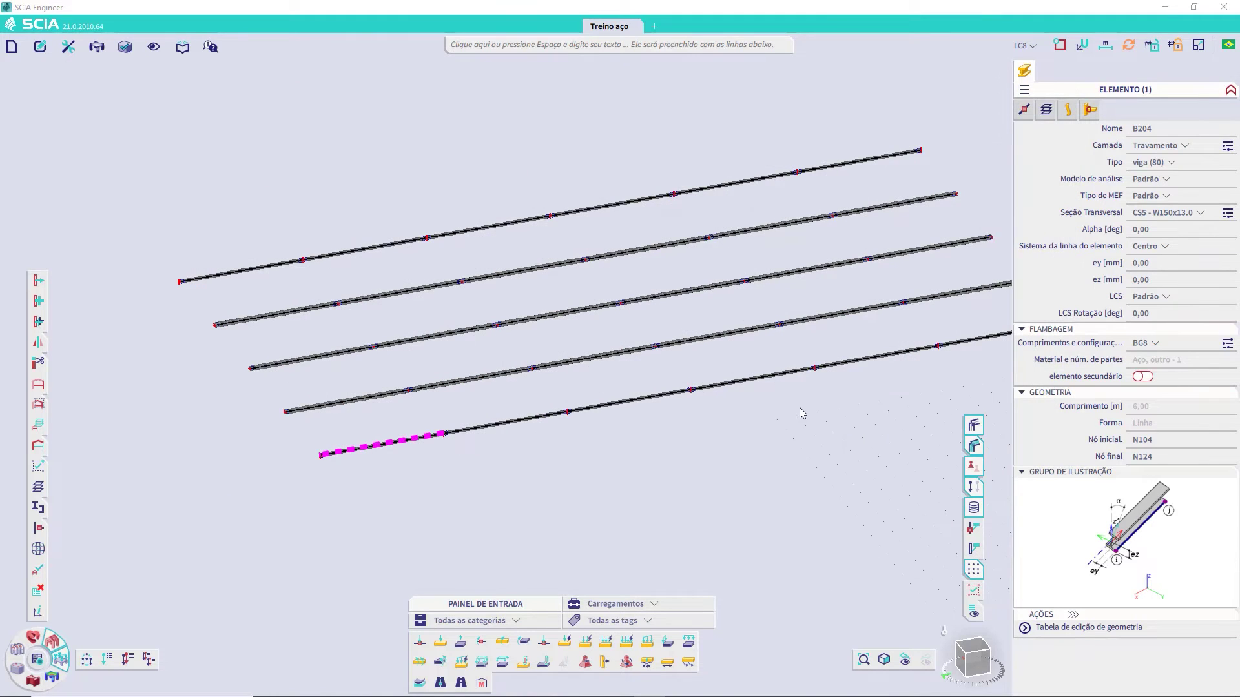
pyautogui.press('Escape')
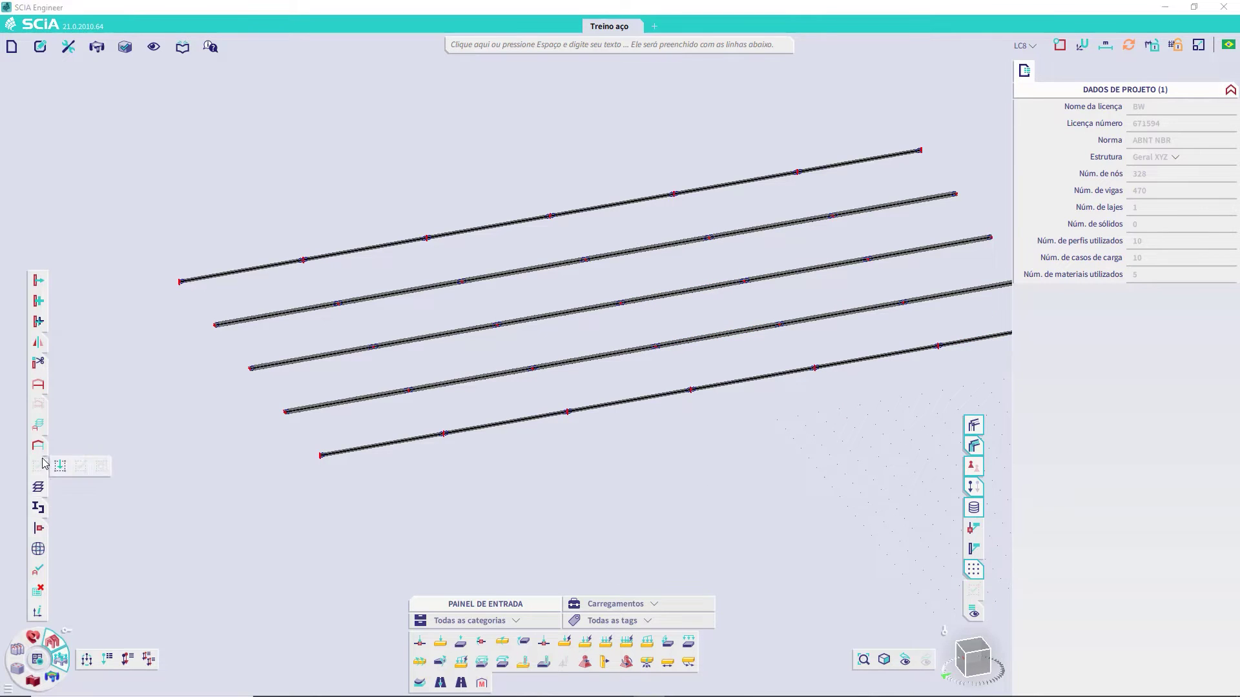
# - Display only the purlins on the Terça layer
pyautogui.click(38, 425)
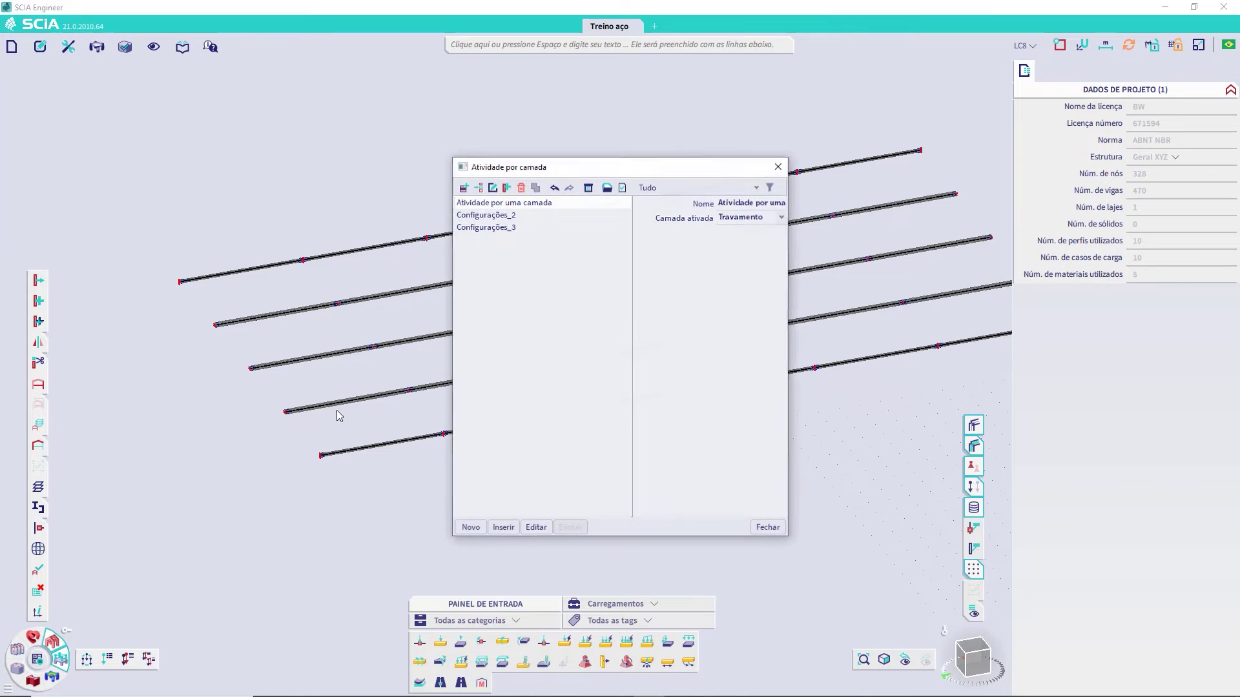
pyautogui.click(743, 217)
pyautogui.click(744, 274)
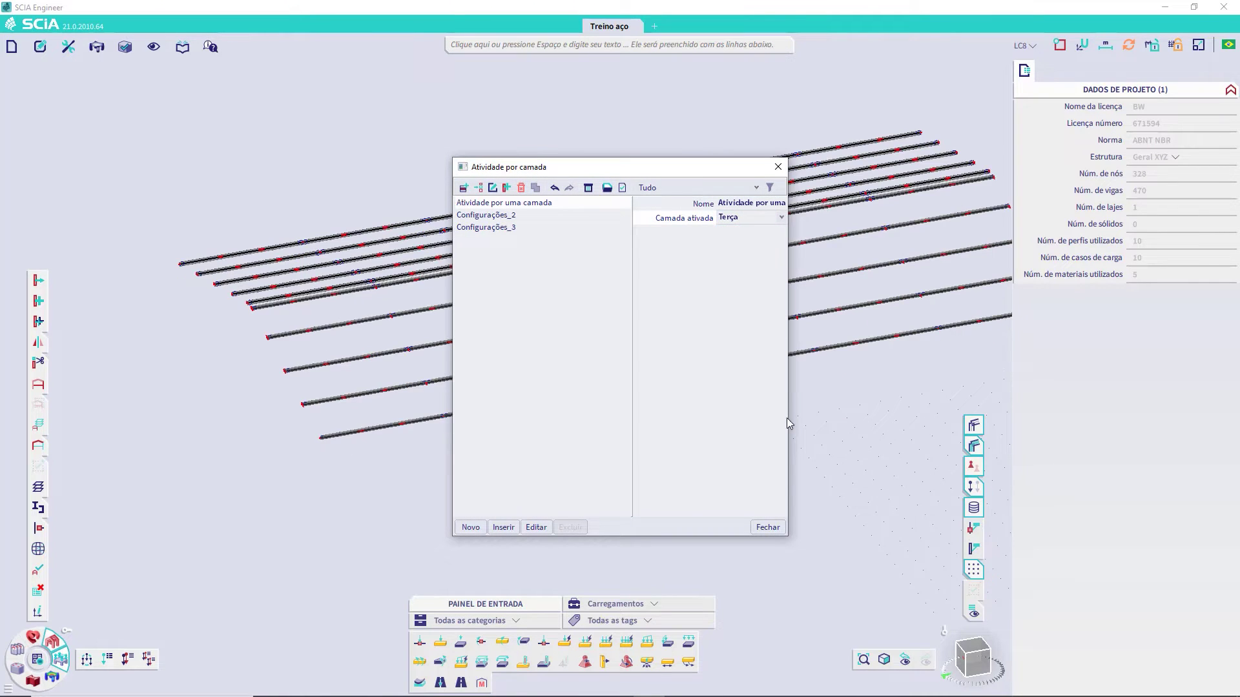
pyautogui.click(772, 528)
pyautogui.scroll(2, 475, 453)
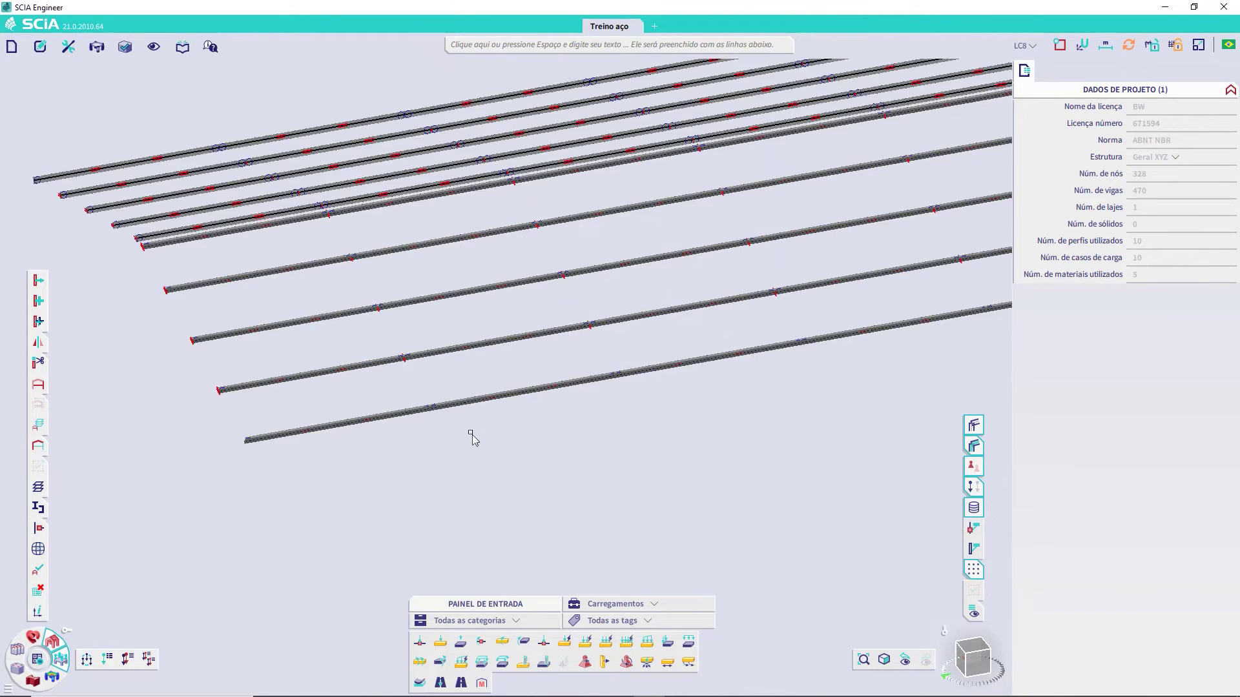
# - Select all purlins sharing the Padrão buckling configuration, open new buckling settings for them and examine the y-y restraints
pyautogui.click(468, 395)
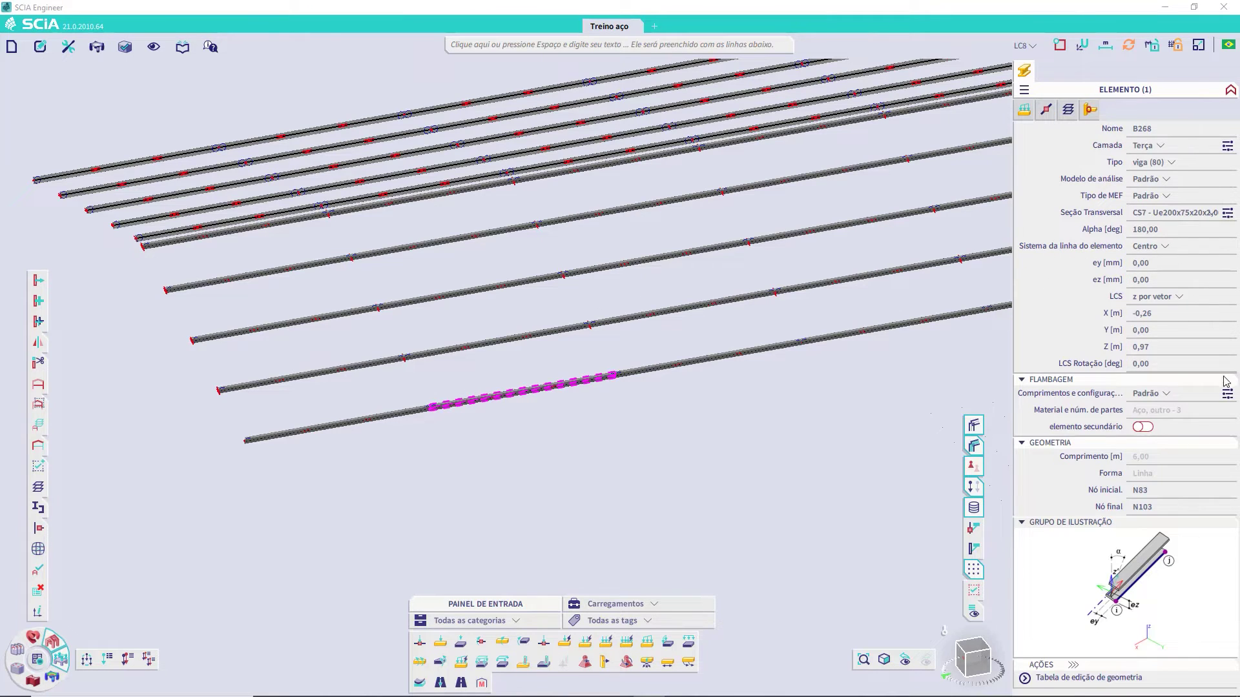
pyautogui.rightClick(1150, 399)
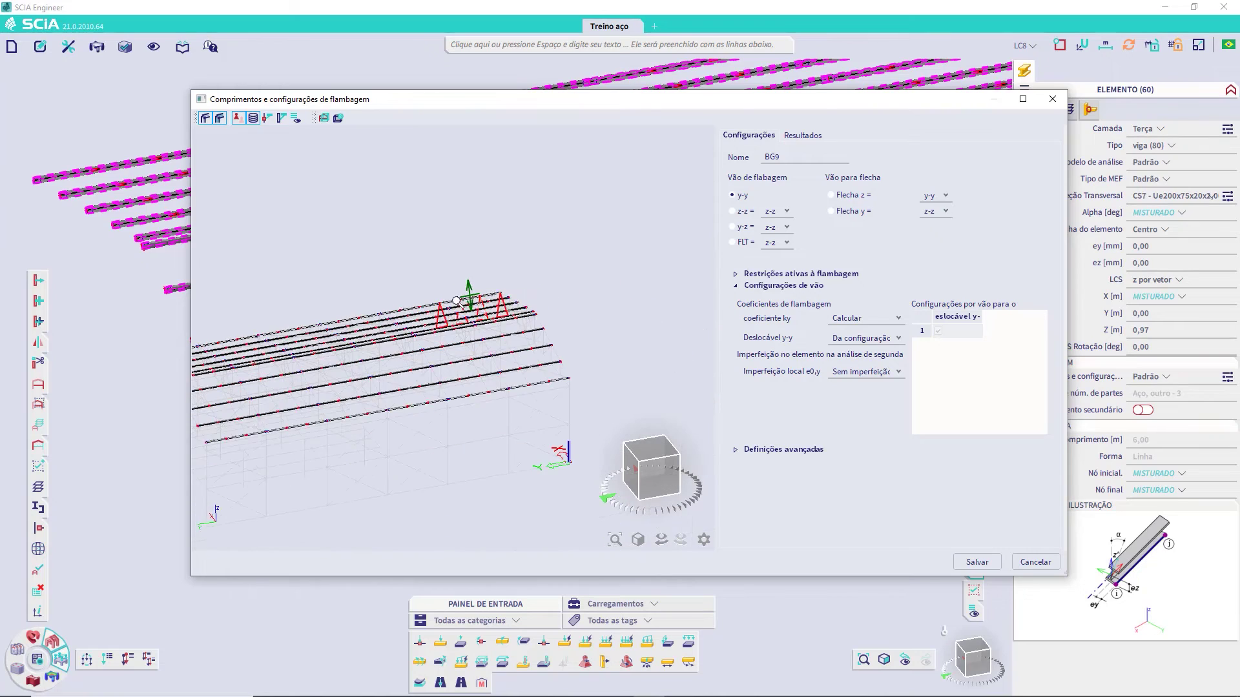
pyautogui.scroll(5, 472, 296)
pyautogui.scroll(-10, 412, 369)
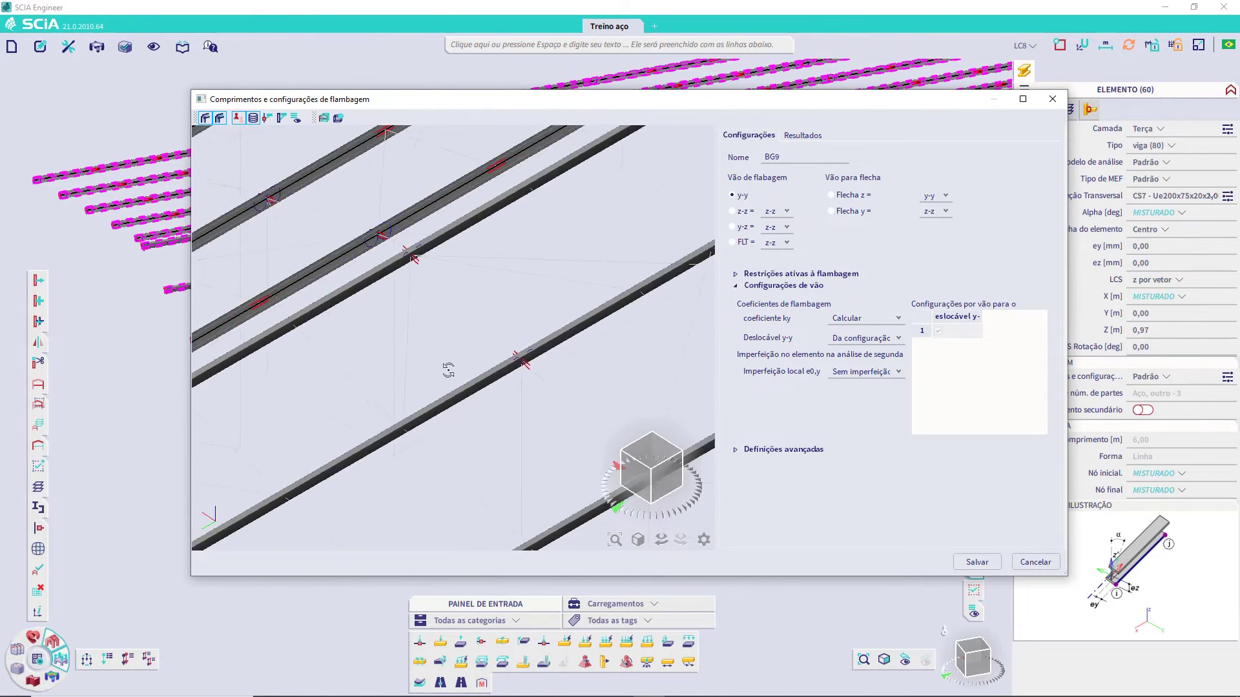
pyautogui.keyDown('ctrl'); pyautogui.moveTo(358, 390); pyautogui.dragTo(473, 401, button='right'); pyautogui.keyUp('ctrl')
pyautogui.scroll(10, 370, 428)
pyautogui.scroll(2, 398, 374)
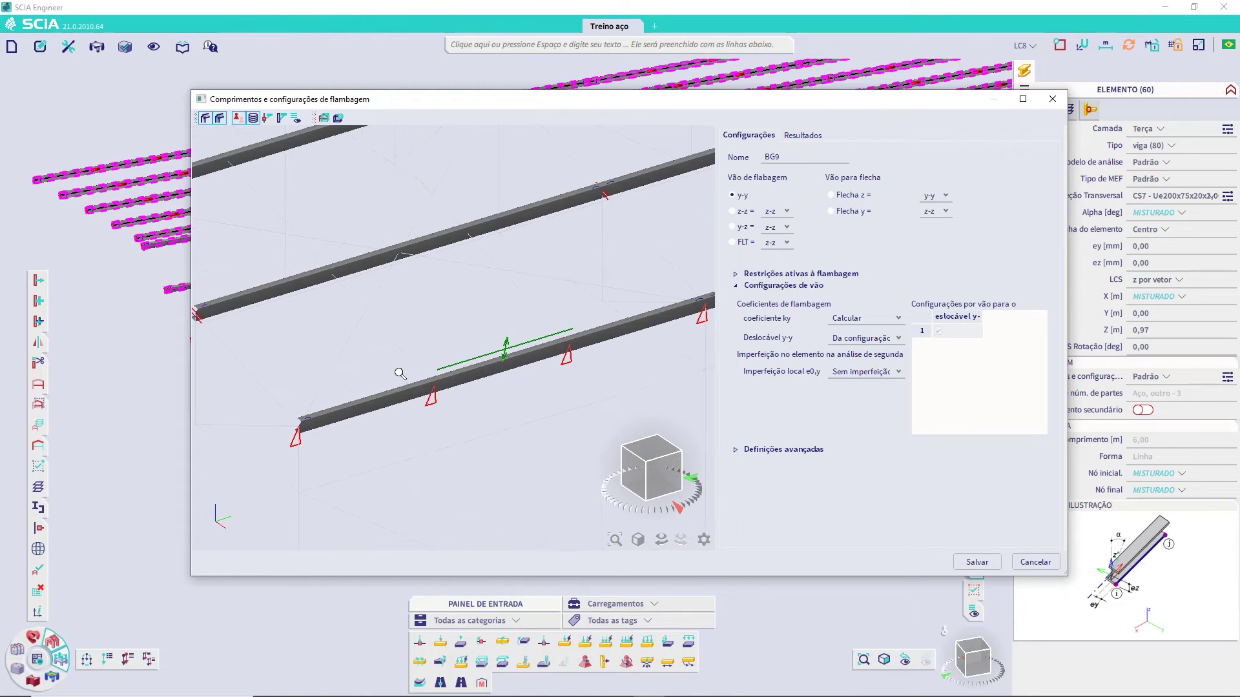
pyautogui.scroll(3, 462, 394)
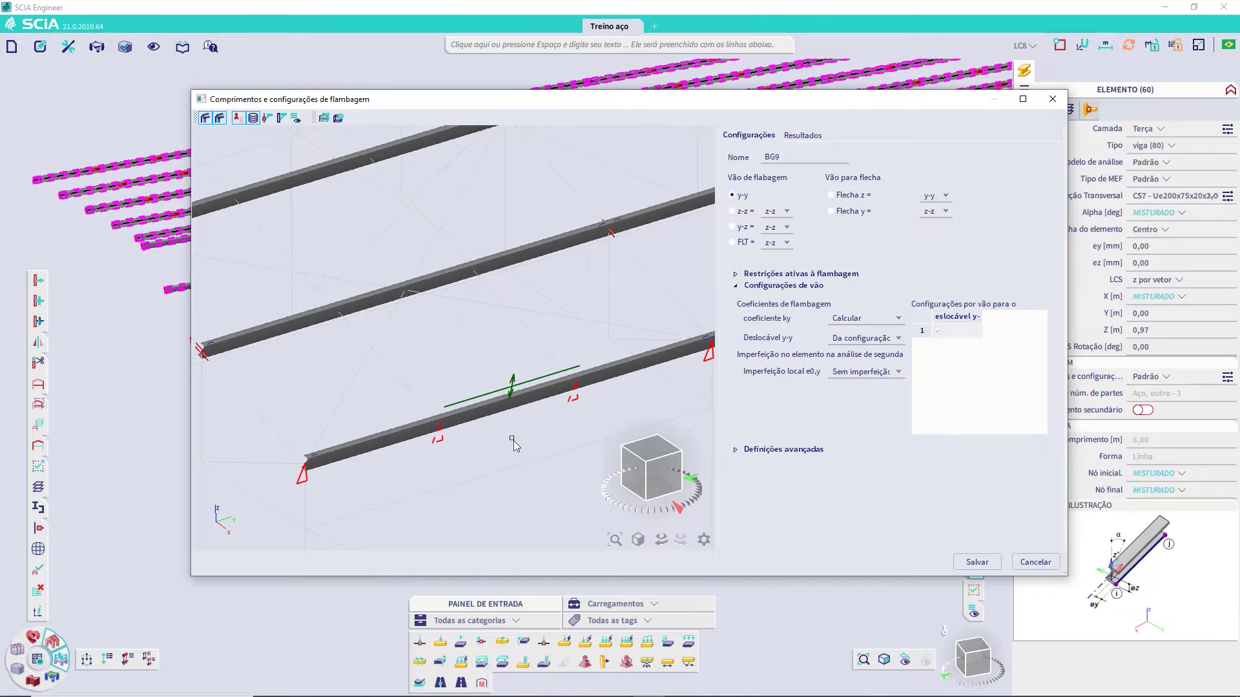
pyautogui.scroll(2, 514, 445)
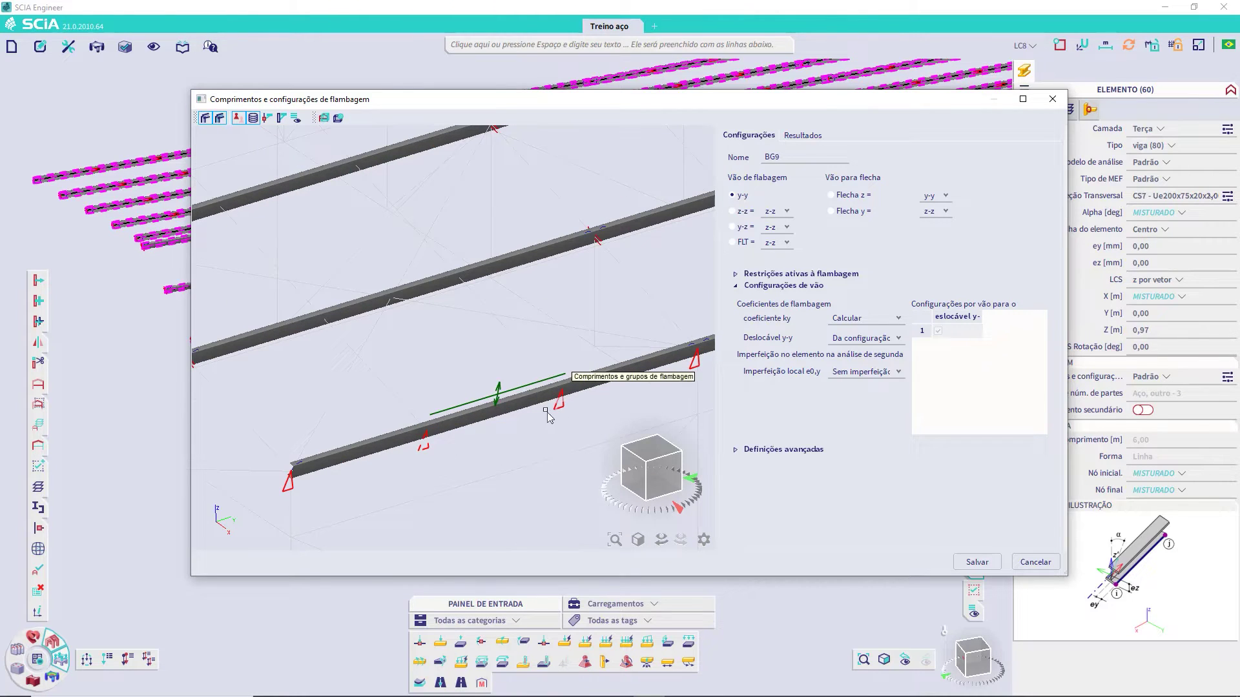
# - Set the purlins' kz and ky buckling coefficients to Fator and save the configuration
pyautogui.click(741, 212)
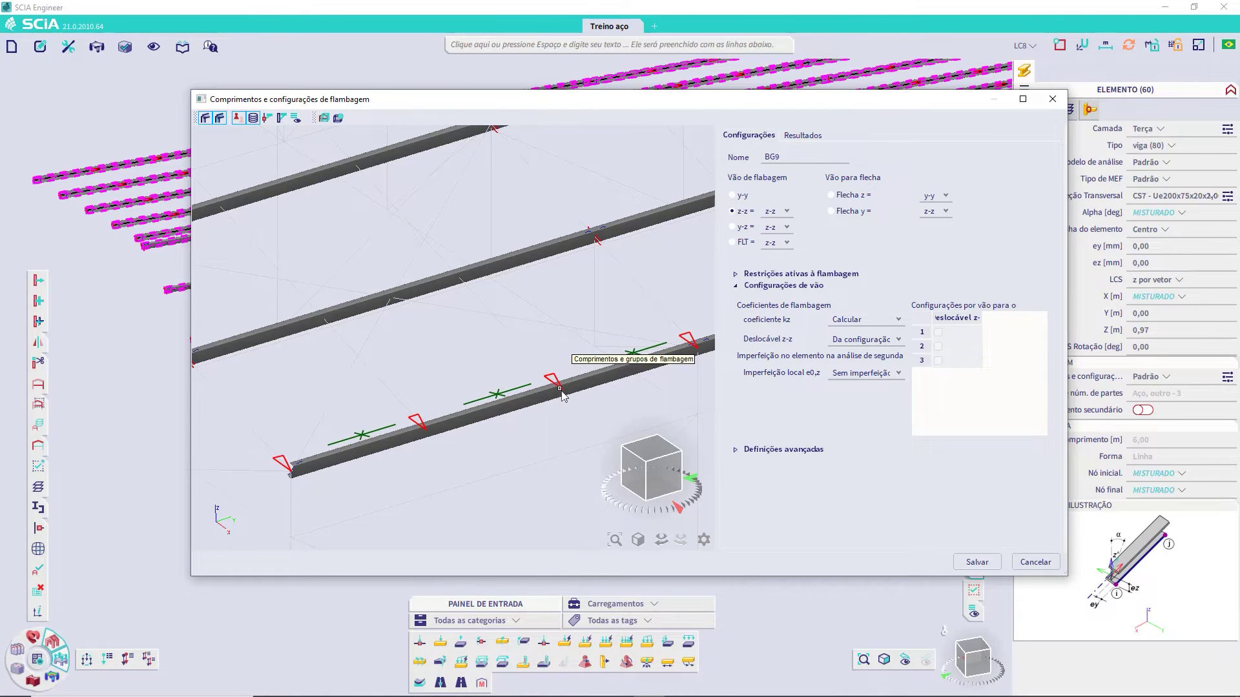
pyautogui.click(870, 322)
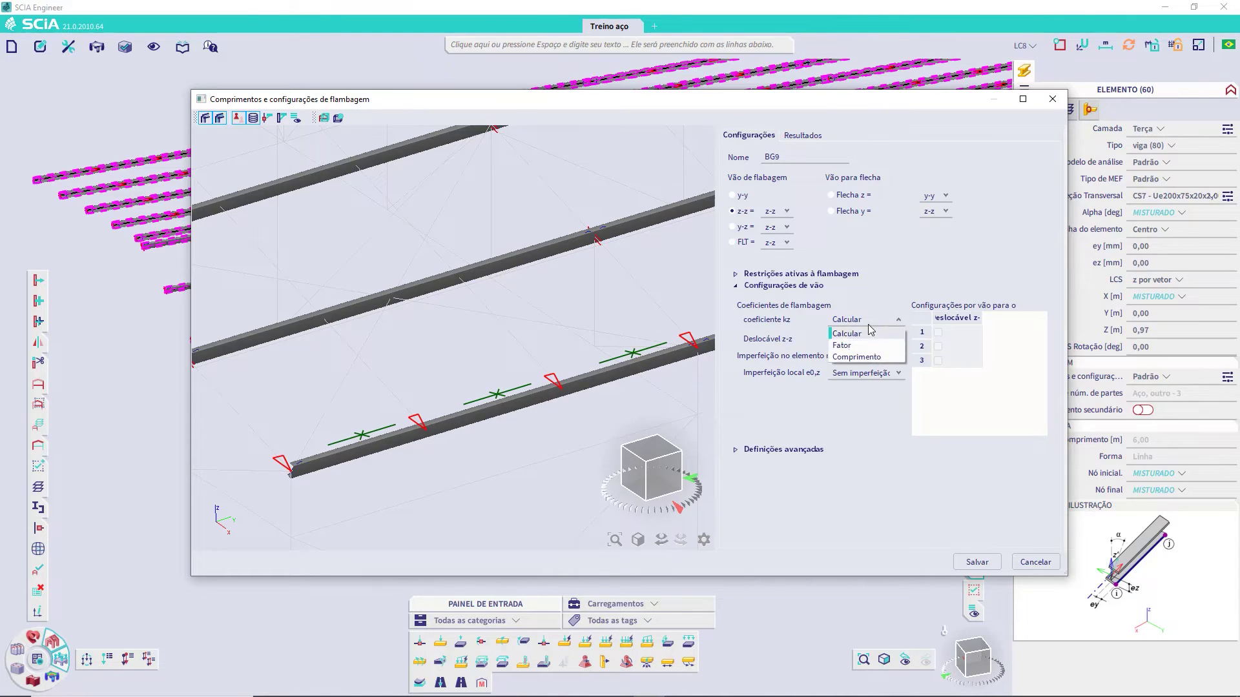
pyautogui.click(842, 346)
pyautogui.click(733, 195)
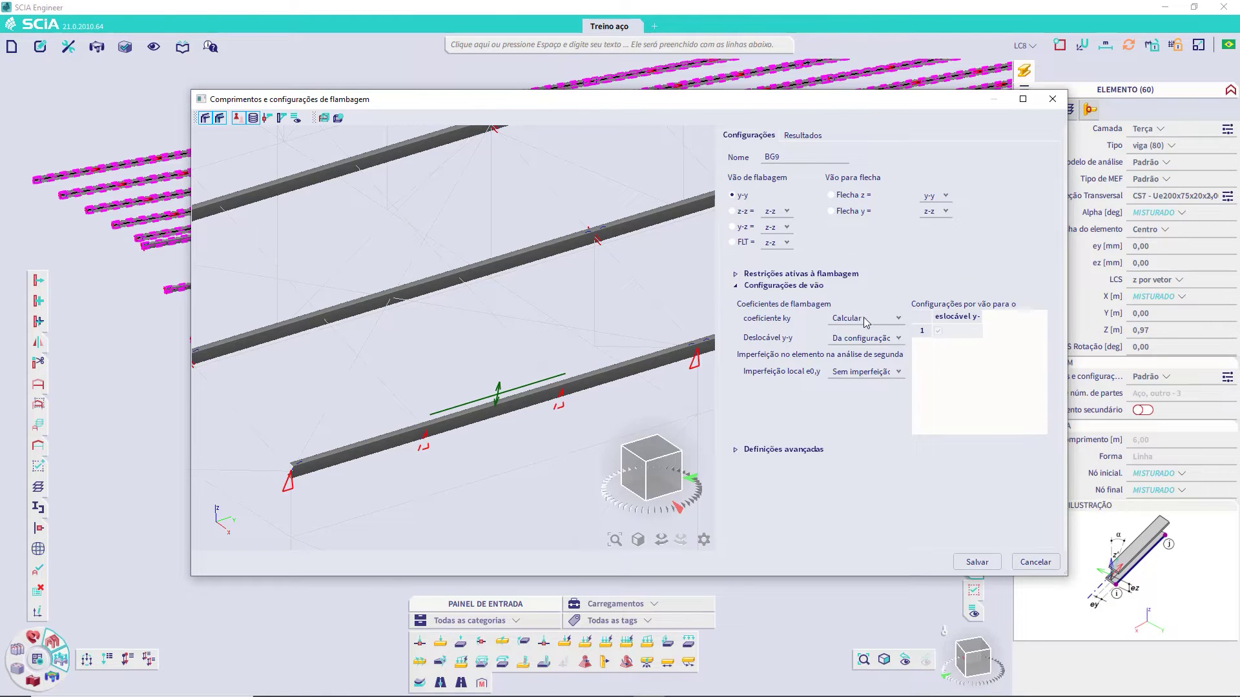
pyautogui.click(865, 319)
pyautogui.click(842, 339)
pyautogui.click(977, 562)
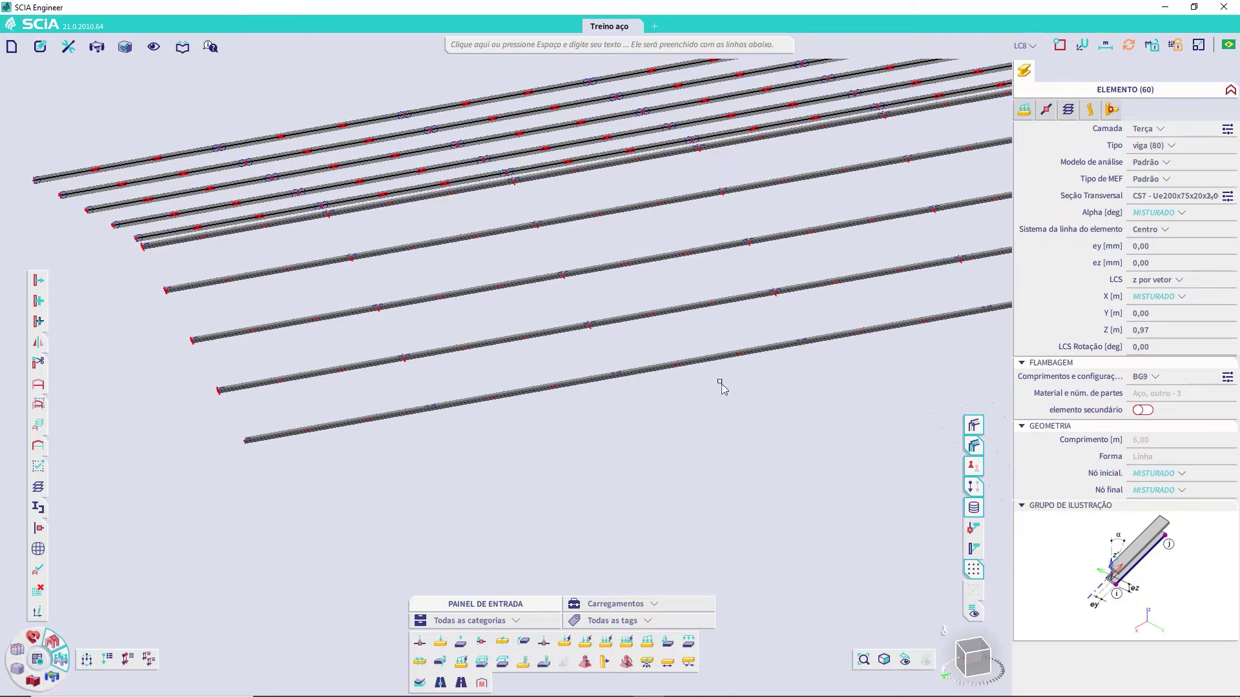
pyautogui.press('Escape')
# - Display only the roof bracing rods on the Contra cob layer
pyautogui.click(38, 428)
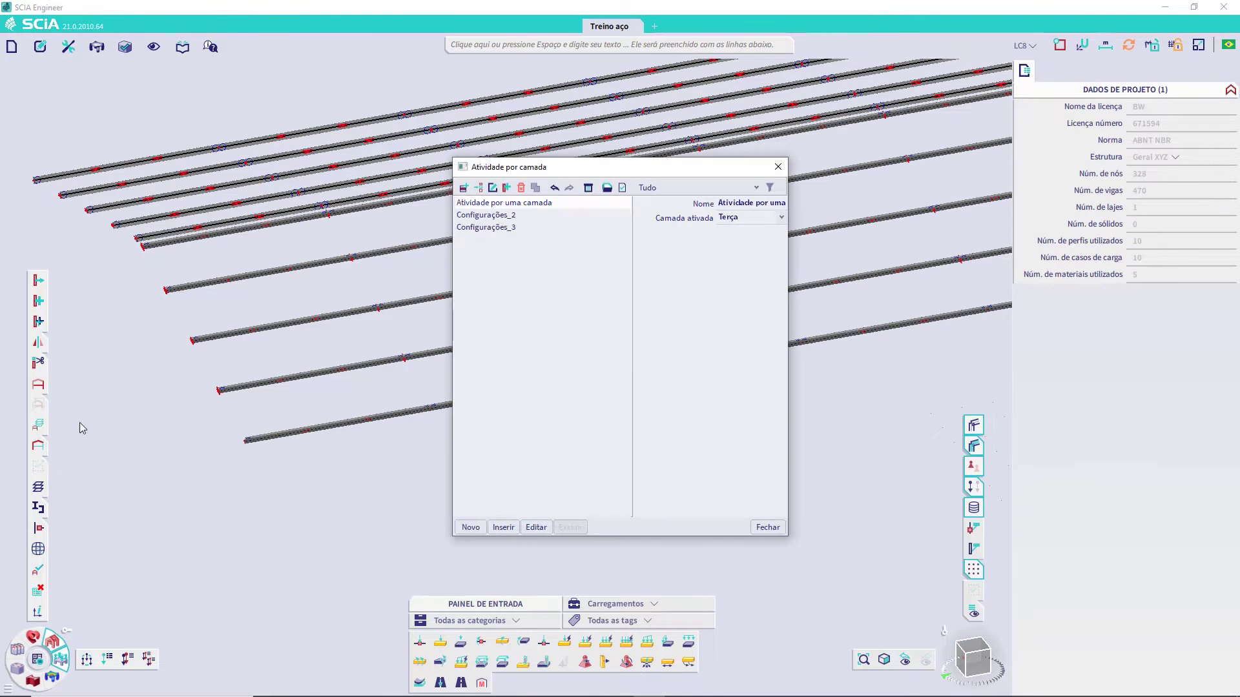
pyautogui.click(746, 219)
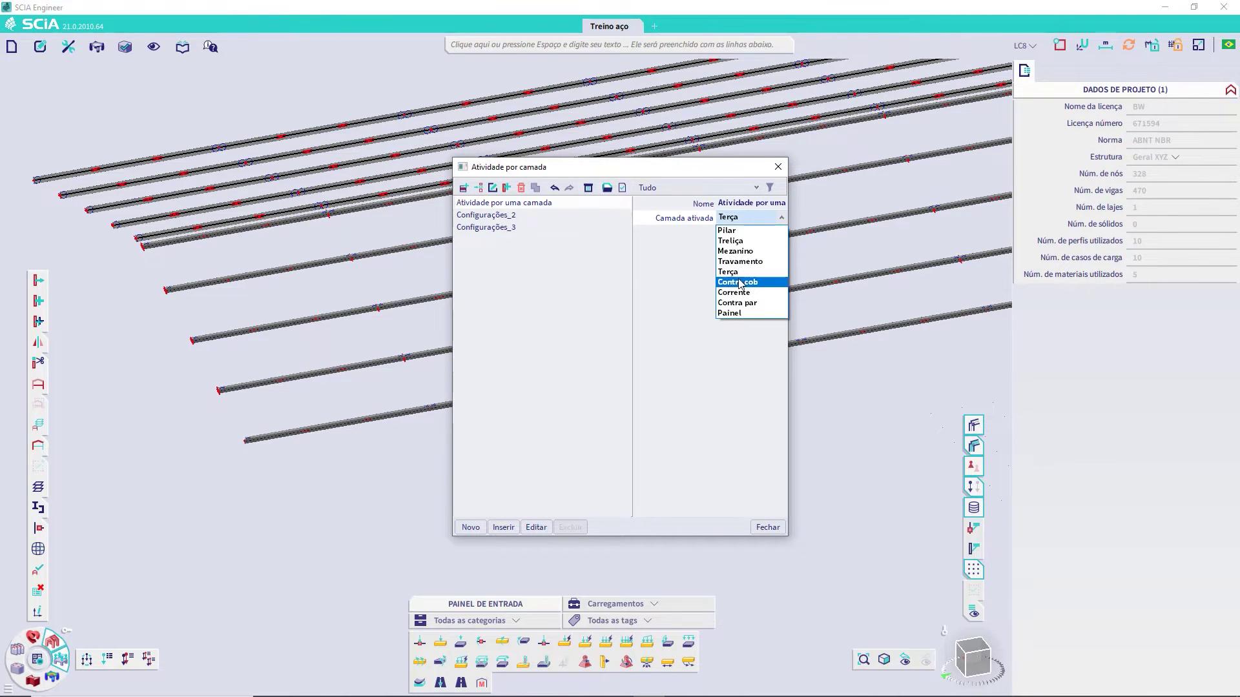
pyautogui.click(742, 282)
pyautogui.click(766, 526)
pyautogui.press('space')
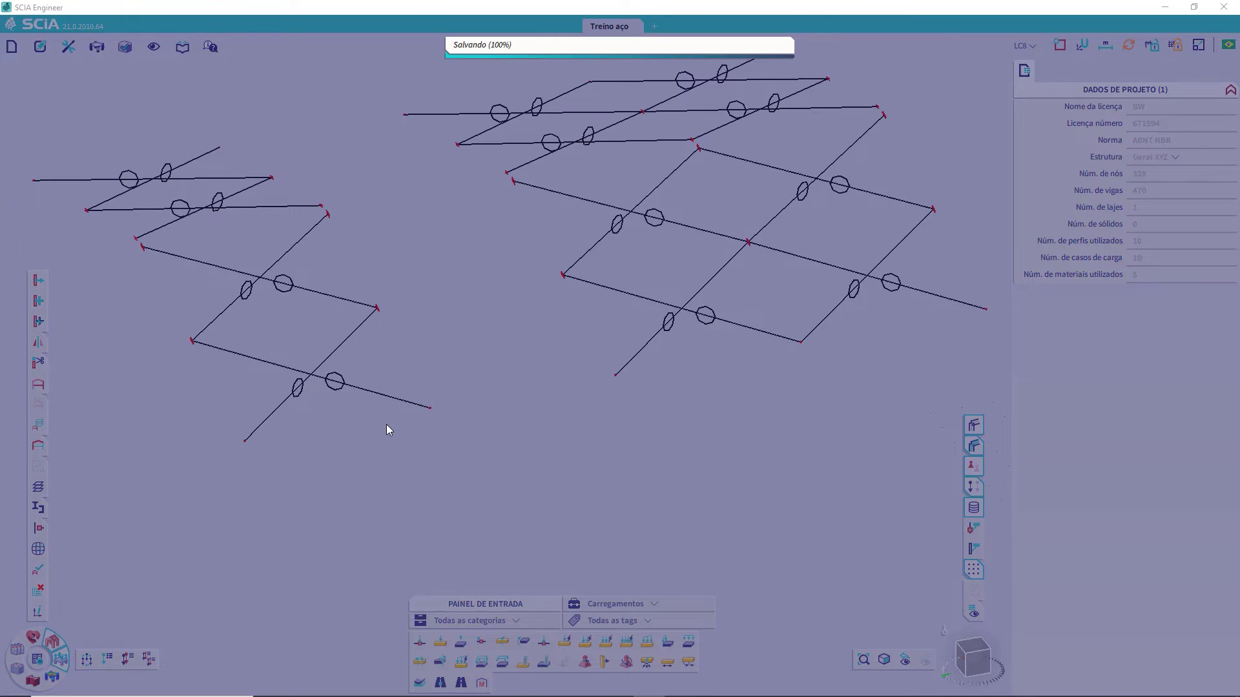
pyautogui.press('Escape')
# - Select all roof bracing rods sharing the Padrão buckling configuration and open new buckling settings for them
pyautogui.click(365, 388)
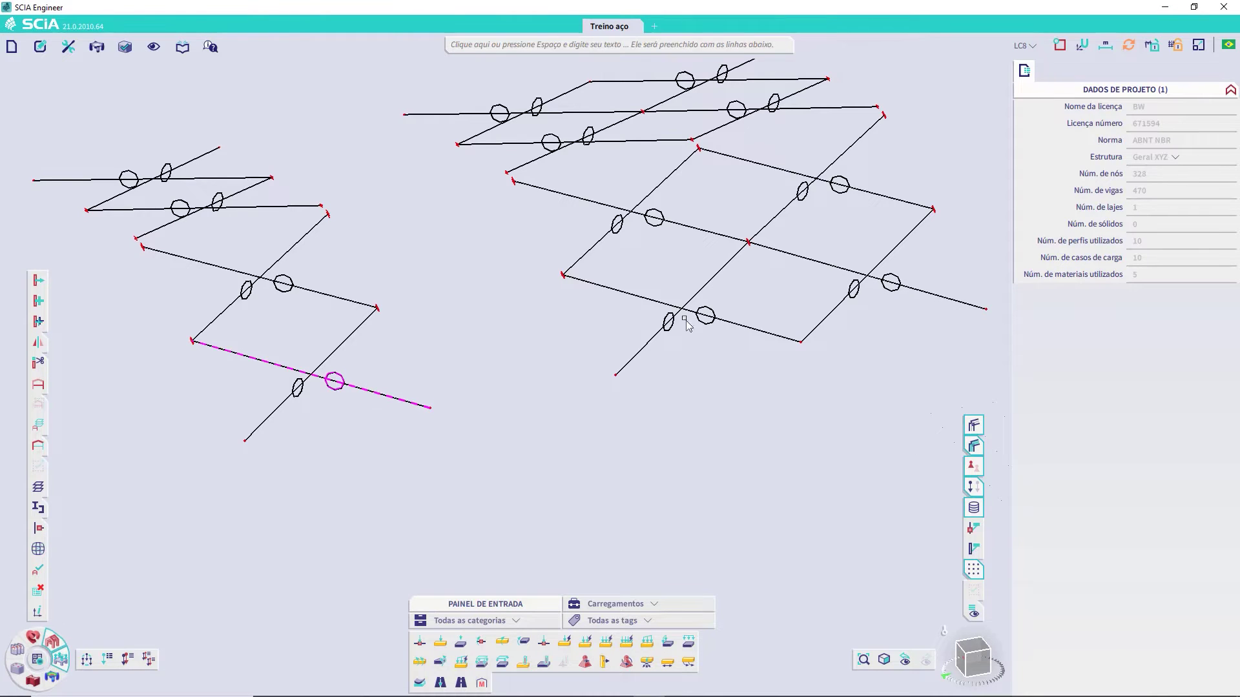
pyautogui.click(973, 425)
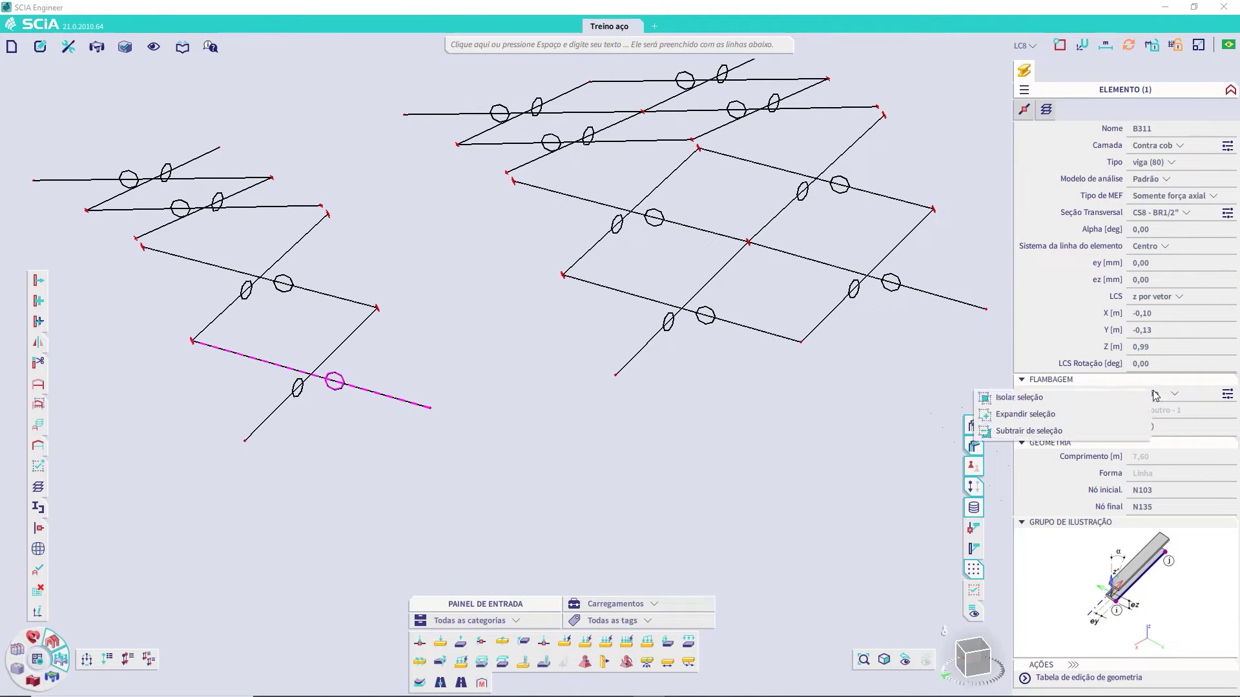
pyautogui.click(1026, 414)
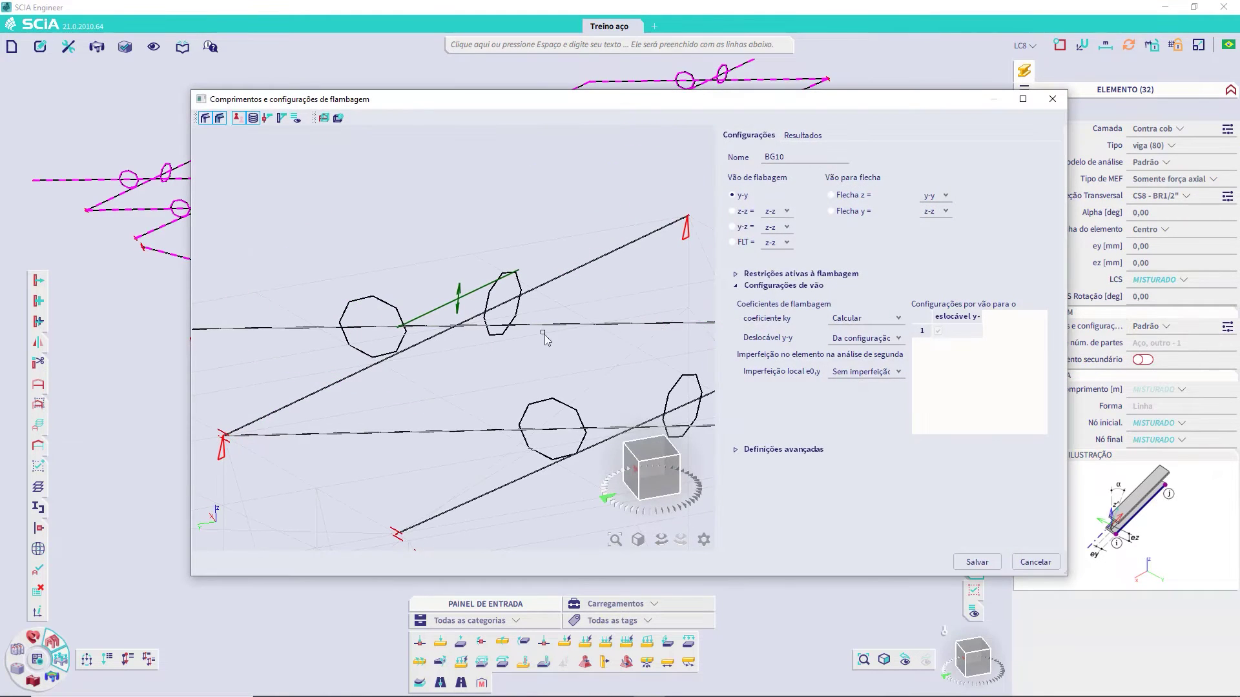
# - Set the roof bracing rods' ky and kz buckling coefficients to Fator, save the configuration and clear the selection
pyautogui.click(866, 319)
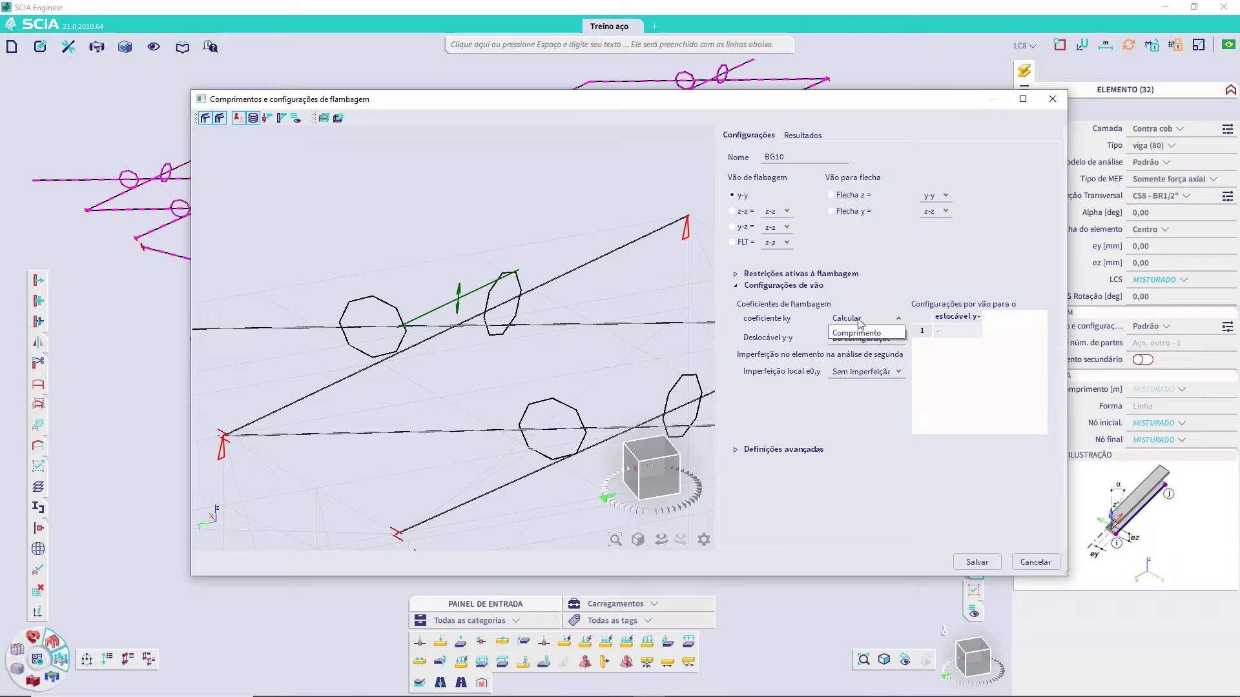
pyautogui.click(843, 340)
pyautogui.click(733, 211)
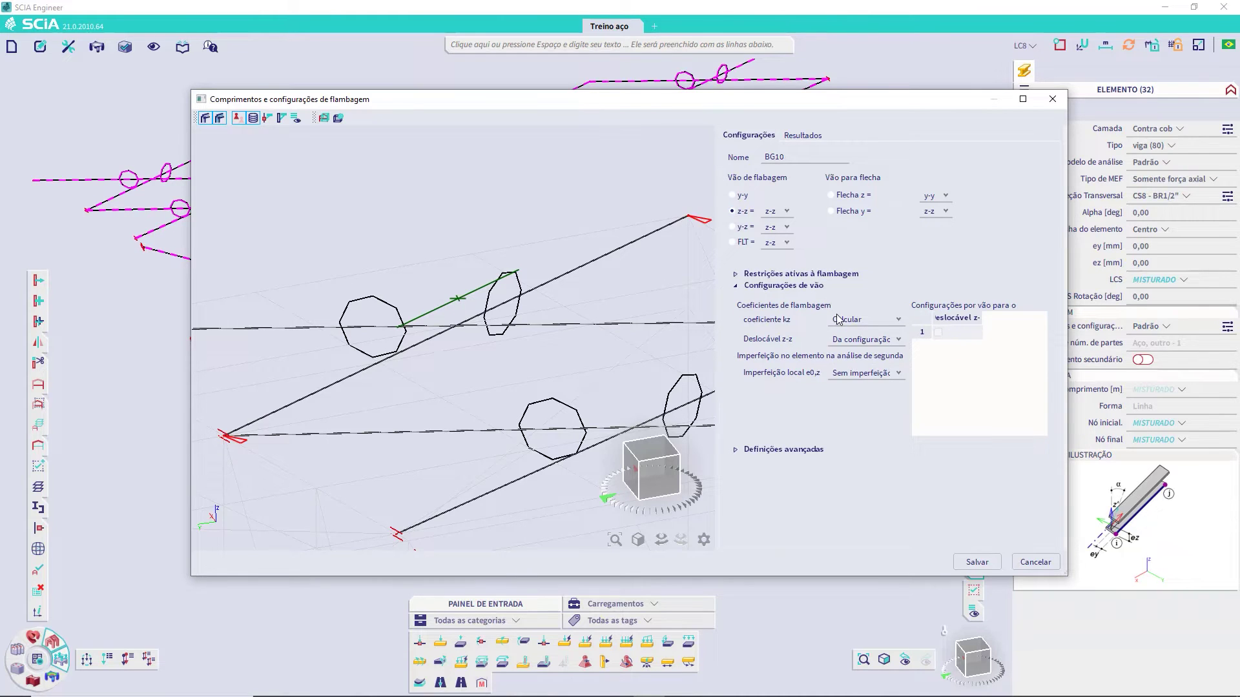
pyautogui.click(838, 319)
pyautogui.click(837, 347)
pyautogui.click(975, 563)
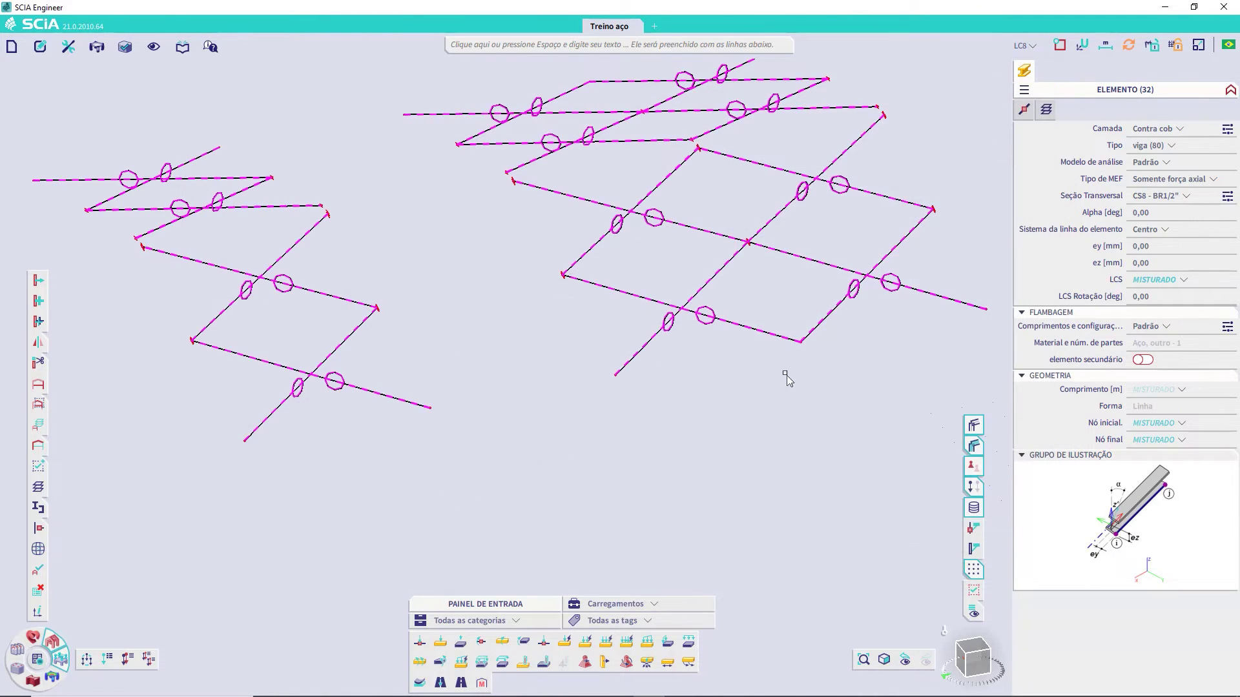
pyautogui.press('Escape')
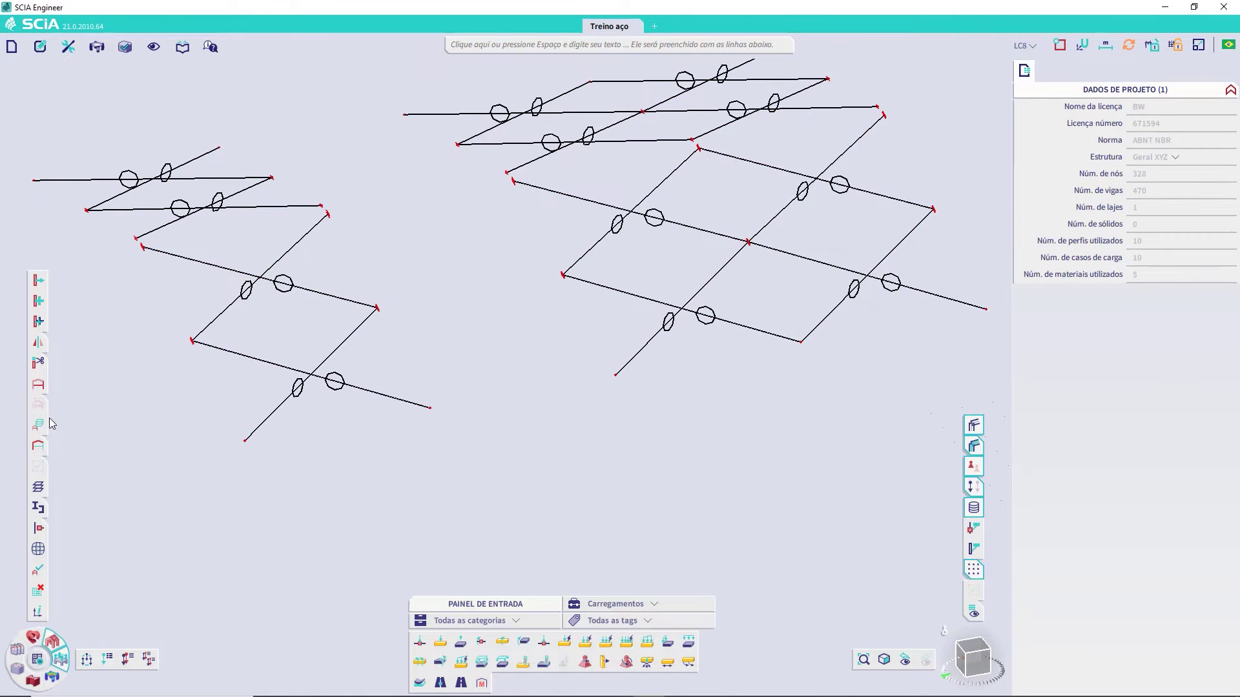
# - Display only the members on the Corrente layer
pyautogui.click(39, 424)
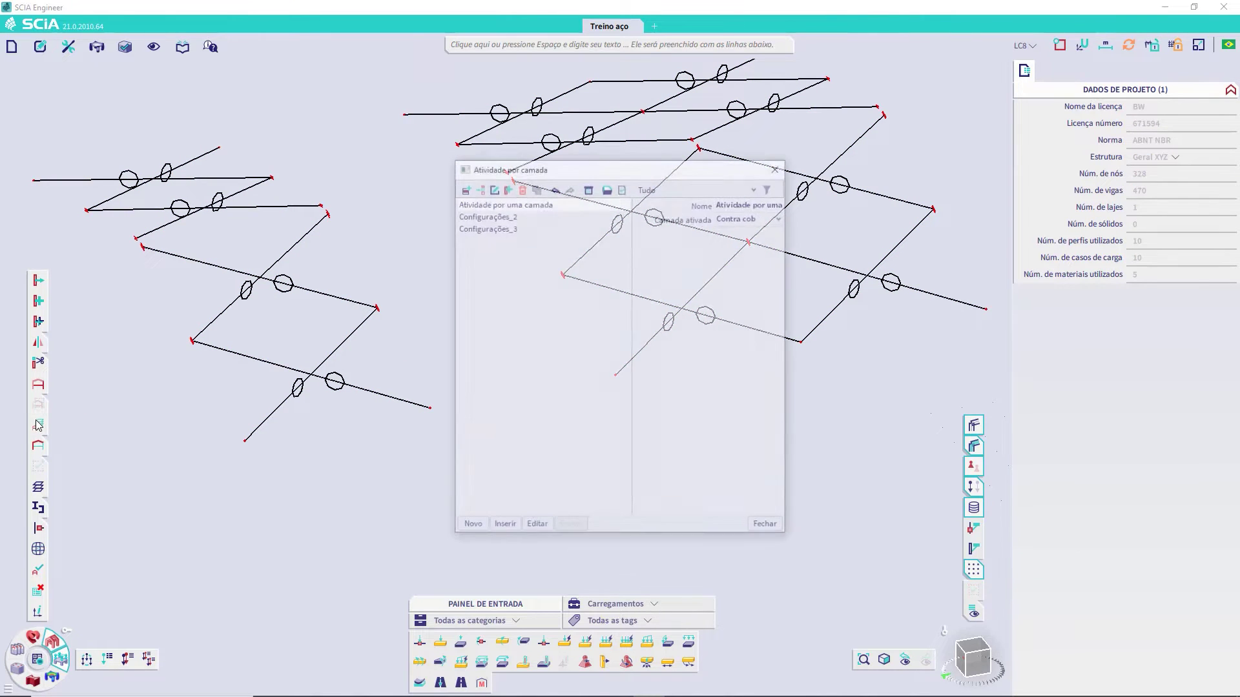
pyautogui.click(759, 219)
pyautogui.click(743, 289)
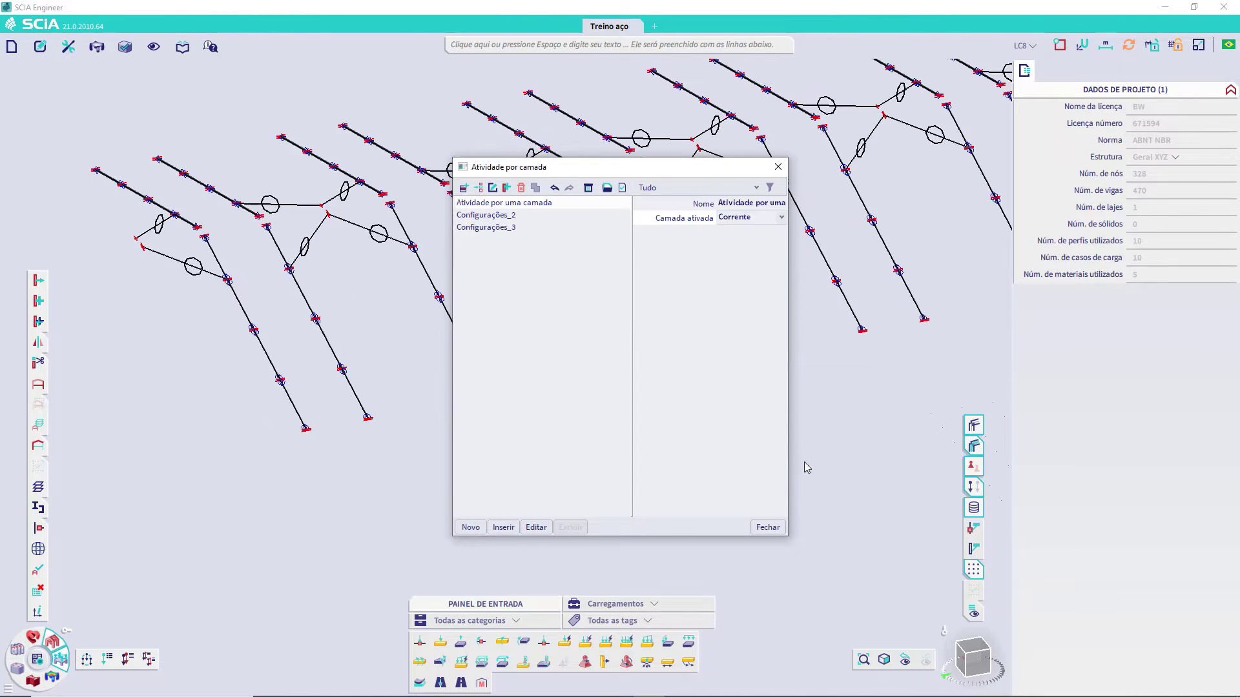
pyautogui.click(768, 527)
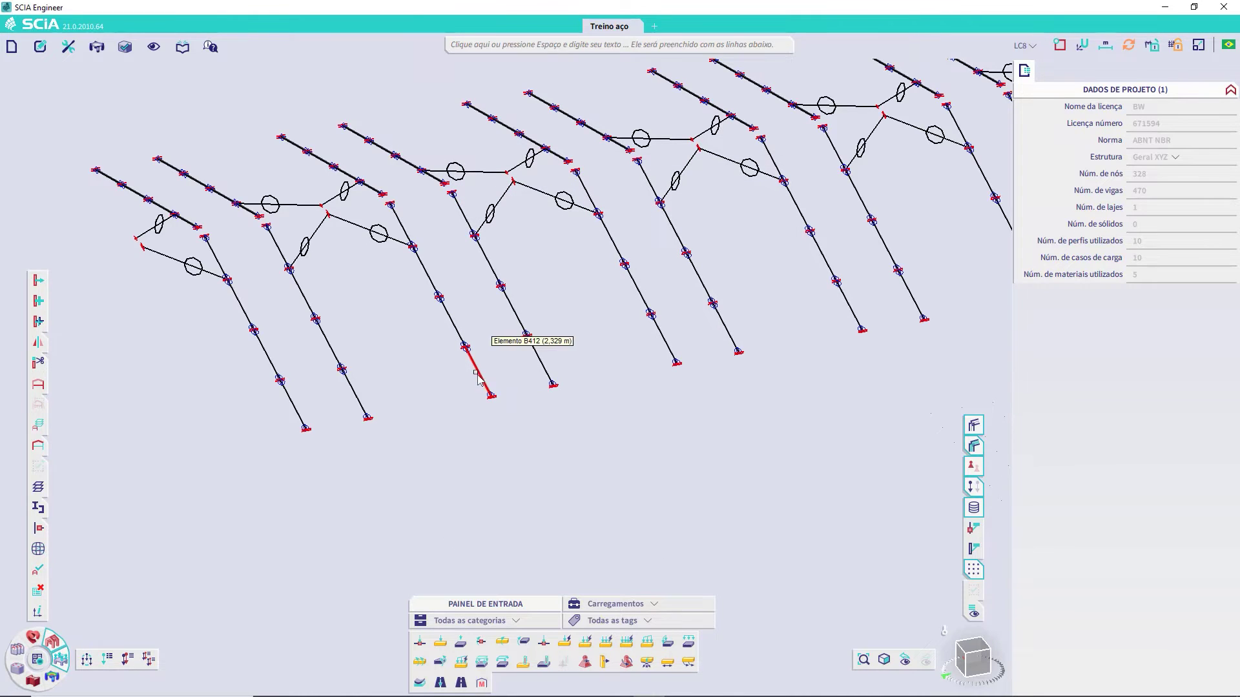
# - Select all Corrente members sharing the Padrão buckling configuration and open new buckling settings for them
pyautogui.click(479, 371)
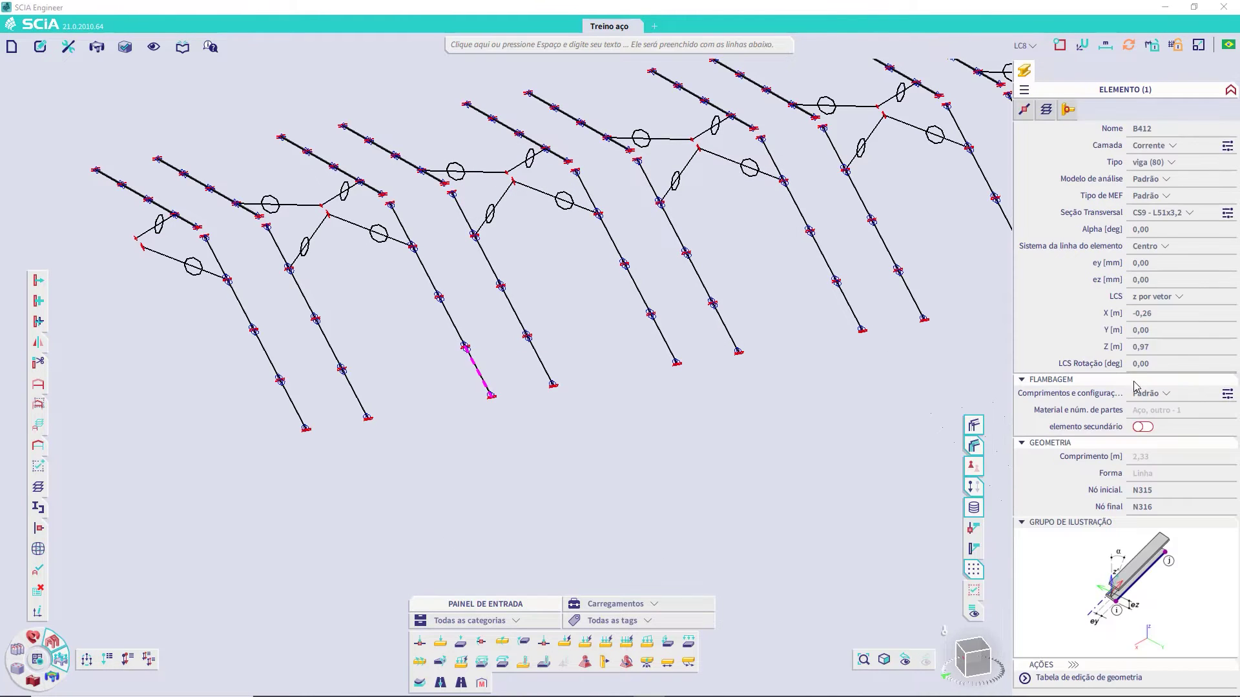
pyautogui.rightClick(1147, 394)
pyautogui.click(1020, 416)
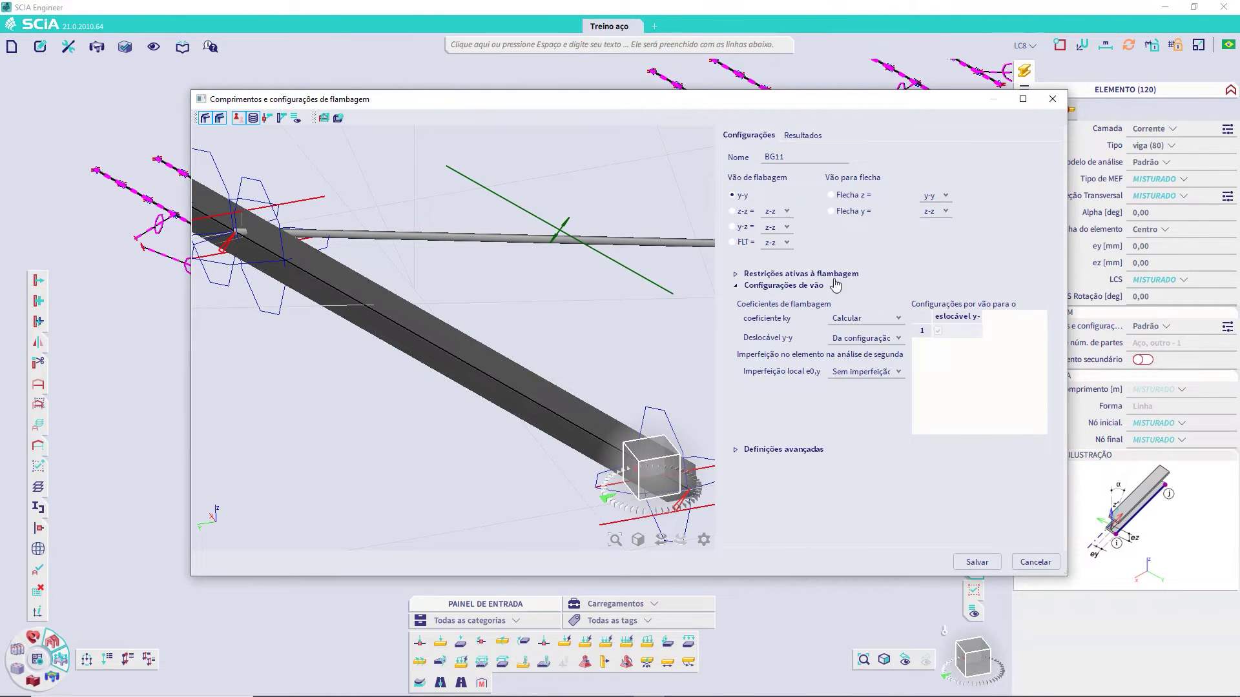
# - Set the Corrente members' ky and kz buckling coefficients to Fator, save the configuration and clear the selection
pyautogui.click(852, 319)
pyautogui.click(849, 341)
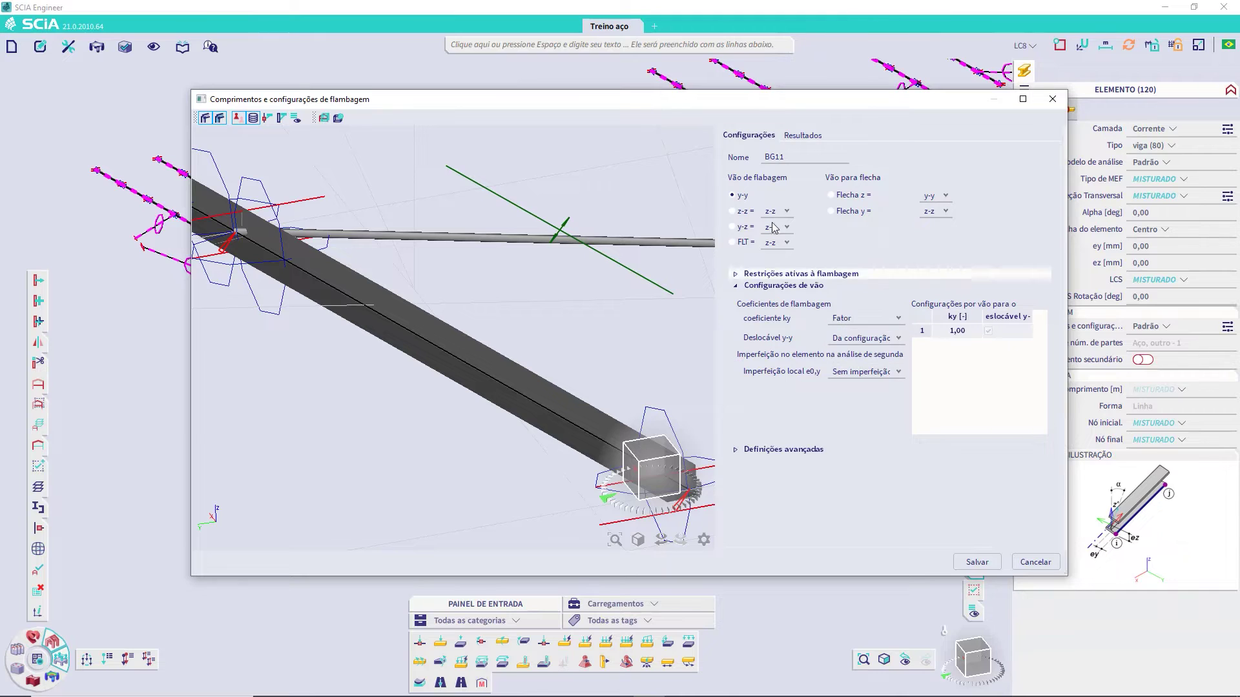
pyautogui.click(733, 211)
pyautogui.click(859, 319)
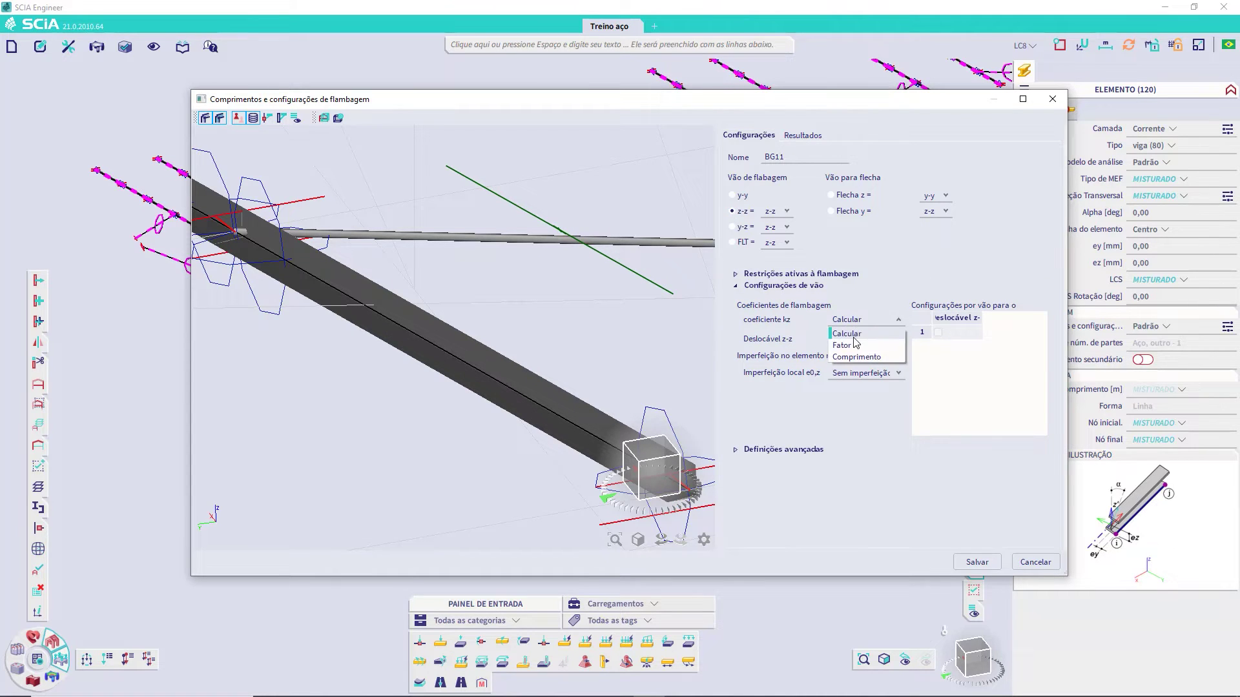
pyautogui.click(849, 340)
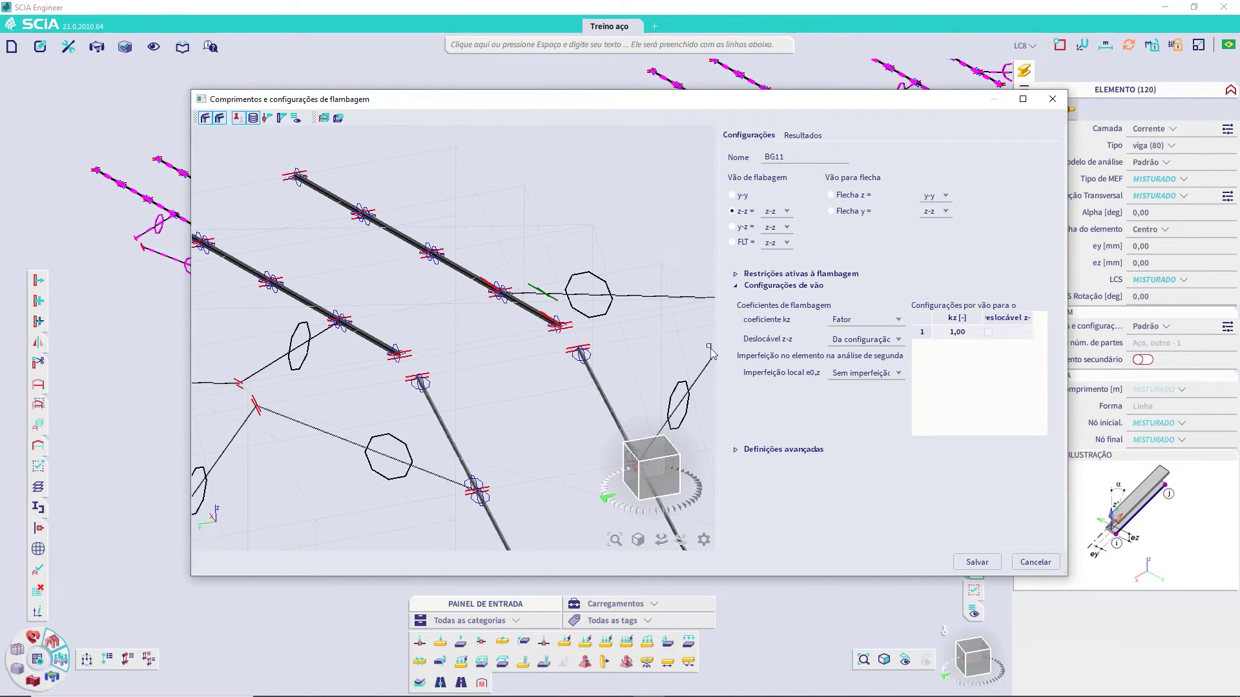
pyautogui.click(977, 561)
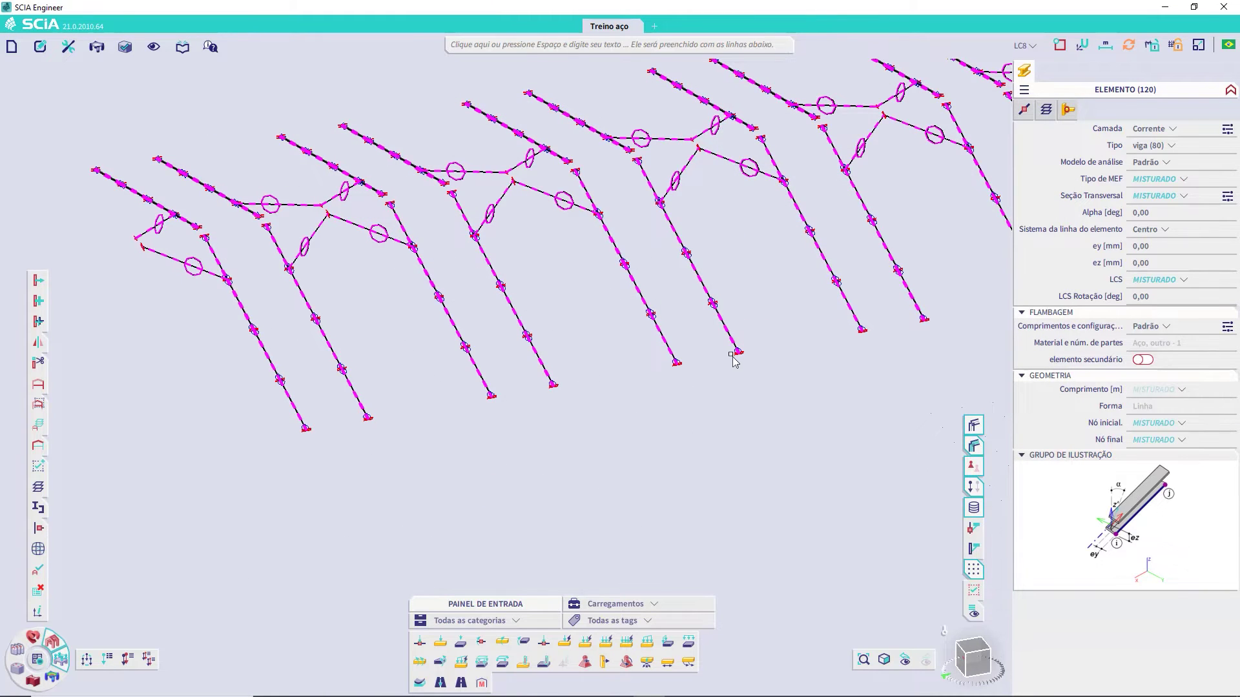
pyautogui.press('Escape')
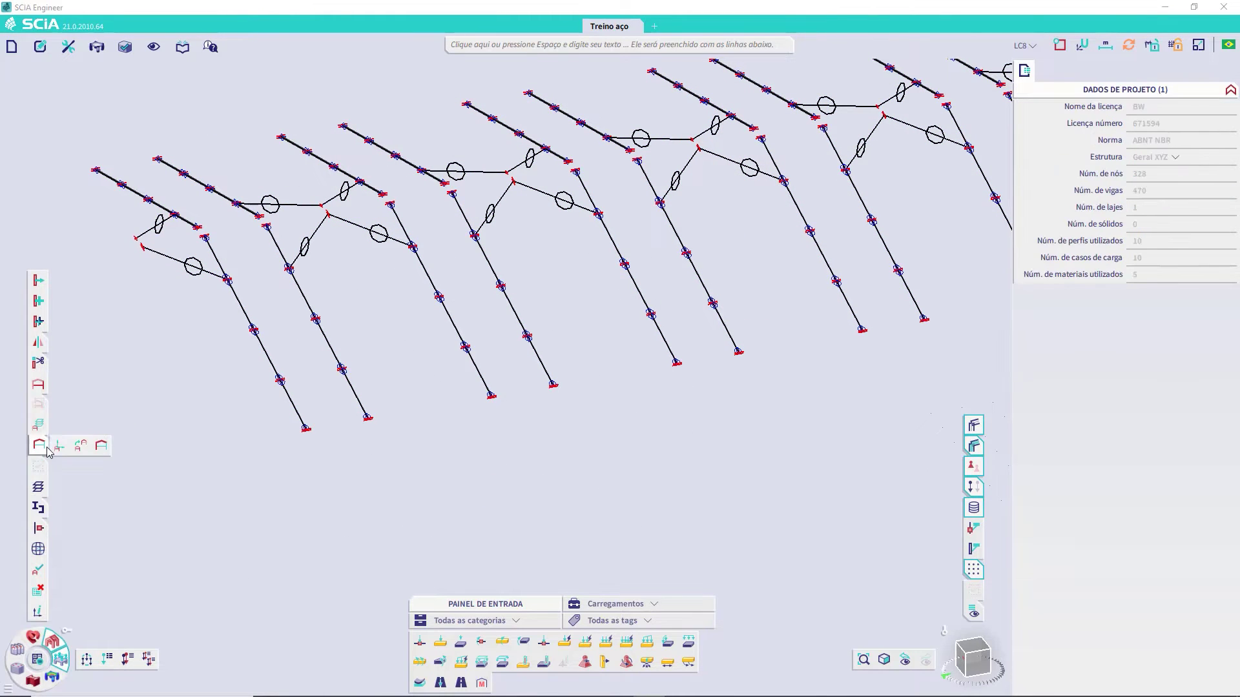
# - Display only the wall bracing members on the Contra par layer
pyautogui.click(38, 444)
pyautogui.click(755, 217)
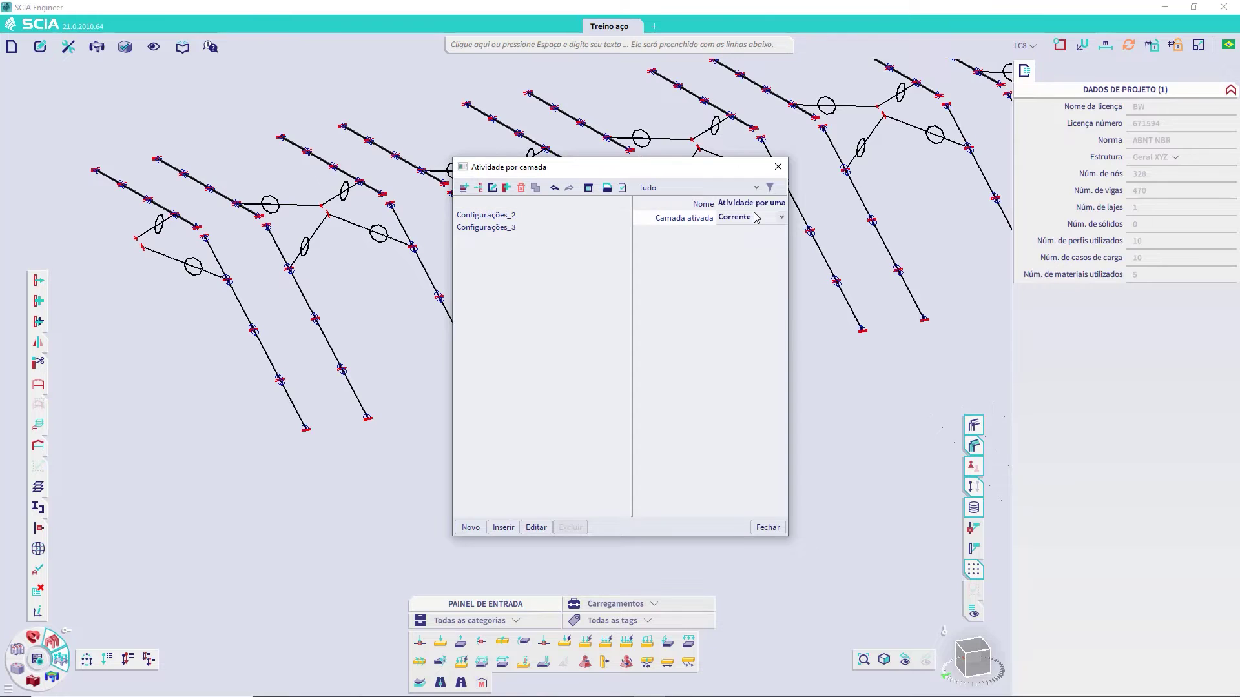
pyautogui.click(749, 303)
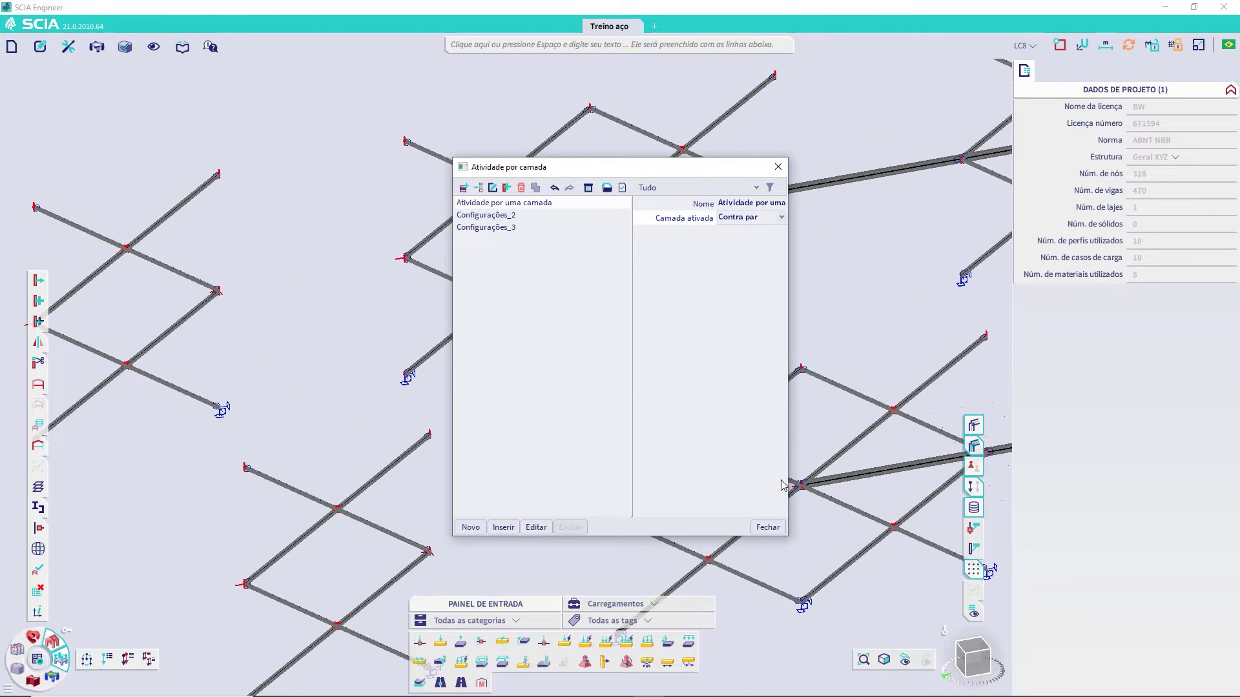
pyautogui.click(768, 528)
# - Select the six VSM250x20 beams in the two long bracing lines and open new buckling settings for them
pyautogui.scroll(5, 679, 377)
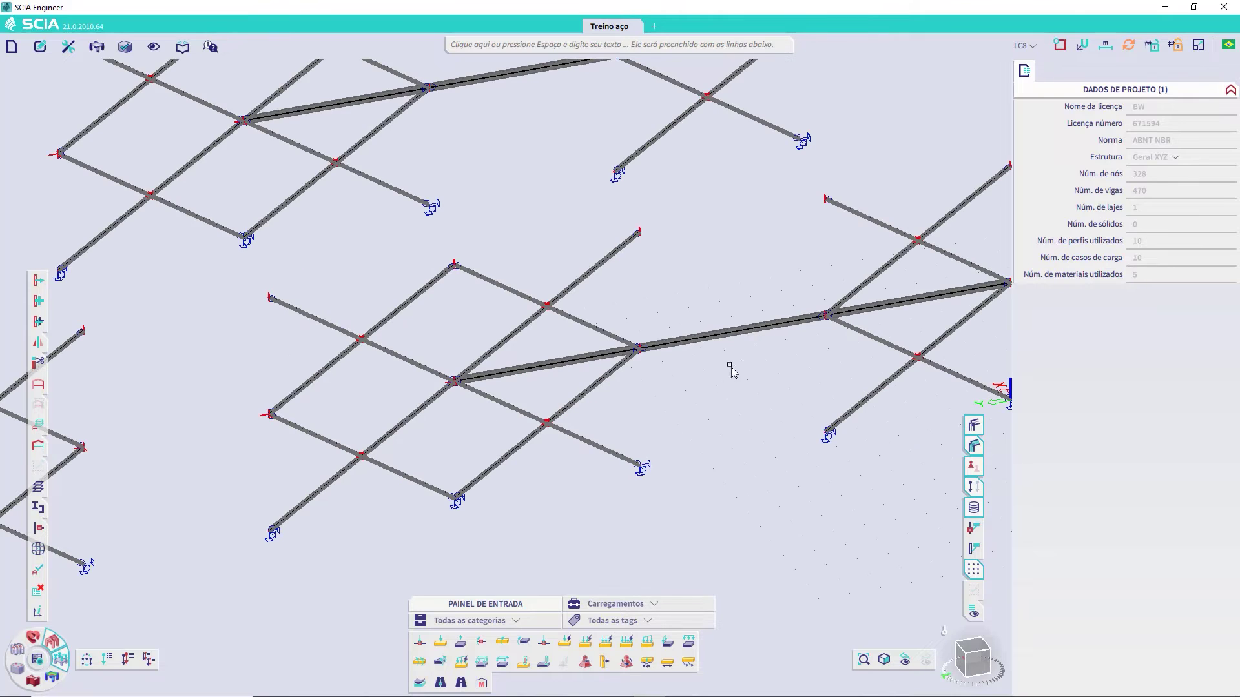
pyautogui.click(705, 305)
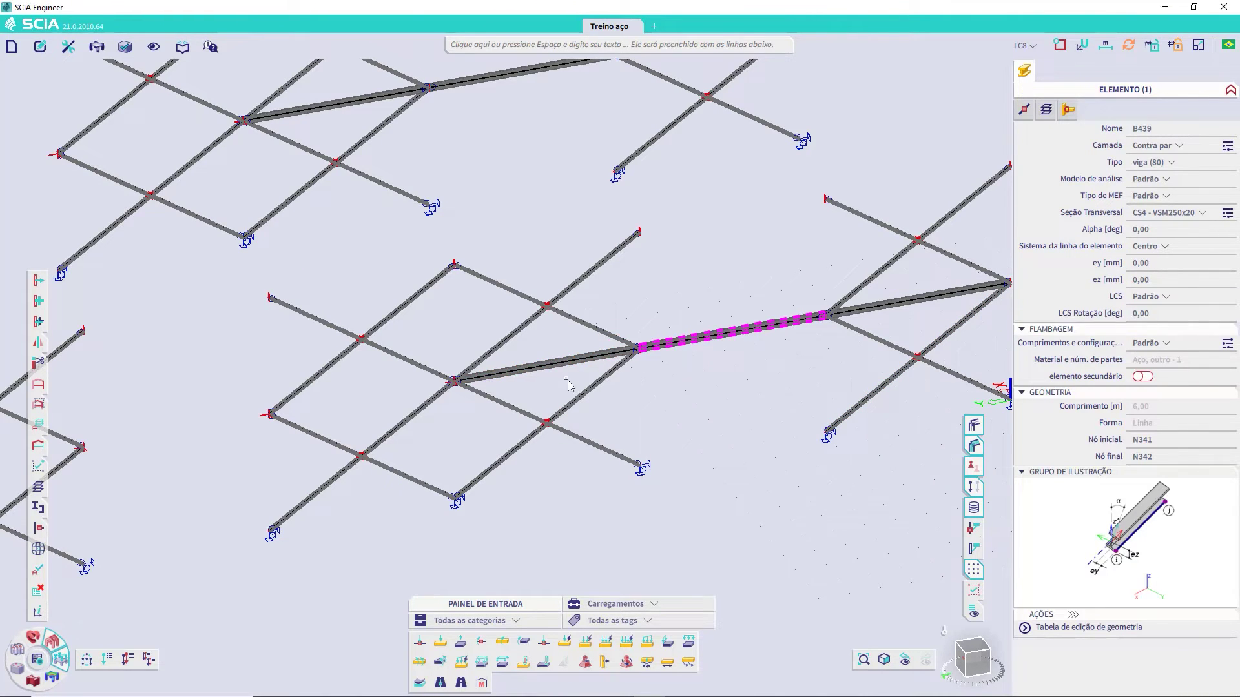
pyautogui.click(907, 301)
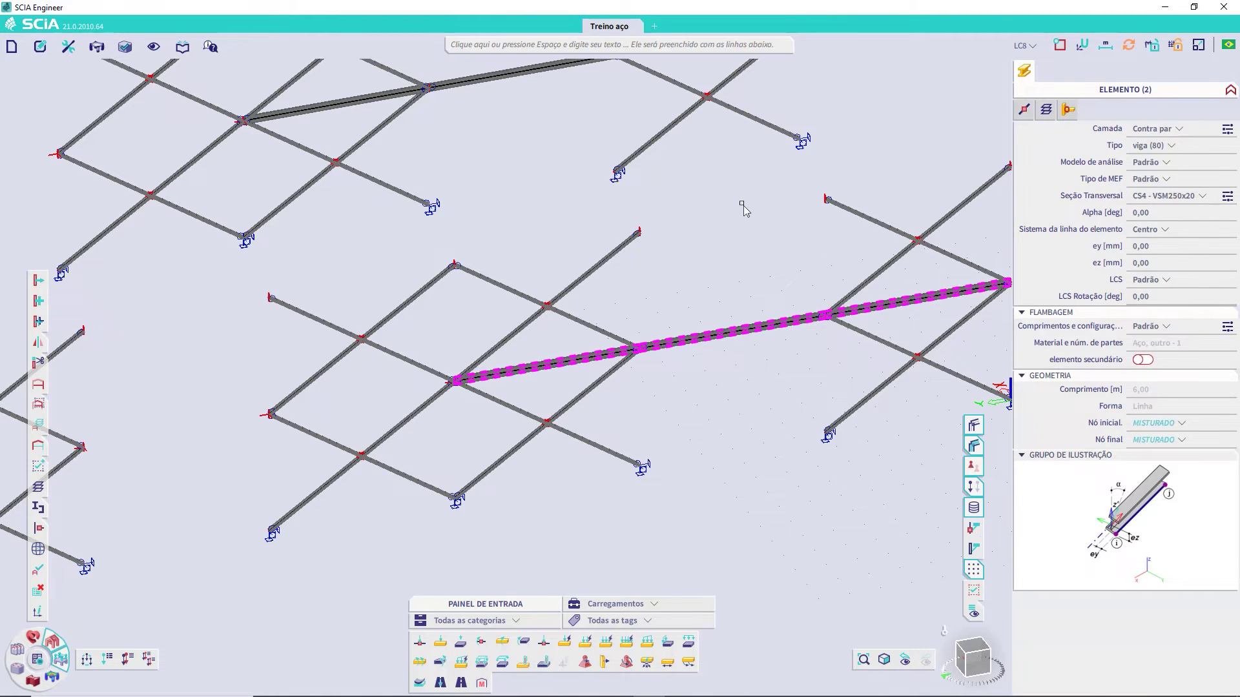
pyautogui.moveTo(741, 229); pyautogui.dragTo(708, 399, button='middle')
pyautogui.click(672, 201)
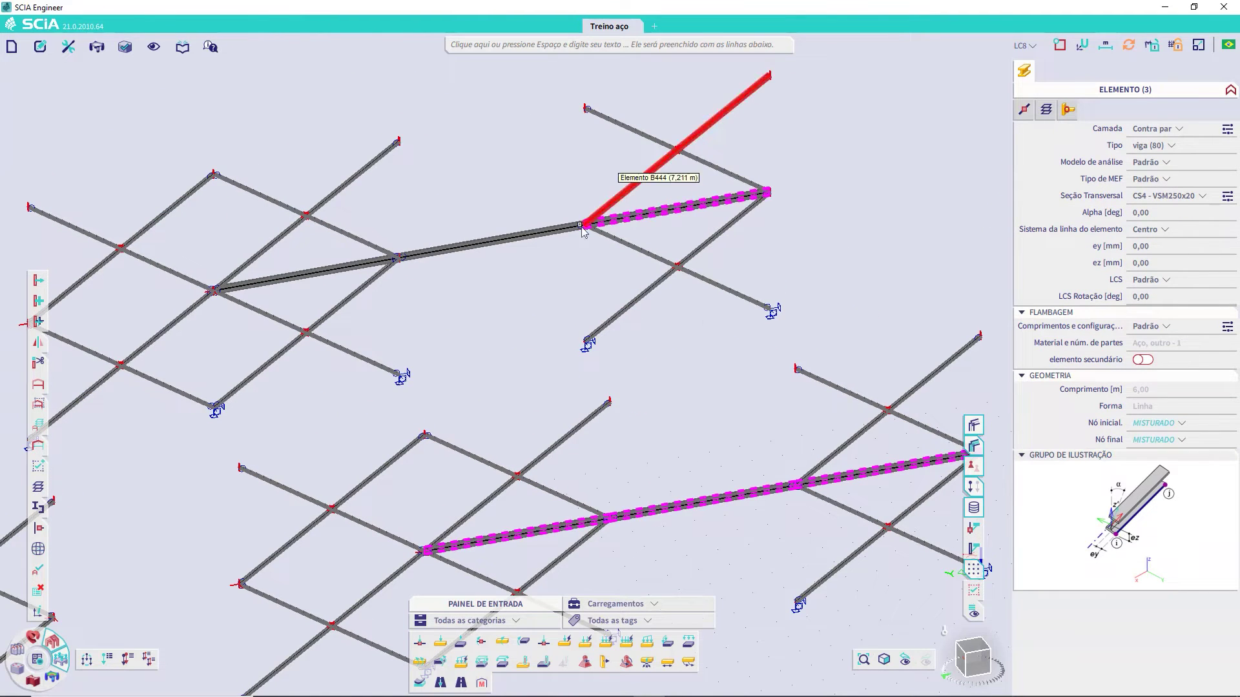
pyautogui.click(458, 231)
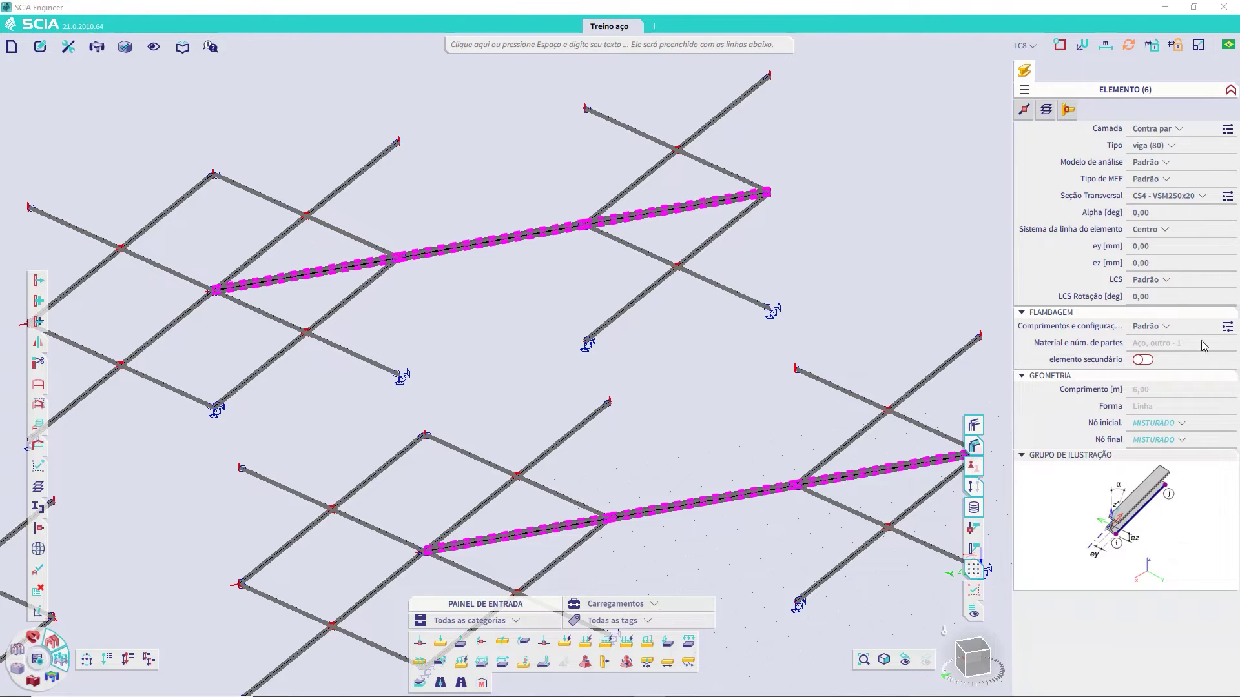
pyautogui.click(762, 312)
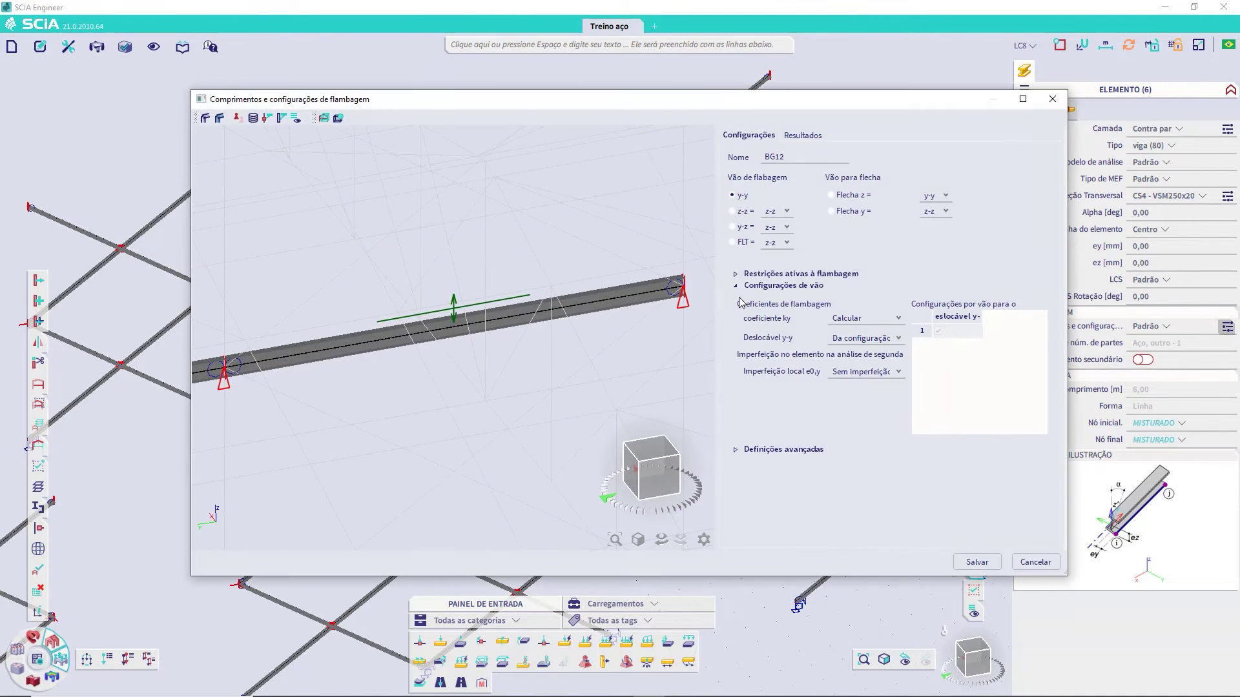
# - Set the VSM250x20 beams' ky and kz buckling coefficients to Fator, save the configuration and clear the selection
pyautogui.click(882, 319)
pyautogui.click(846, 335)
pyautogui.click(734, 212)
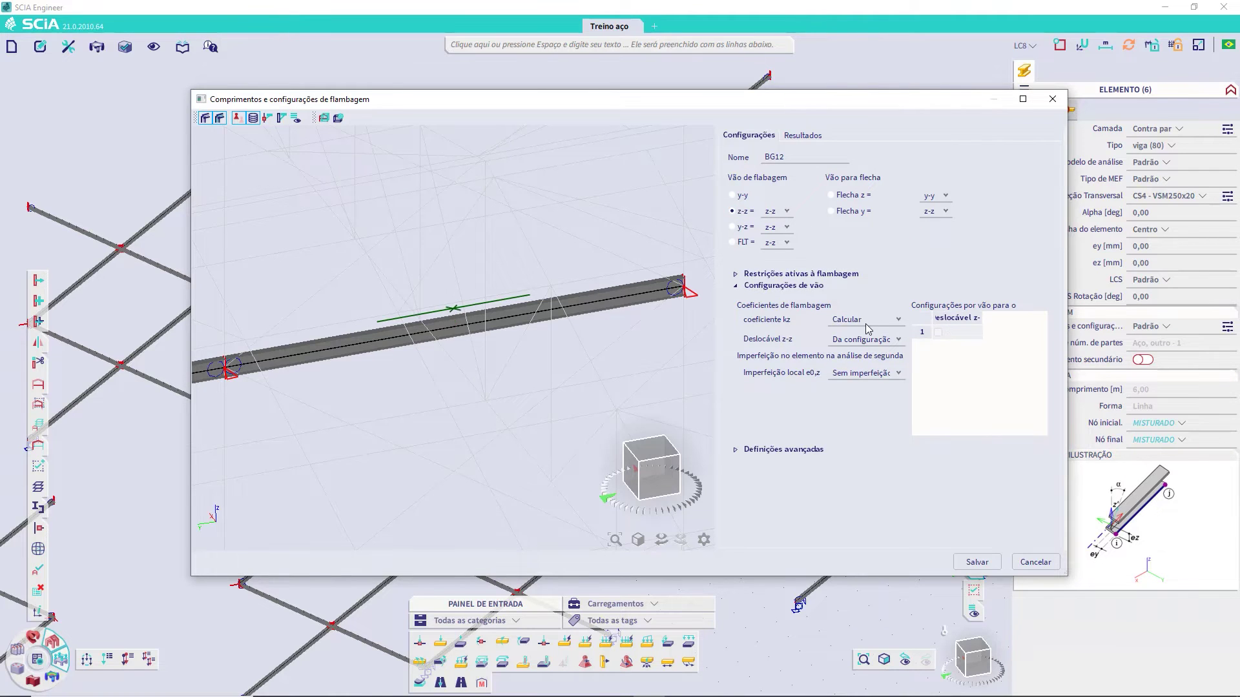
pyautogui.click(866, 318)
pyautogui.click(849, 341)
pyautogui.click(977, 561)
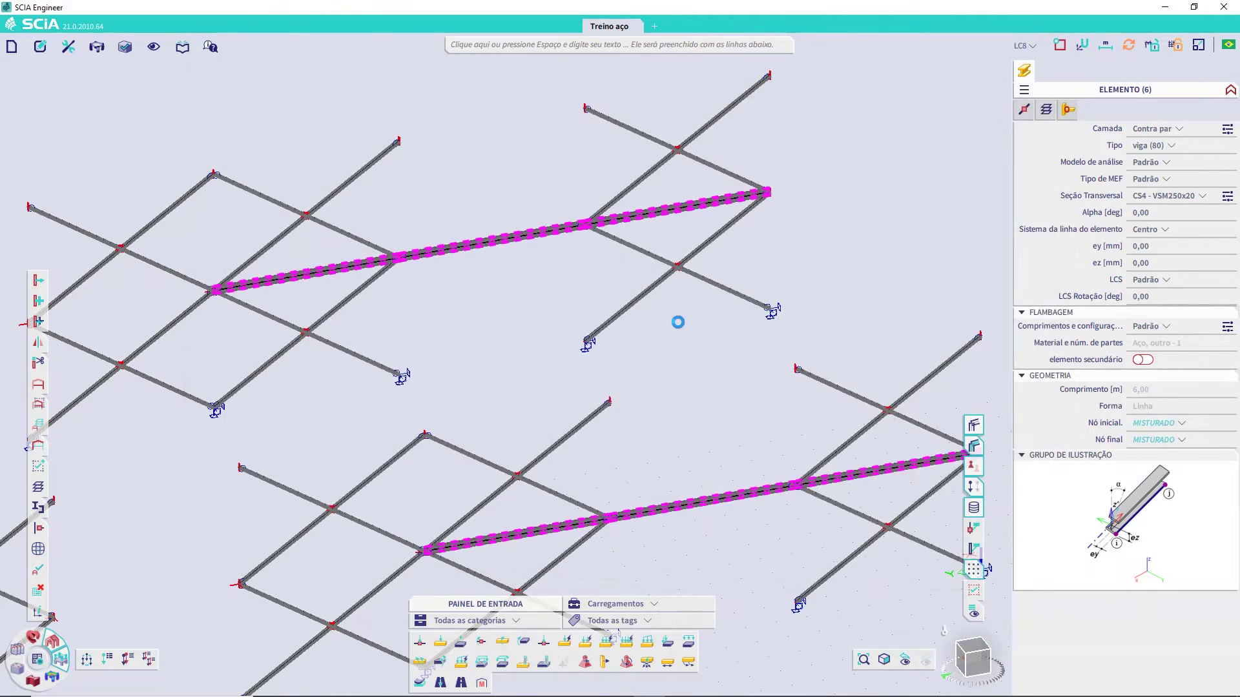
pyautogui.press('Escape')
# - Select all W150x13.0 diagonals sharing the Padrão buckling configuration, open new buckling settings and examine the y-y and z-z restraints at their crossing node
pyautogui.scroll(-2, 614, 311)
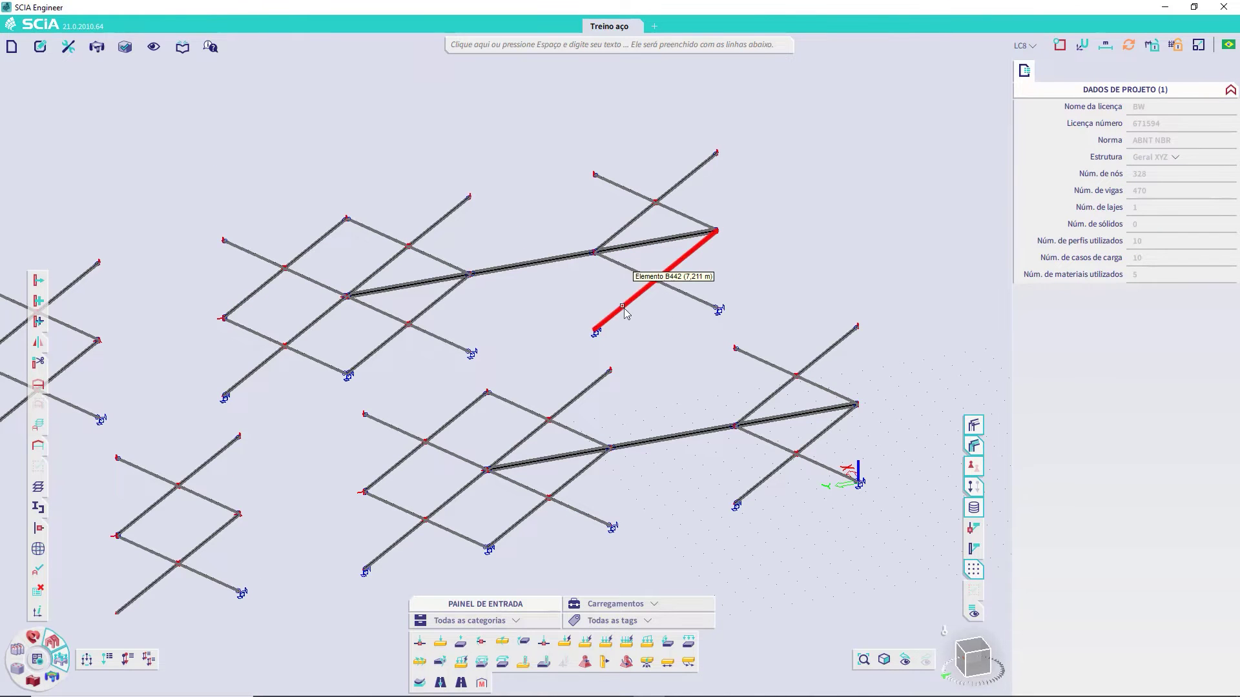
pyautogui.click(651, 284)
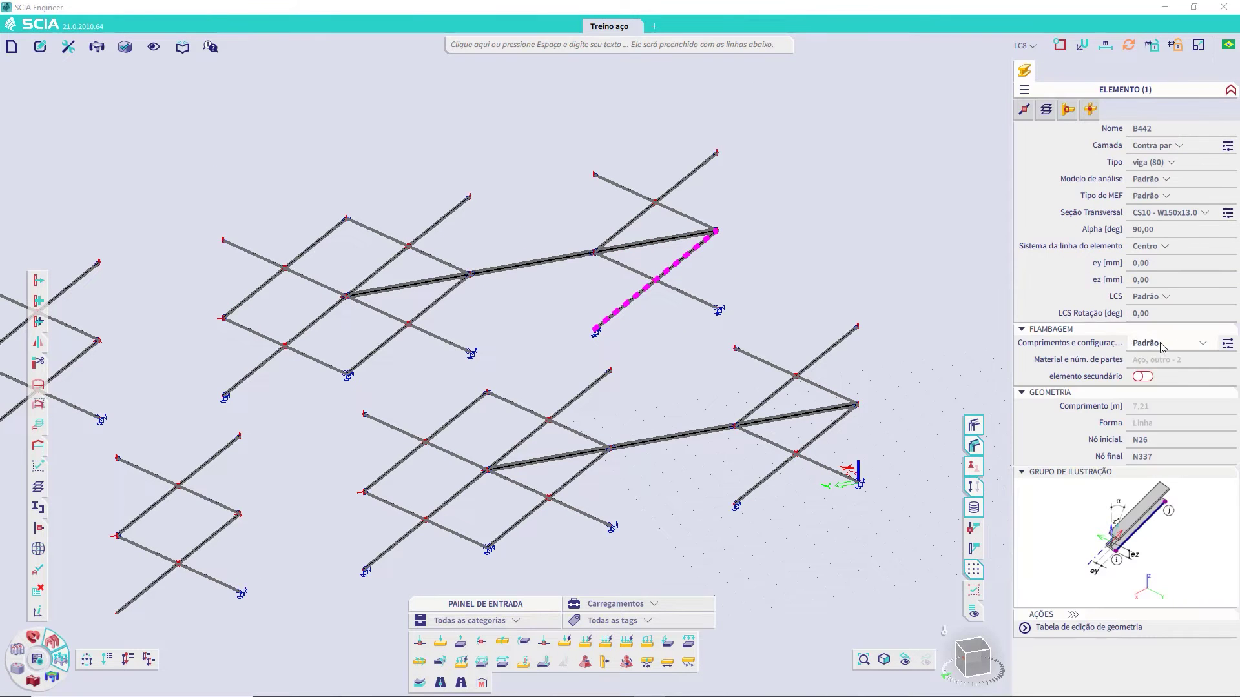
pyautogui.click(1226, 343)
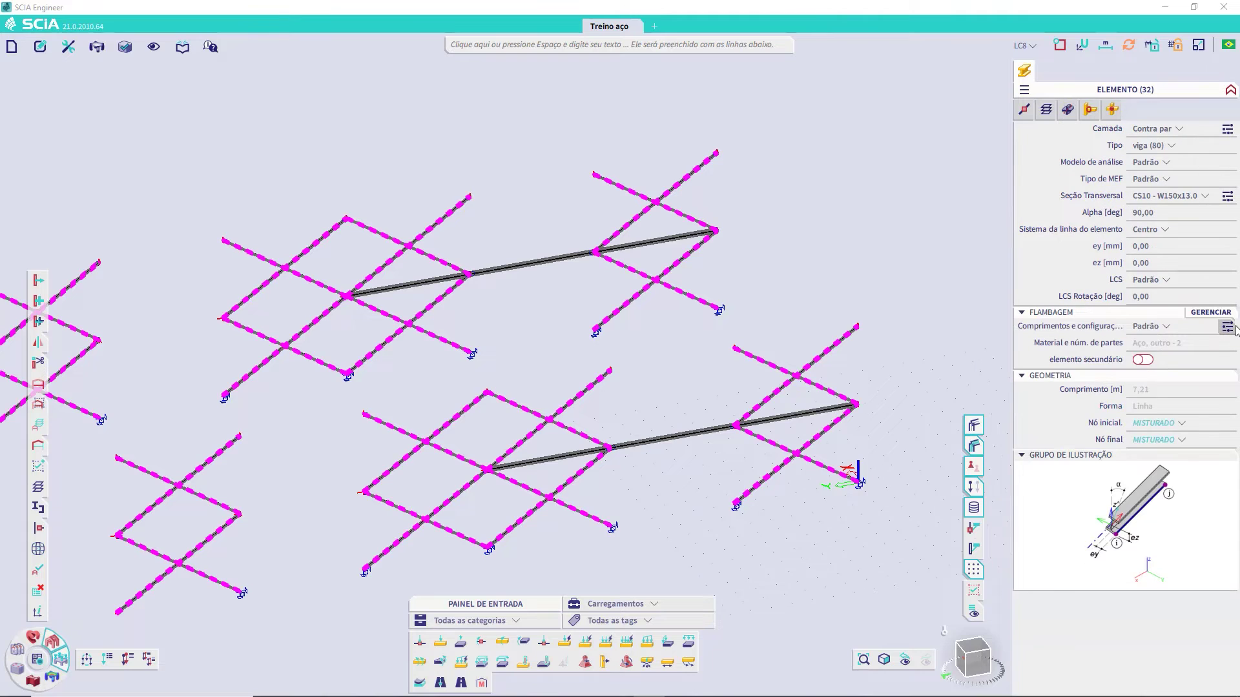
pyautogui.click(1230, 327)
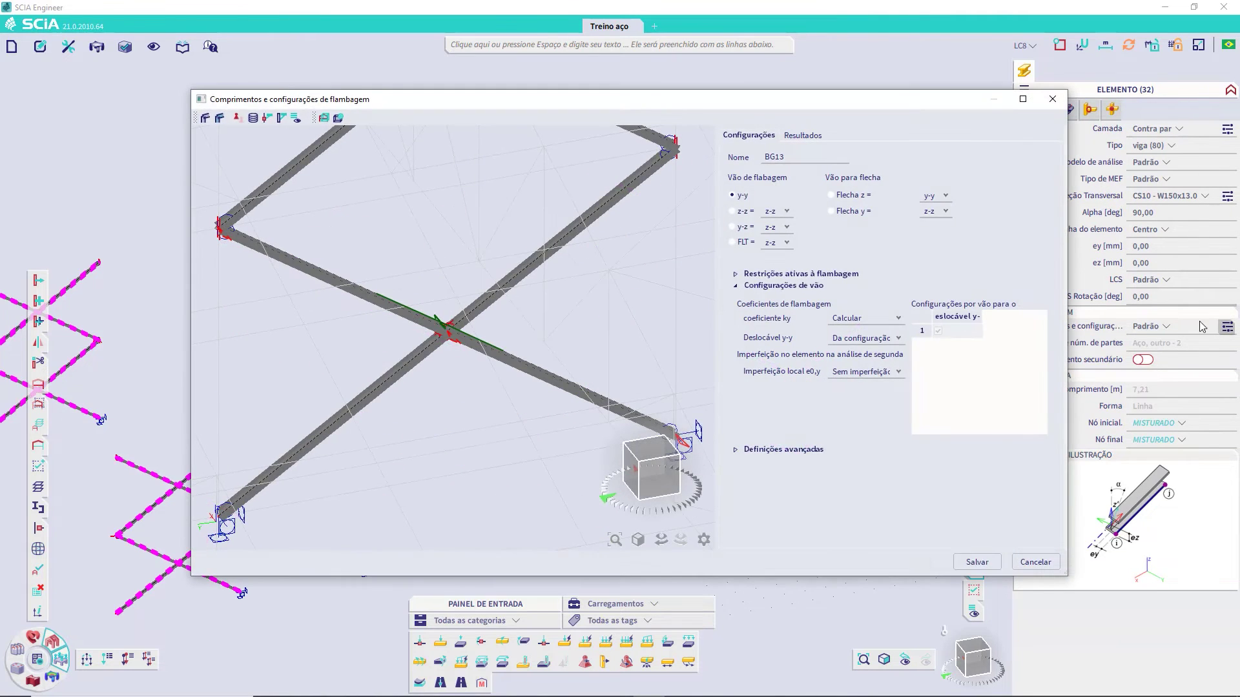
pyautogui.click(1035, 561)
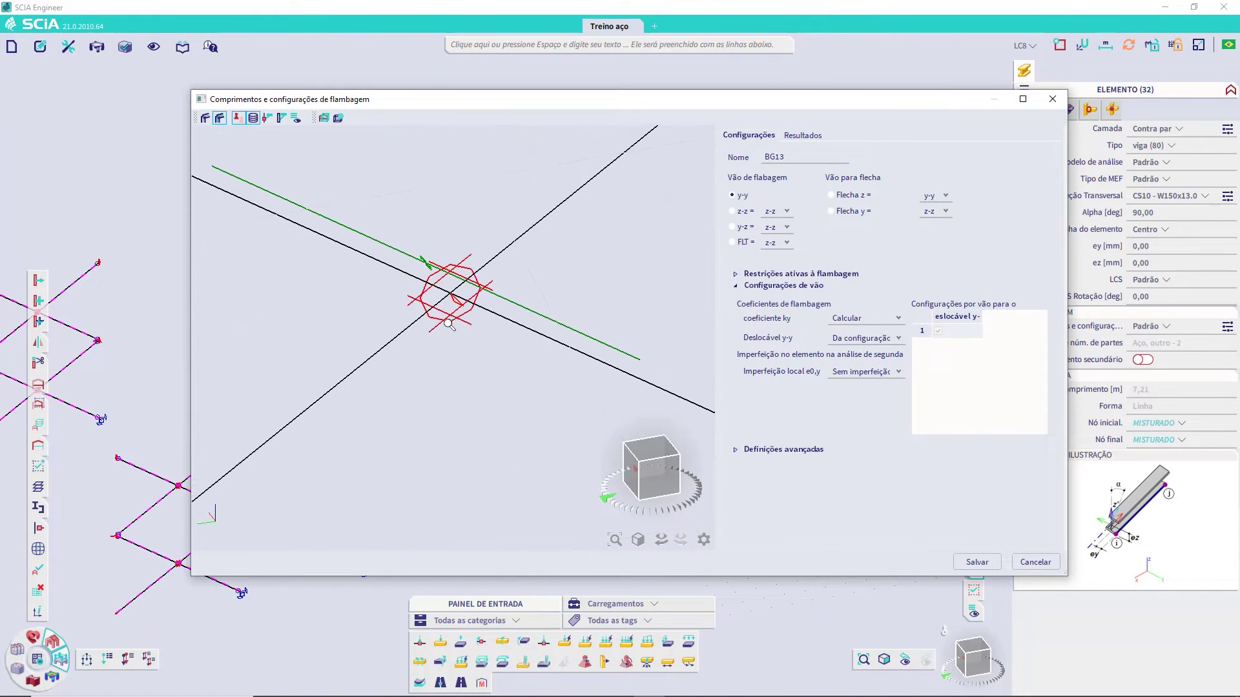
pyautogui.scroll(3, 459, 288)
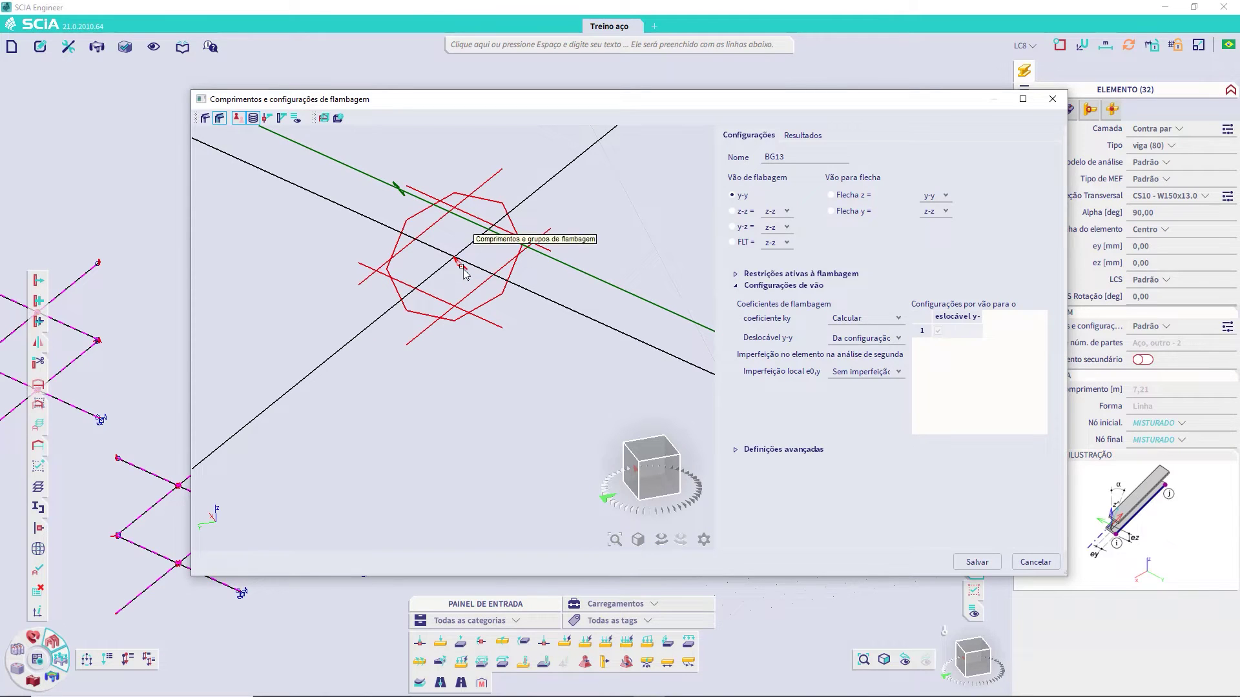
pyautogui.scroll(-5, 462, 274)
pyautogui.scroll(5, 479, 274)
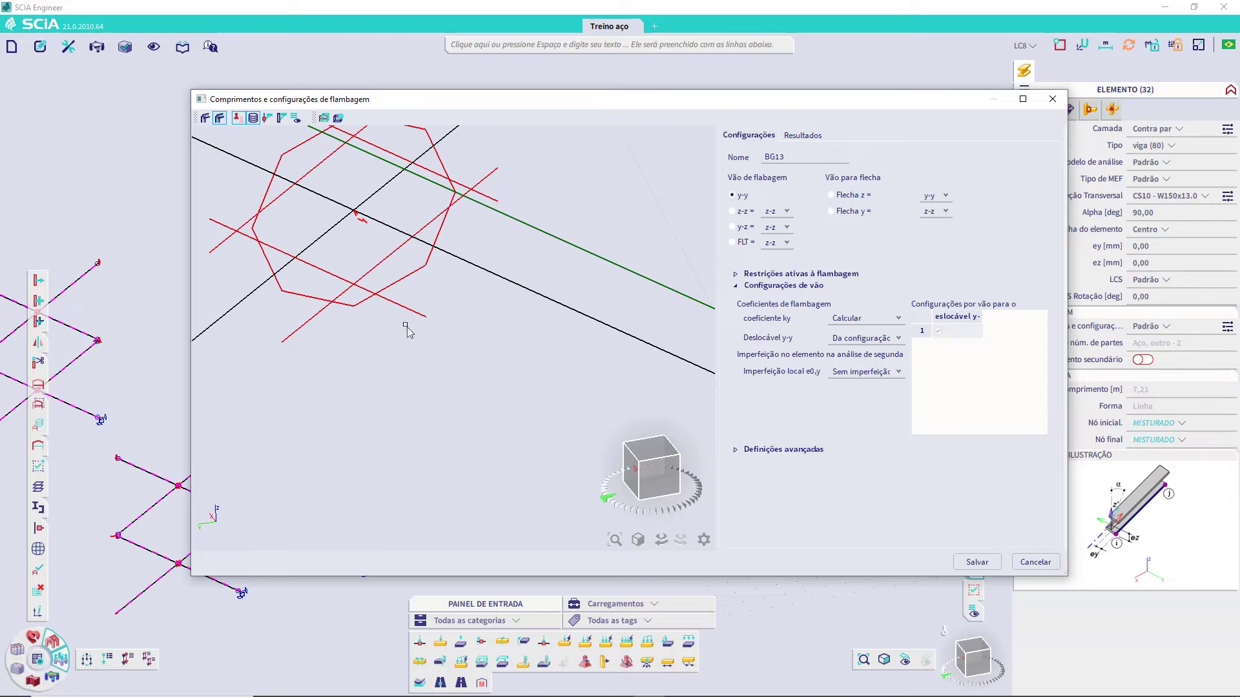
pyautogui.click(732, 211)
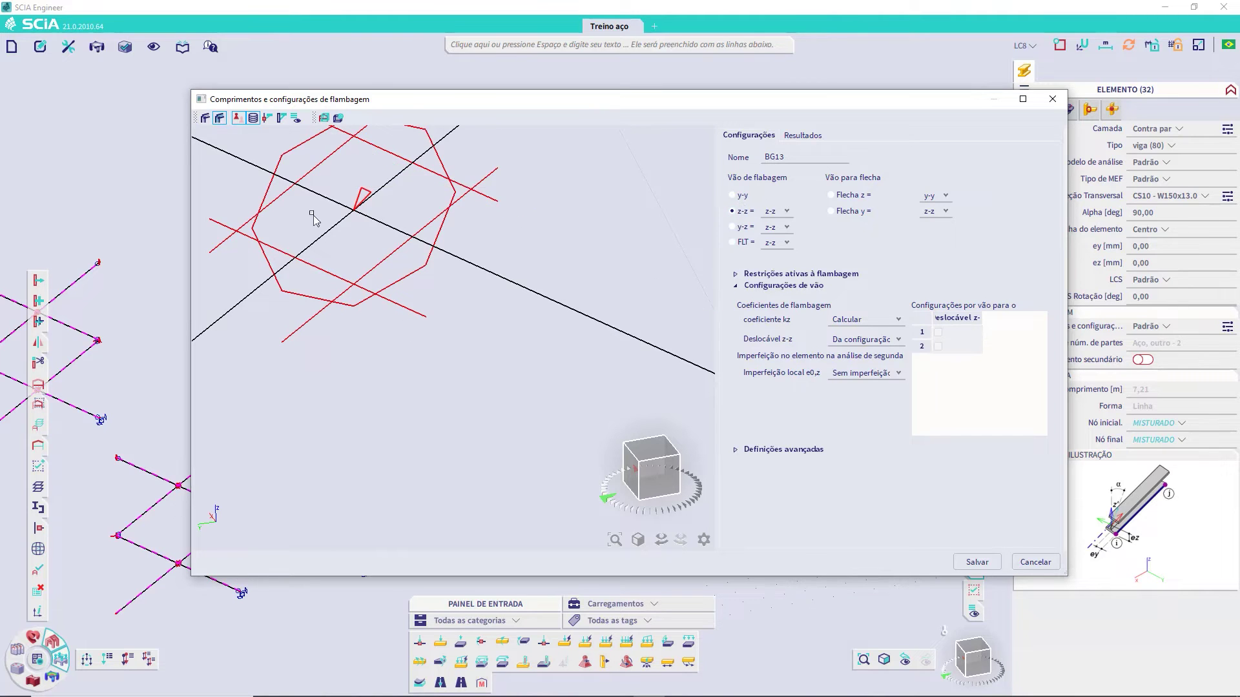
# - Set the W150x13.0 diagonals' kz and ky buckling coefficients to Fator, save the configuration and clear the selection
pyautogui.scroll(-5, 560, 321)
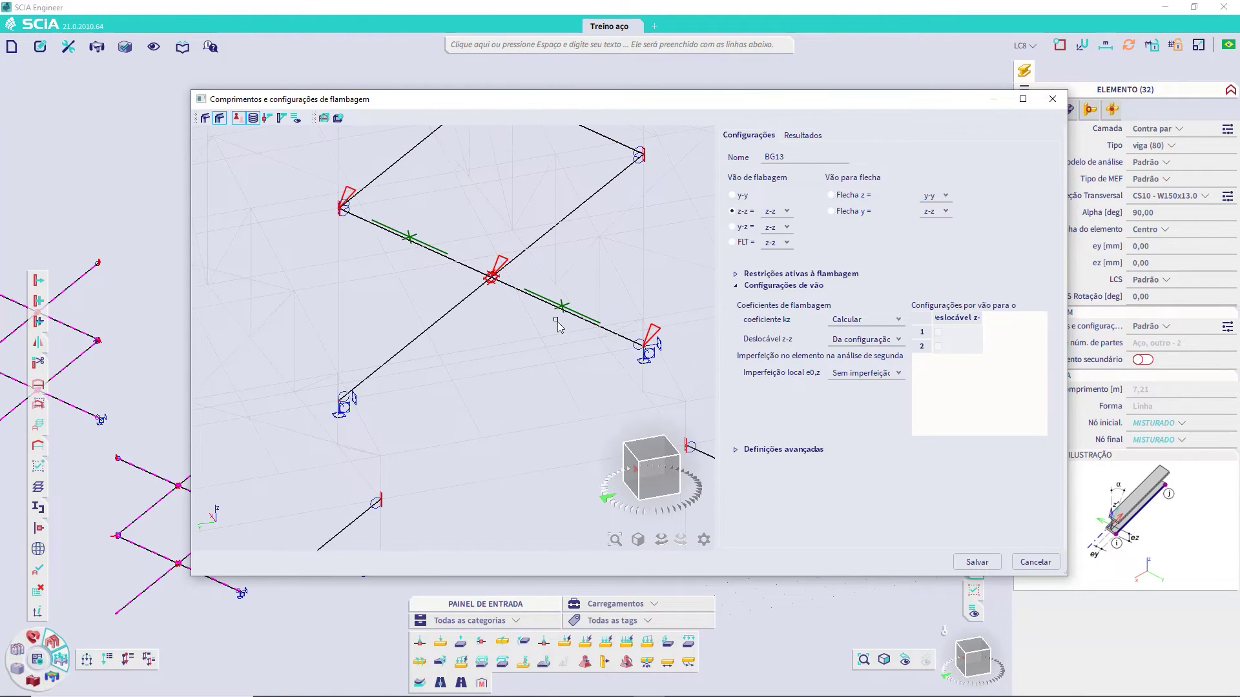
pyautogui.scroll(-5, 559, 321)
pyautogui.scroll(5, 452, 343)
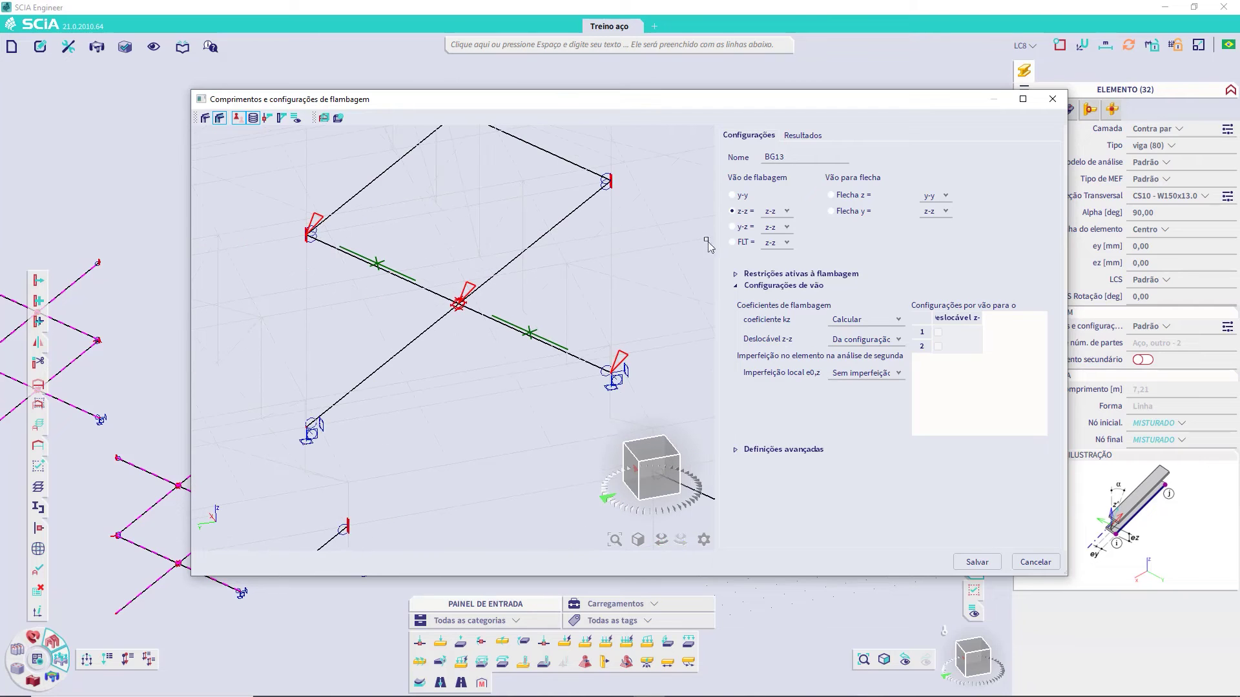
pyautogui.click(872, 320)
pyautogui.click(732, 195)
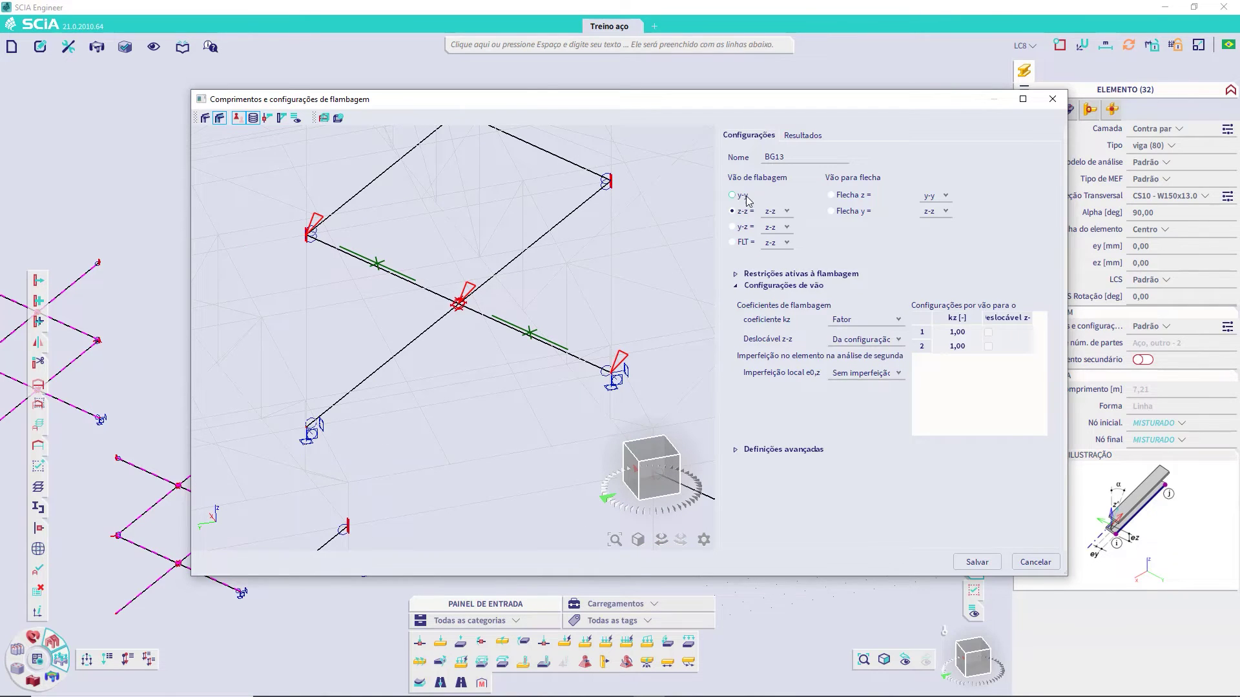
pyautogui.click(866, 319)
pyautogui.click(842, 344)
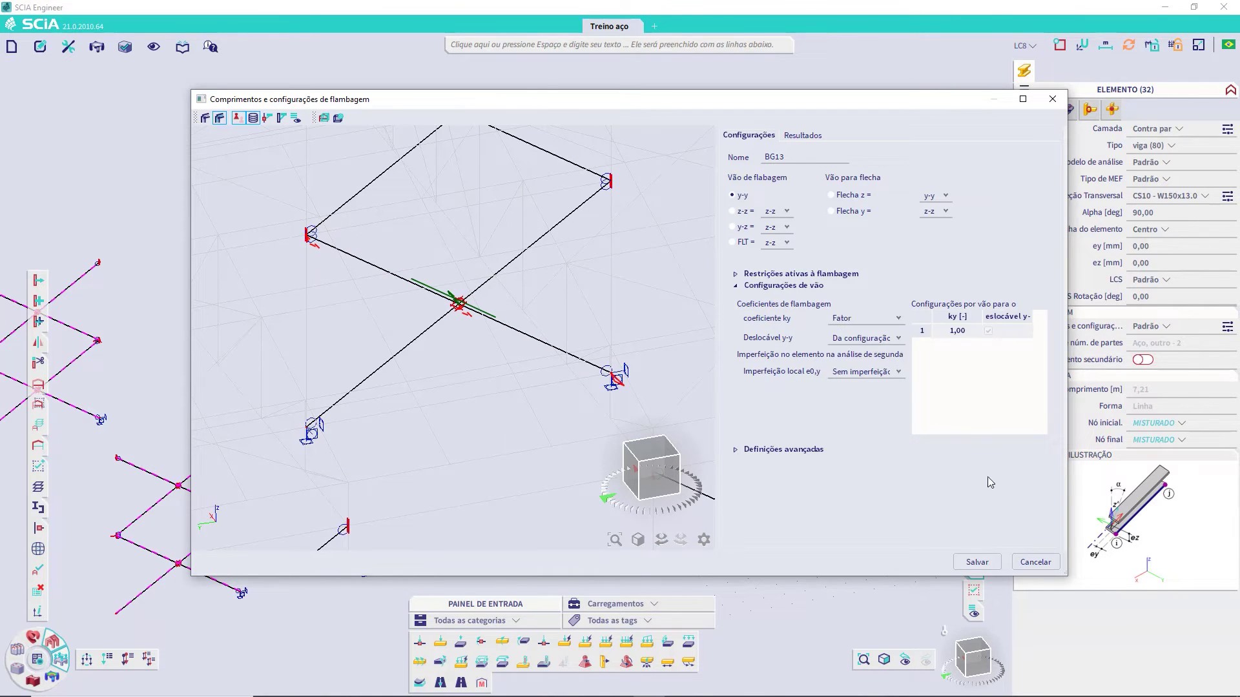
pyautogui.click(977, 561)
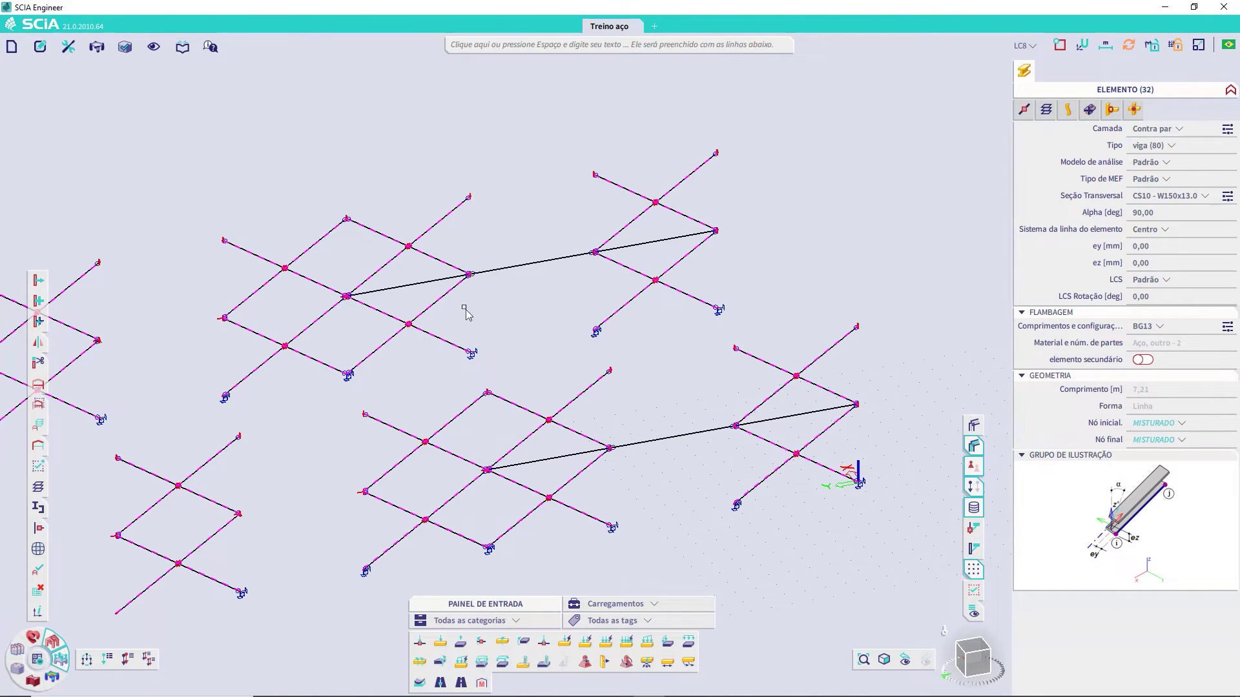
pyautogui.press('Escape')
# - Apply the Configurações_2 layer activity with every layer enabled to display the complete structure
pyautogui.scroll(-4, 381, 307)
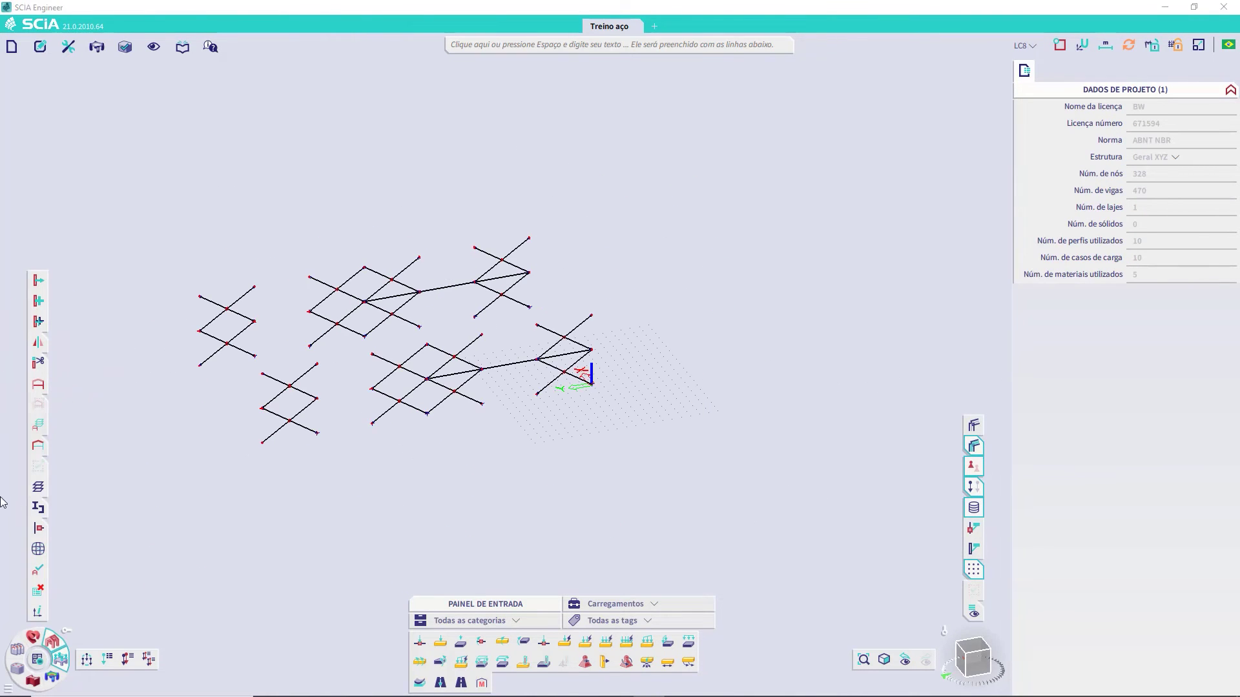
pyautogui.click(40, 427)
pyautogui.click(743, 223)
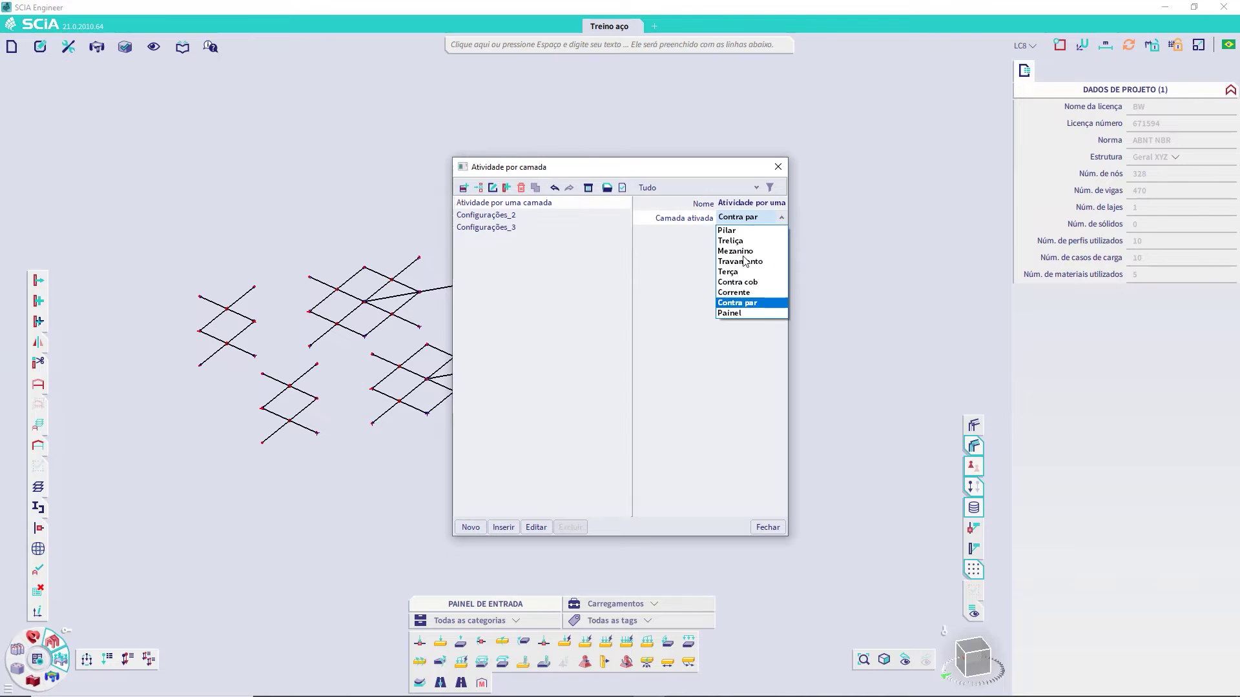
pyautogui.click(485, 220)
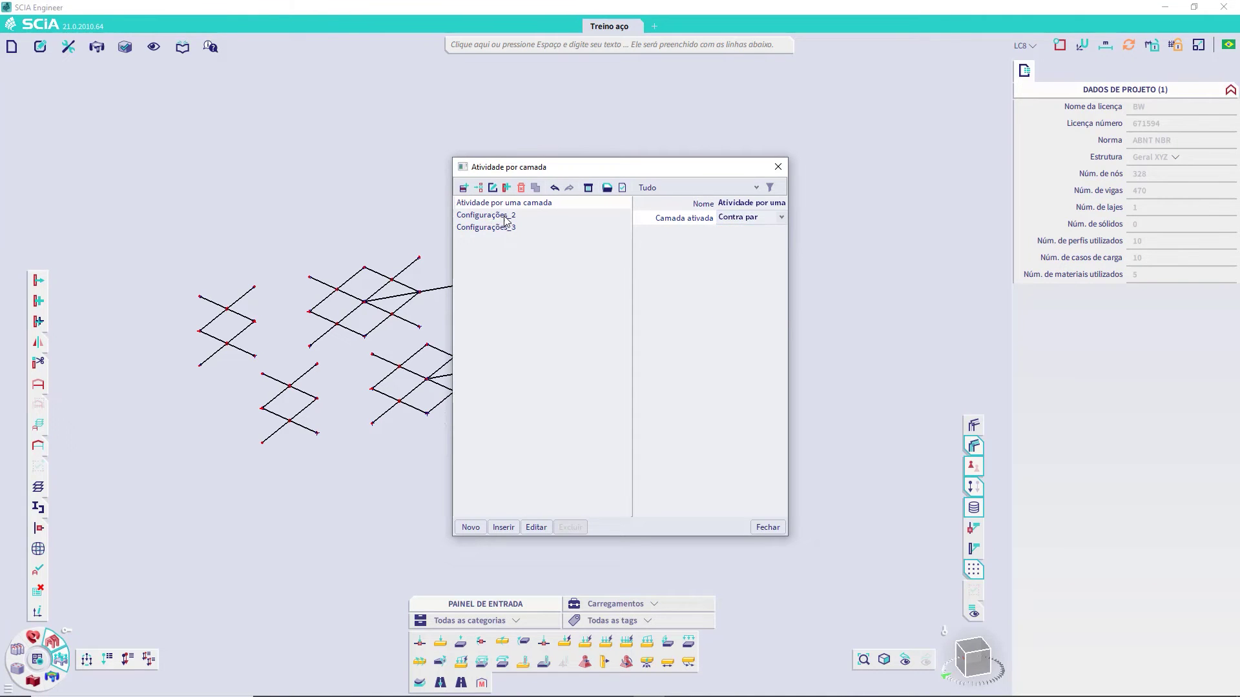
pyautogui.click(506, 220)
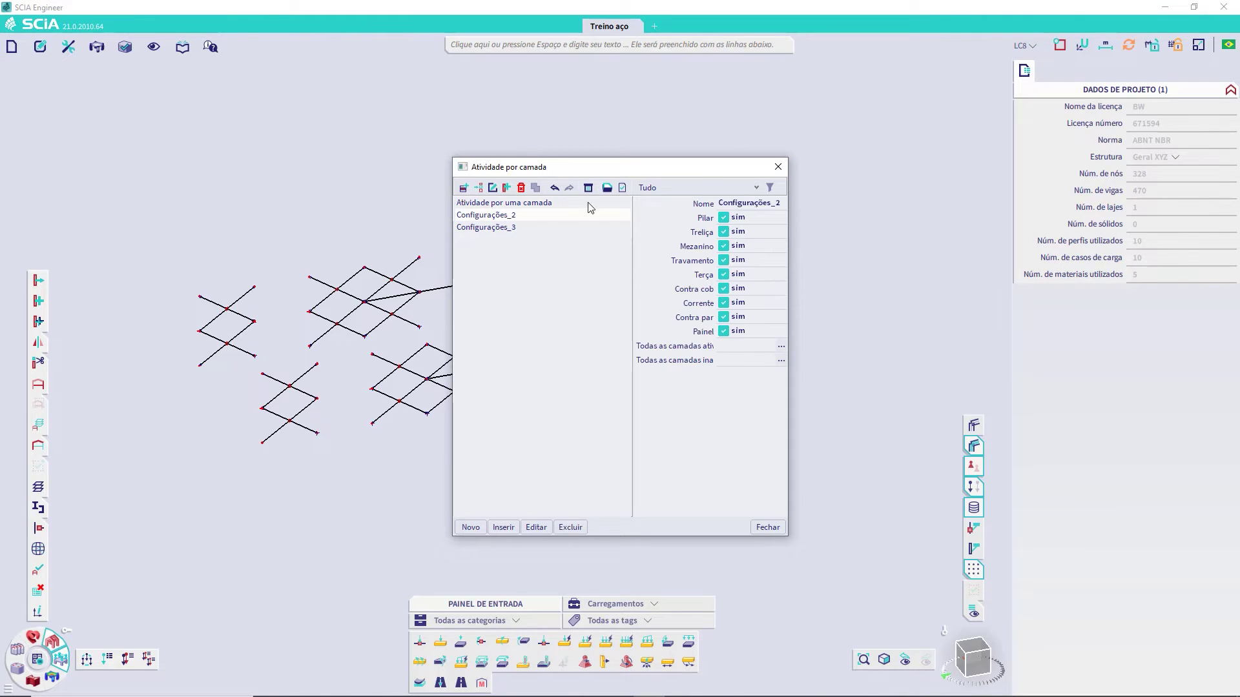
pyautogui.click(768, 527)
pyautogui.keyDown('ctrl'); pyautogui.moveTo(507, 332); pyautogui.dragTo(800, 479, button='right'); pyautogui.keyUp('ctrl')
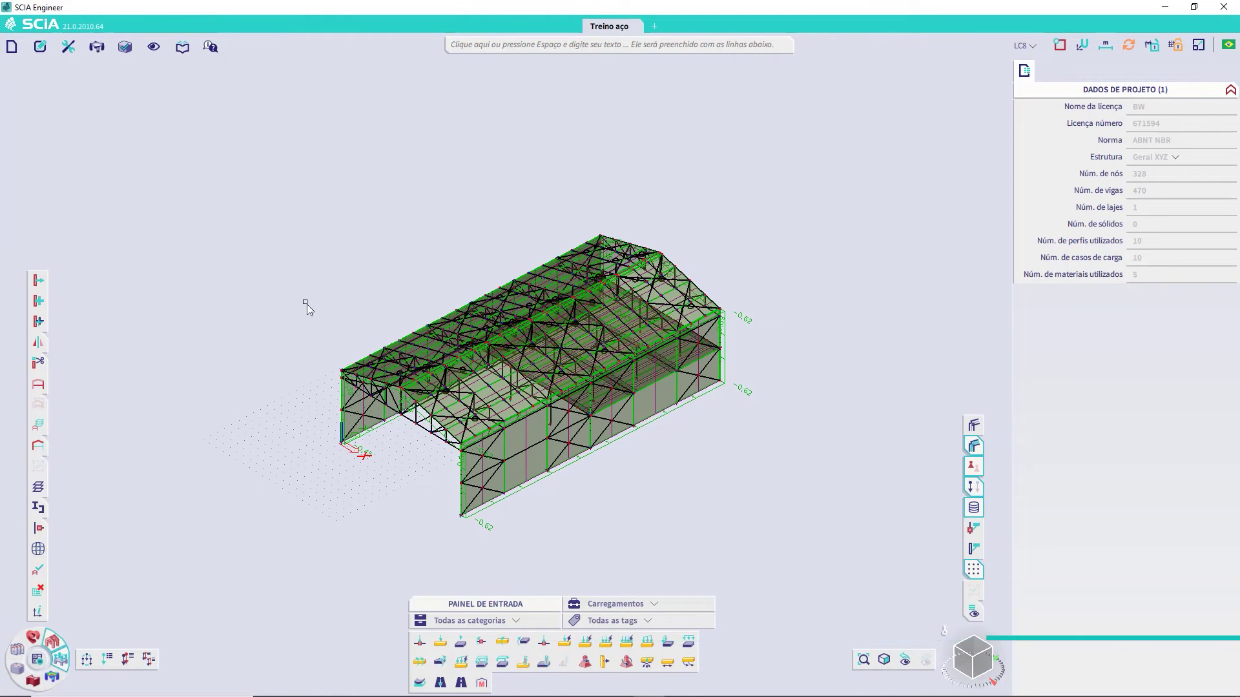
# - Run the linear finite element analysis for the load cases with the current mesh settings and close the completion report
pyautogui.click(38, 660)
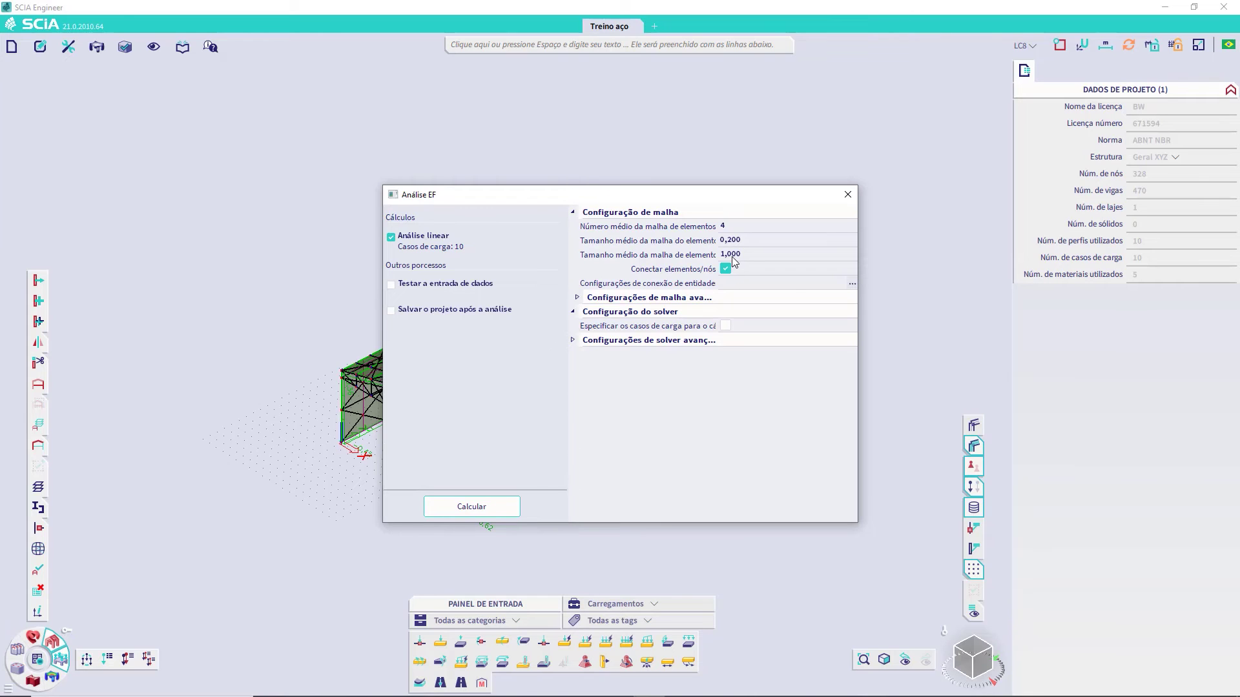
pyautogui.moveTo(741, 197); pyautogui.dragTo(727, 389)
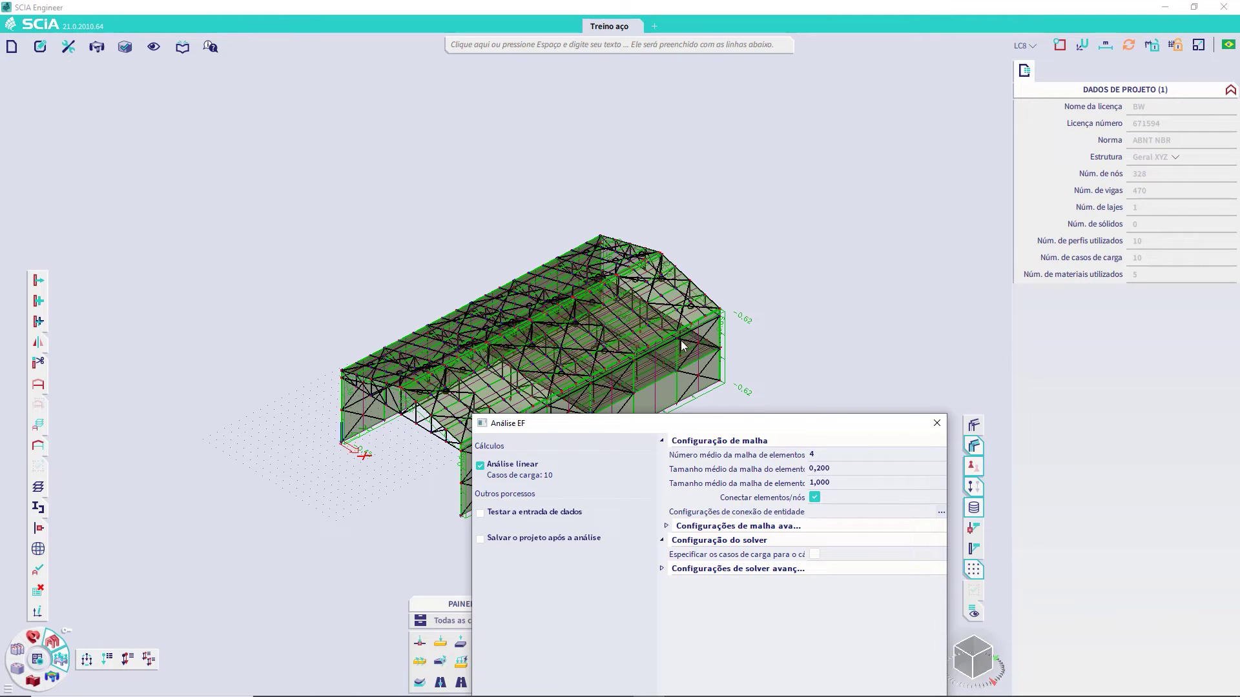
pyautogui.moveTo(700, 423); pyautogui.dragTo(583, 241)
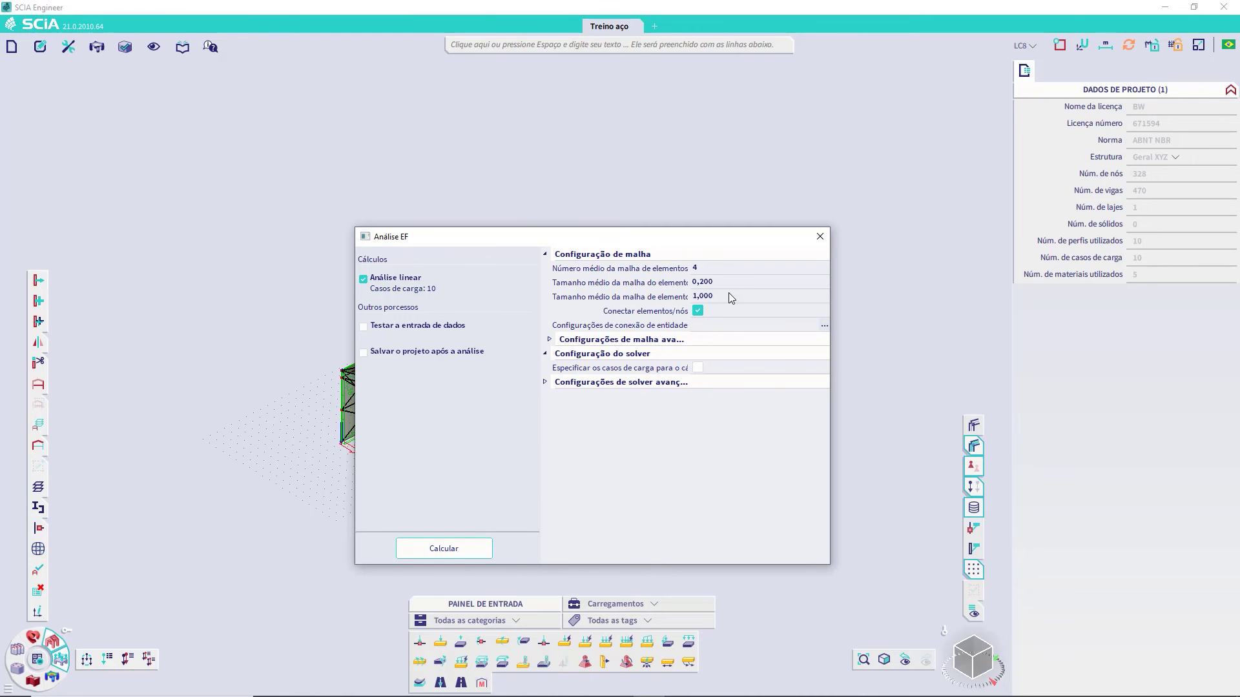
pyautogui.click(445, 550)
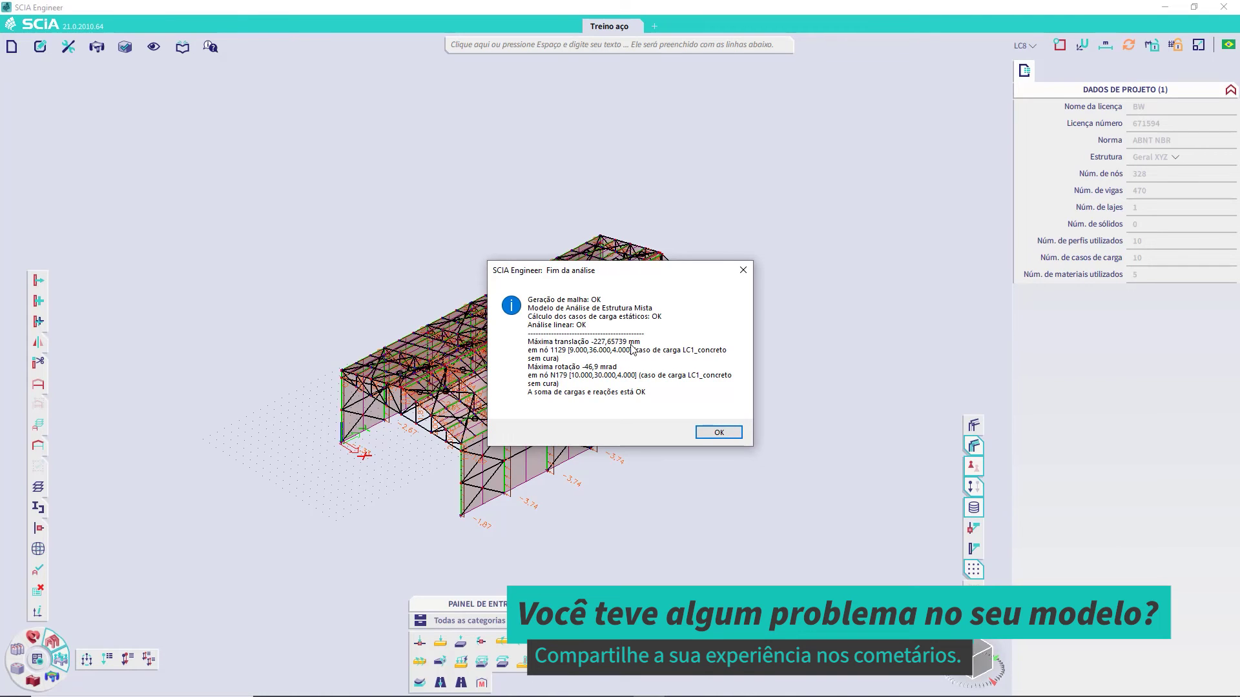
pyautogui.click(719, 432)
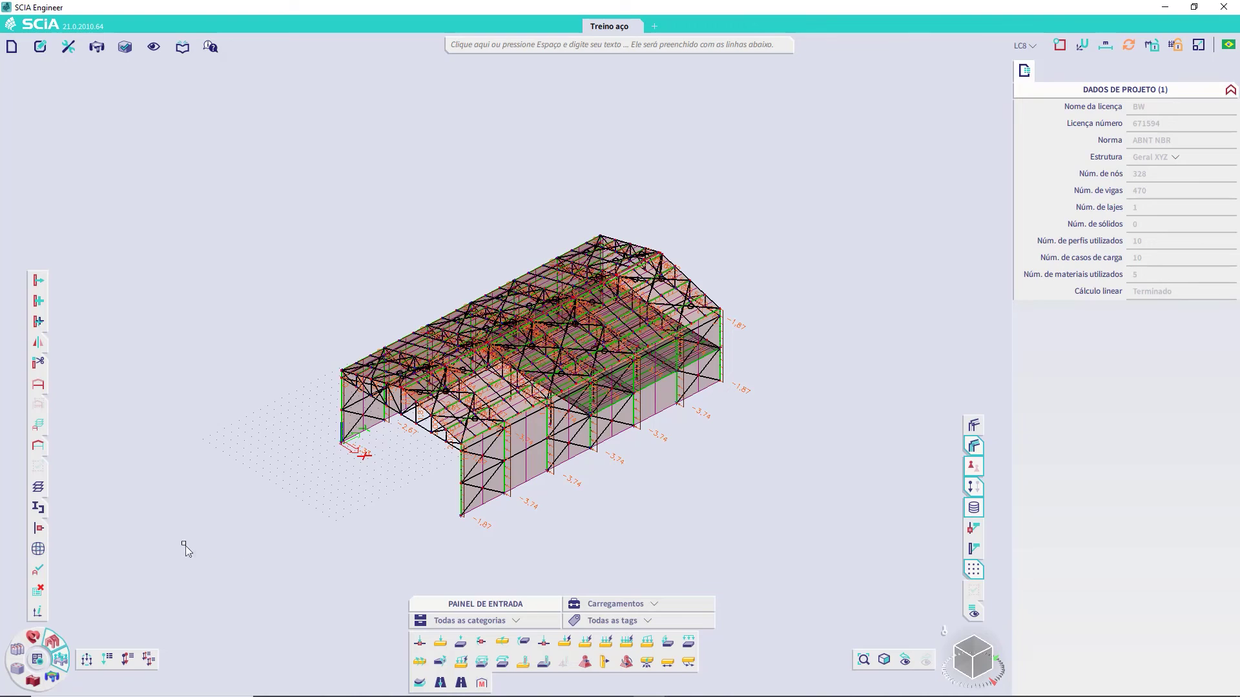
# - Open the results tools and examine the commands for 1D internal forces, 2D deformations, the calculation protocol and averaging strips
pyautogui.click(54, 679)
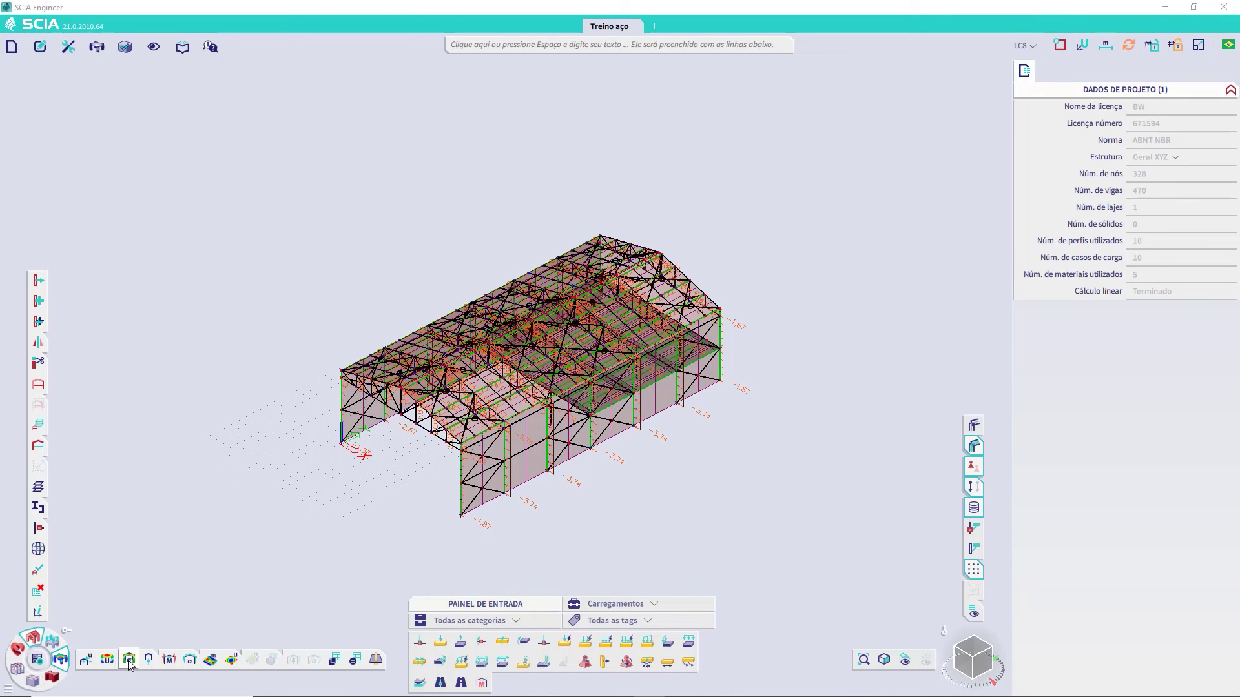
pyautogui.moveTo(150, 660)
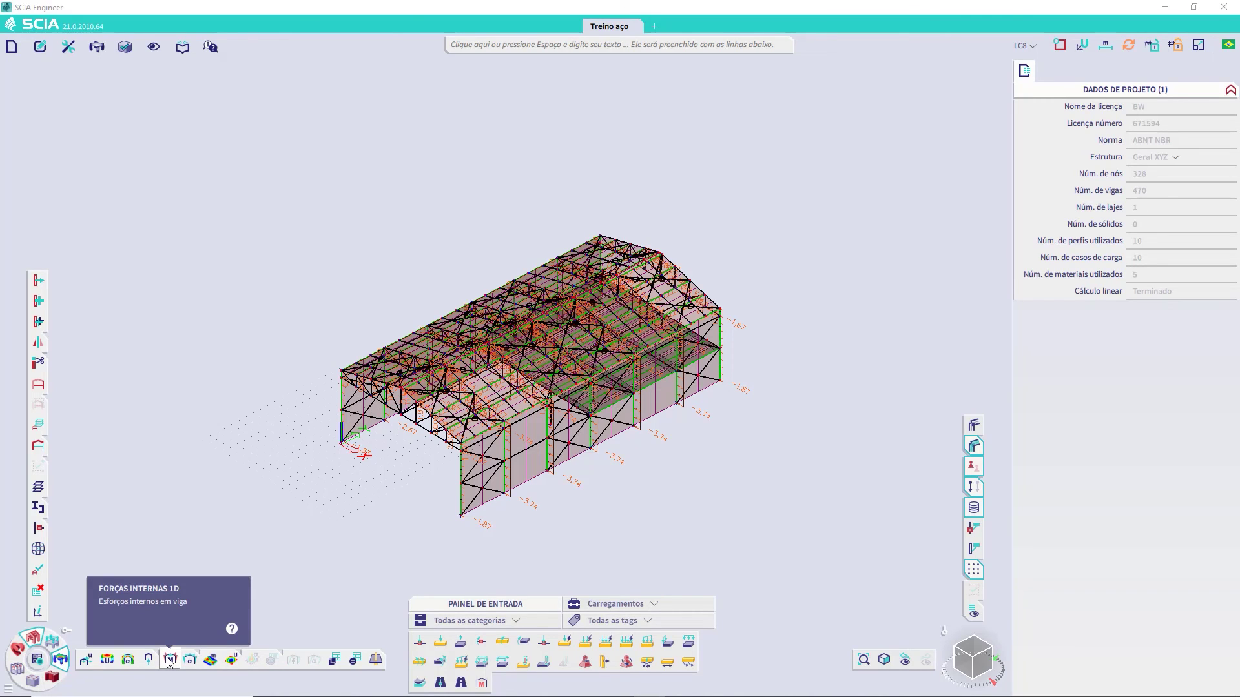
pyautogui.moveTo(191, 662)
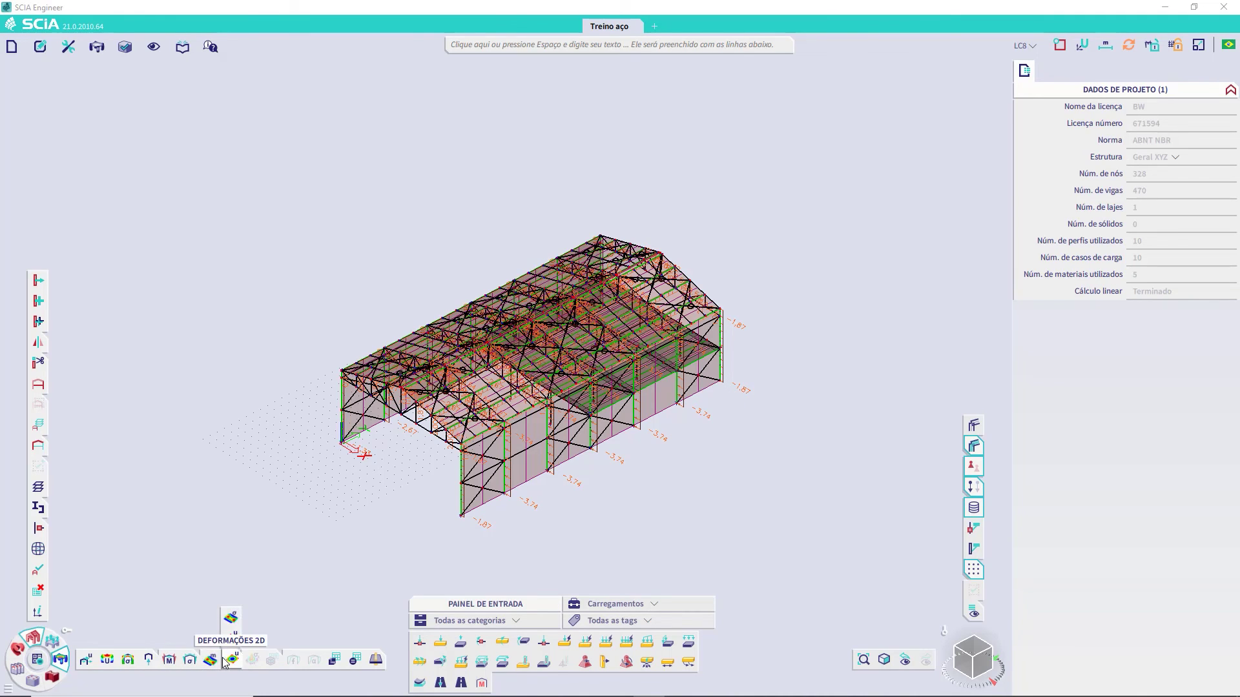
pyautogui.moveTo(231, 660)
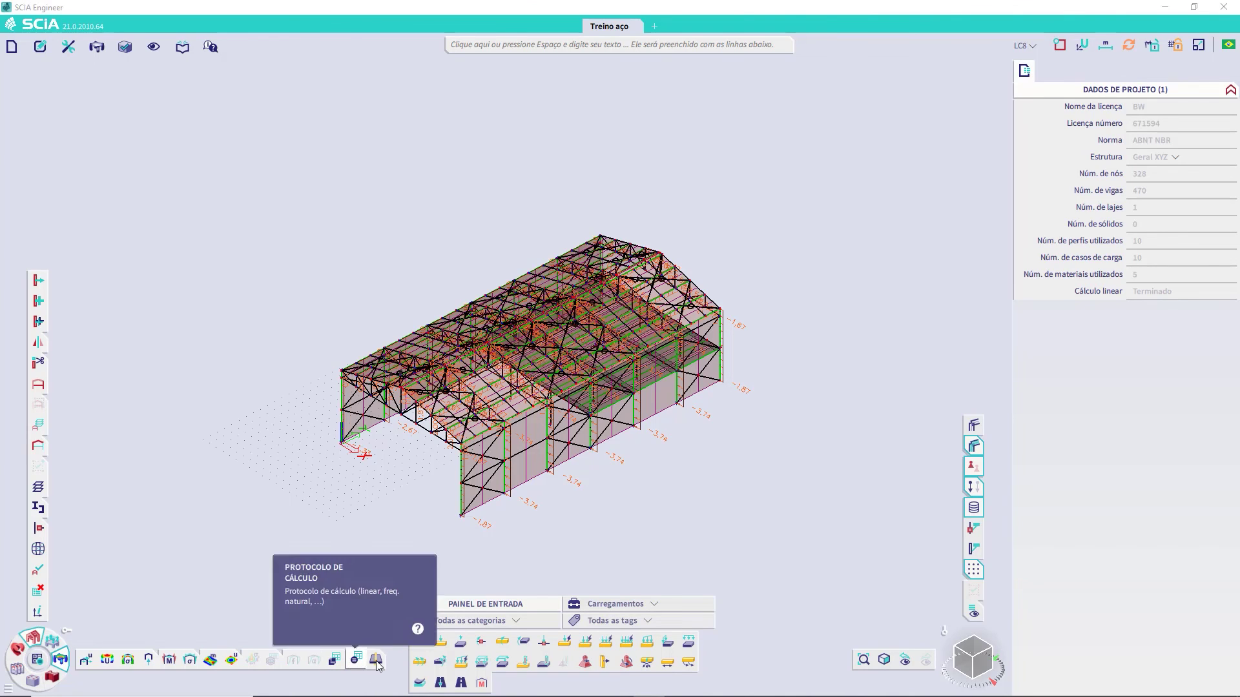
pyautogui.moveTo(377, 656)
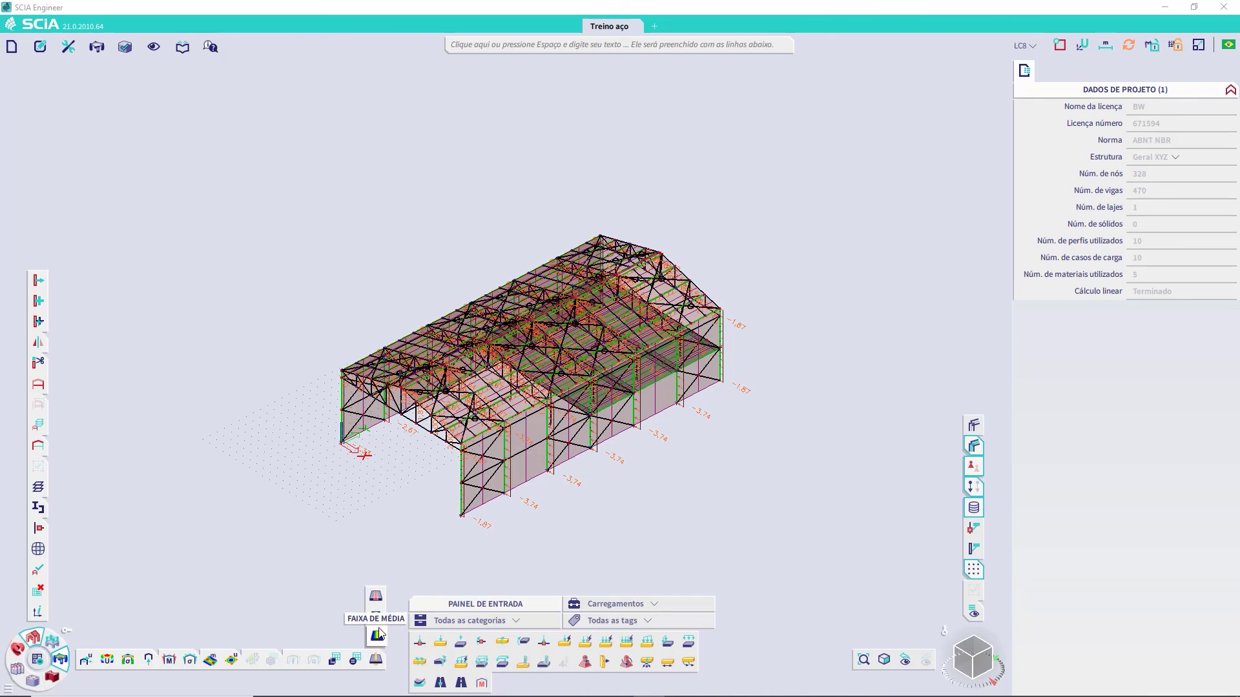